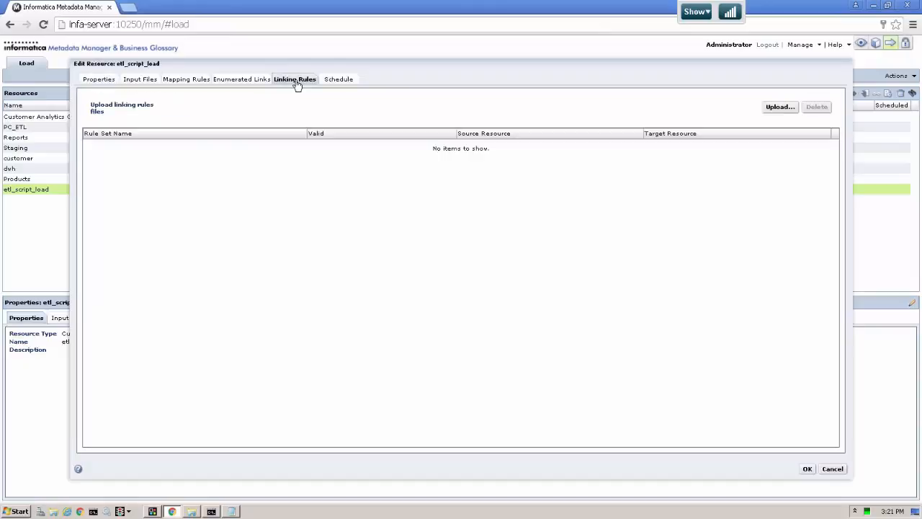
- Try to upload ruleset_source.xml from the Administrator's mmbg-templates\ETL folder as a linking rules file for etl_script_load
left_click(776, 110)
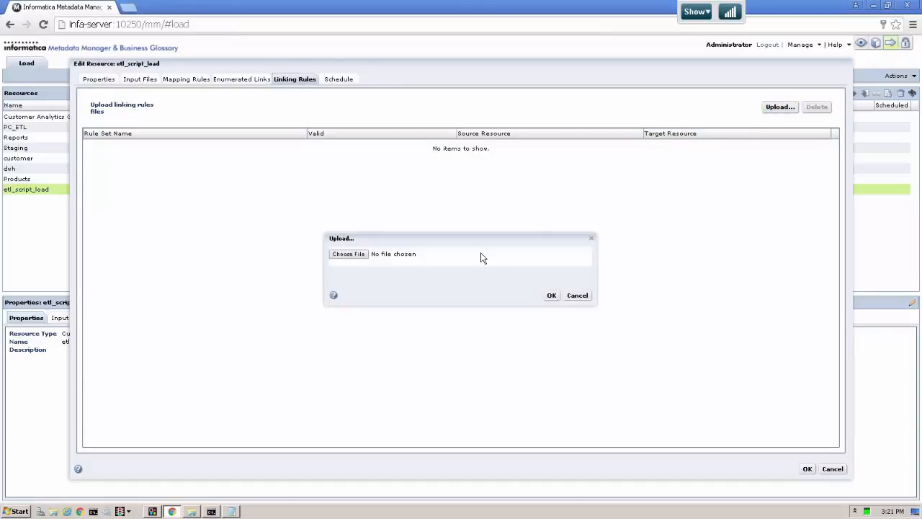
left_click(349, 255)
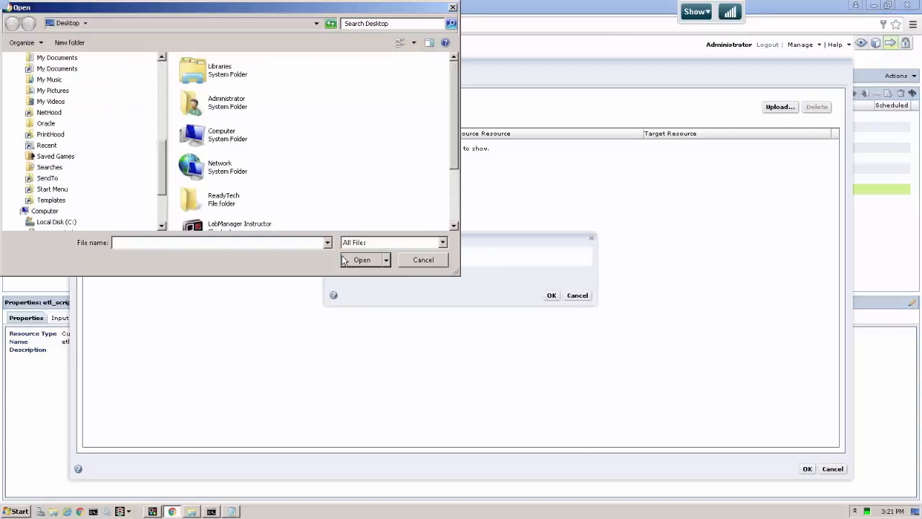
left_click_drag(162, 169, 163, 207)
left_click(21, 146)
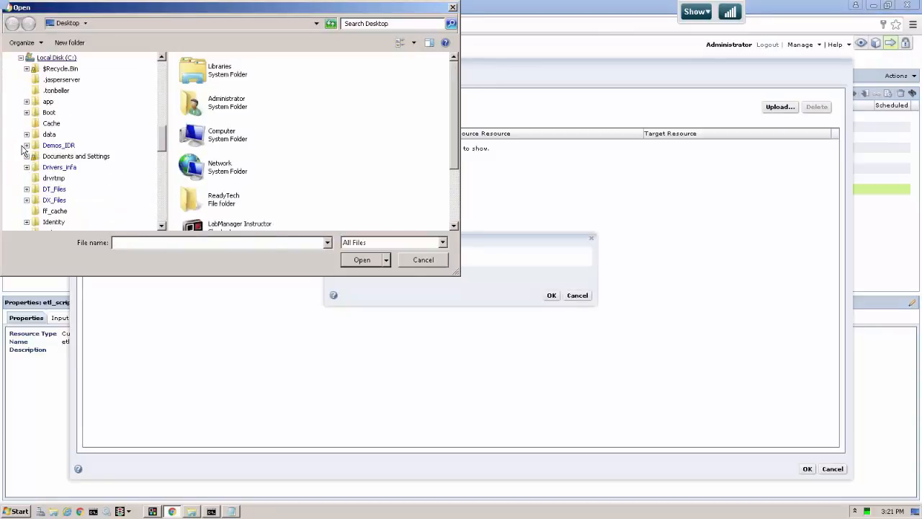
left_click_drag(164, 144, 152, 205)
left_click(27, 156)
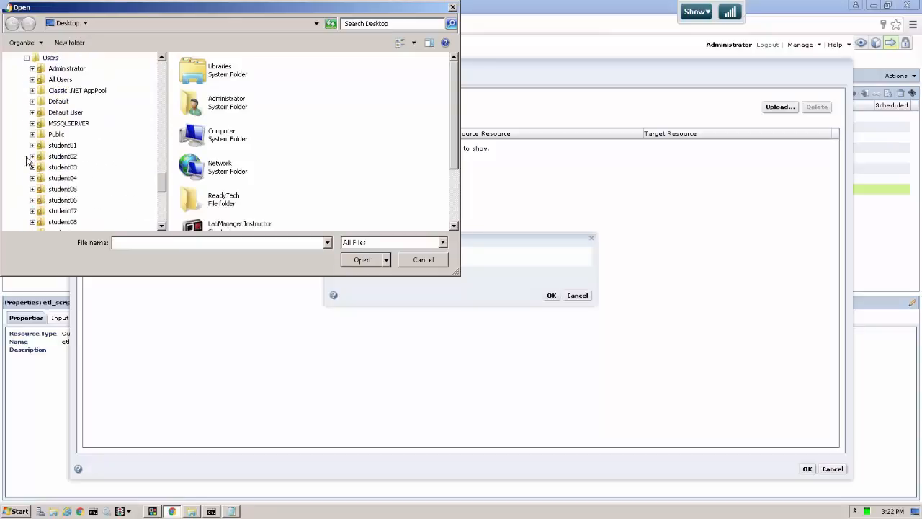
left_click(32, 68)
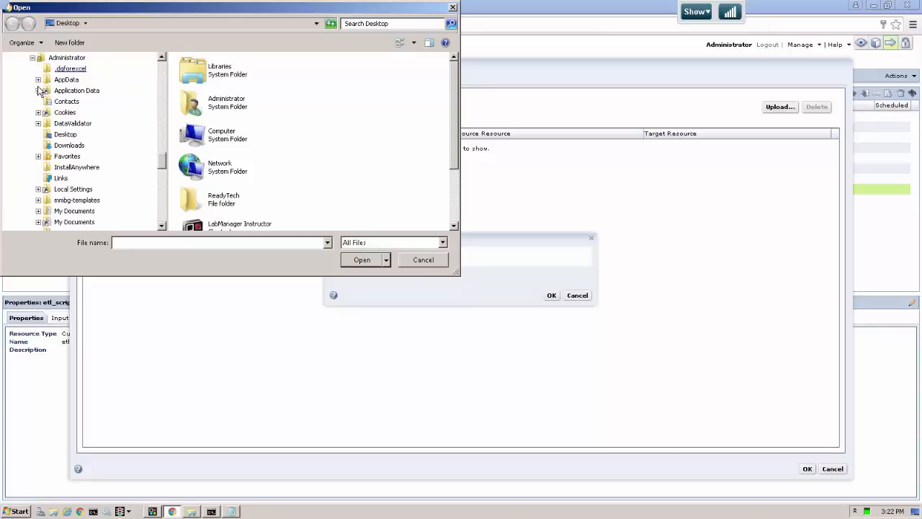
left_click(38, 201)
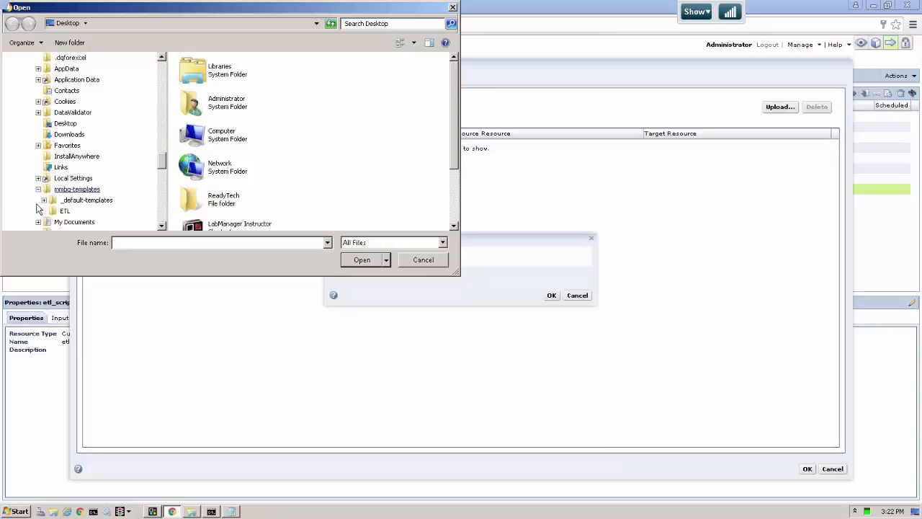
left_click(62, 211)
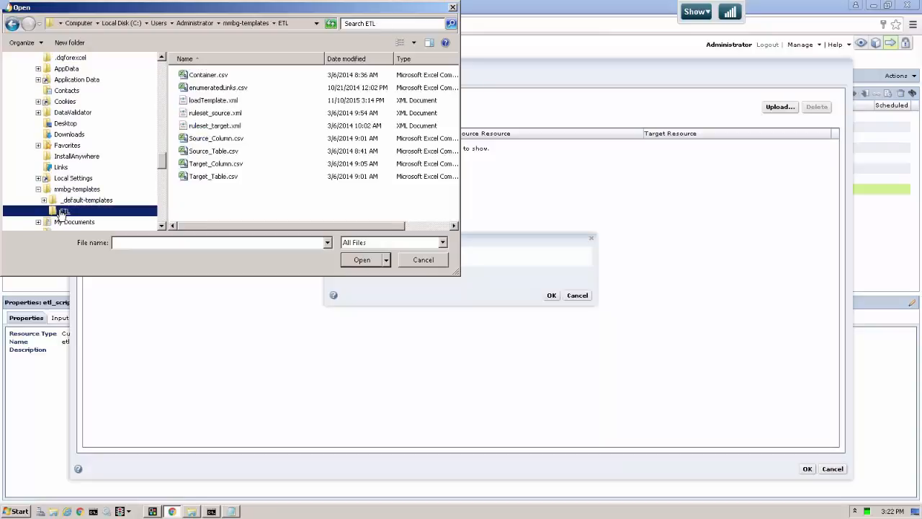
left_click(215, 114)
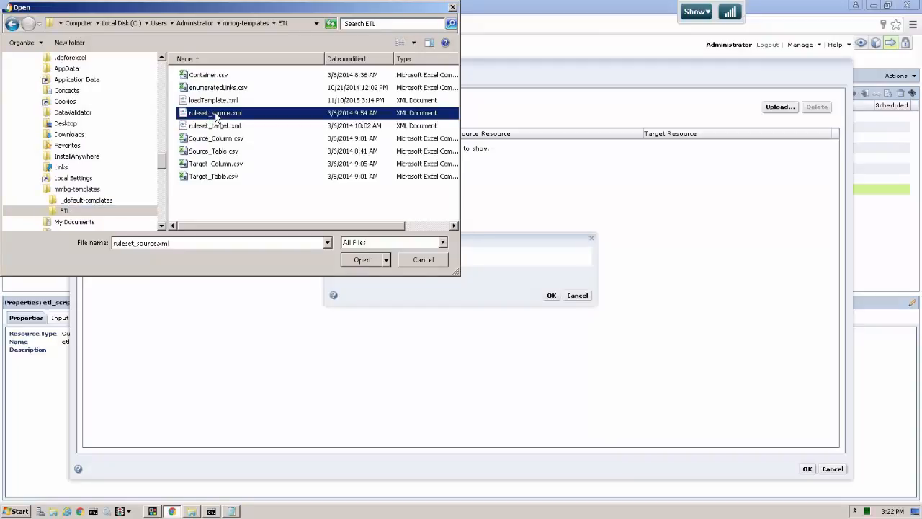
left_click(362, 259)
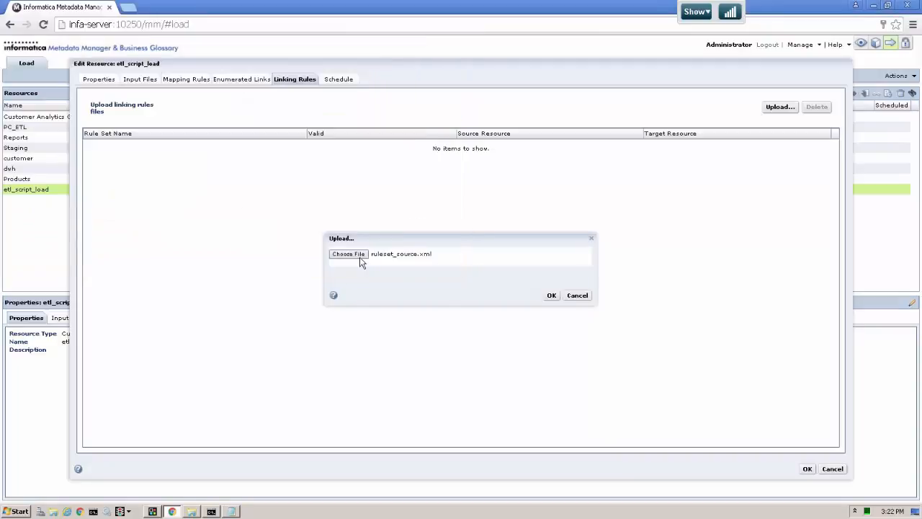
left_click(551, 296)
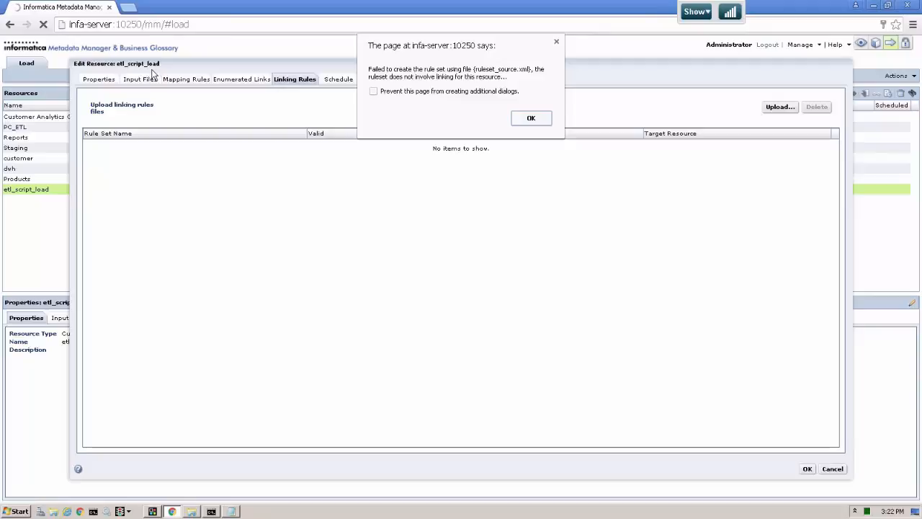
- Open ruleset_source.xml from the ETL folder in Notepad++, enlarge the editor window and dismiss the plugin update offer
left_click(192, 512)
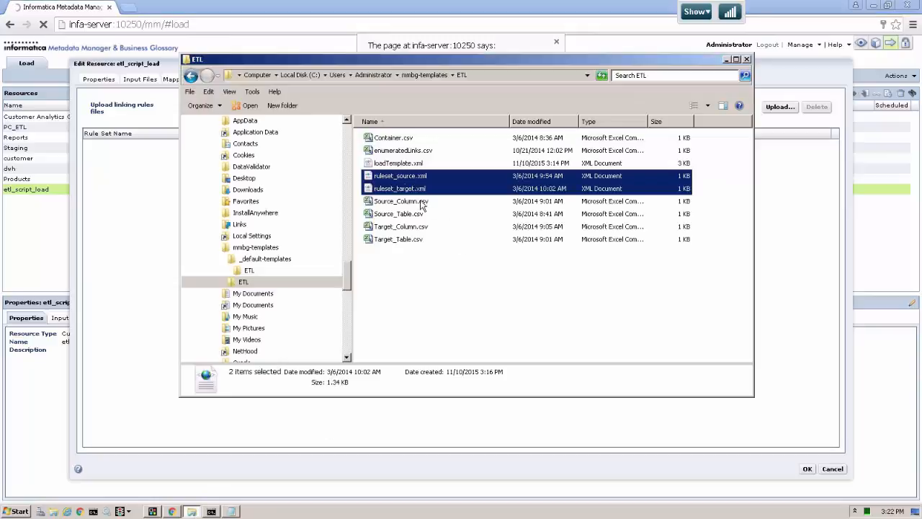
right_click(386, 179)
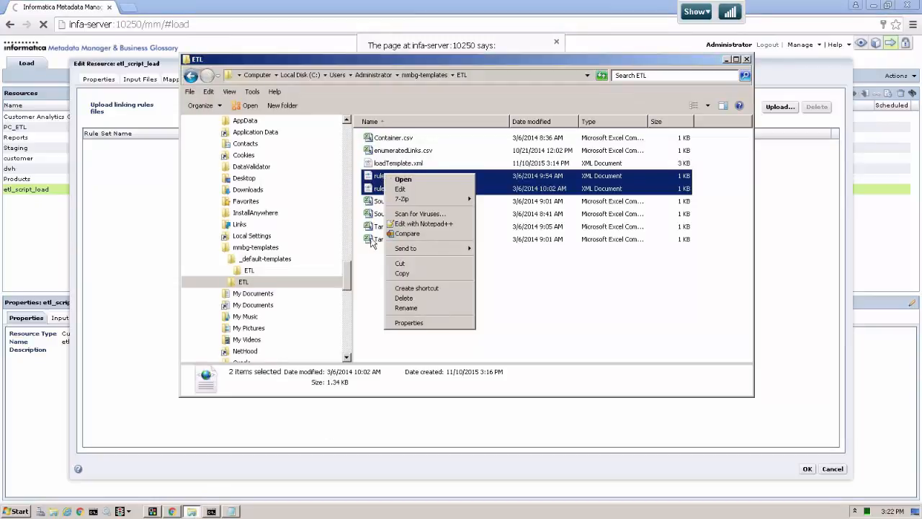
left_click(373, 265)
right_click(390, 180)
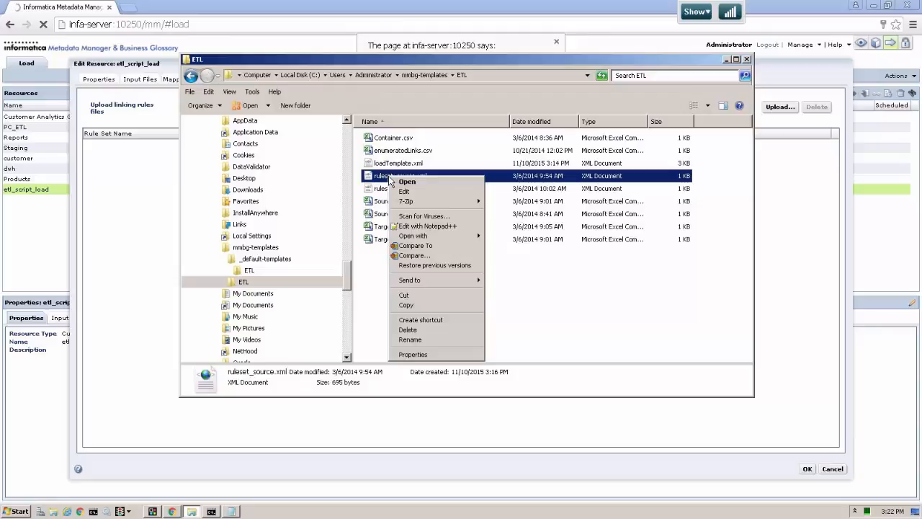
left_click(409, 227)
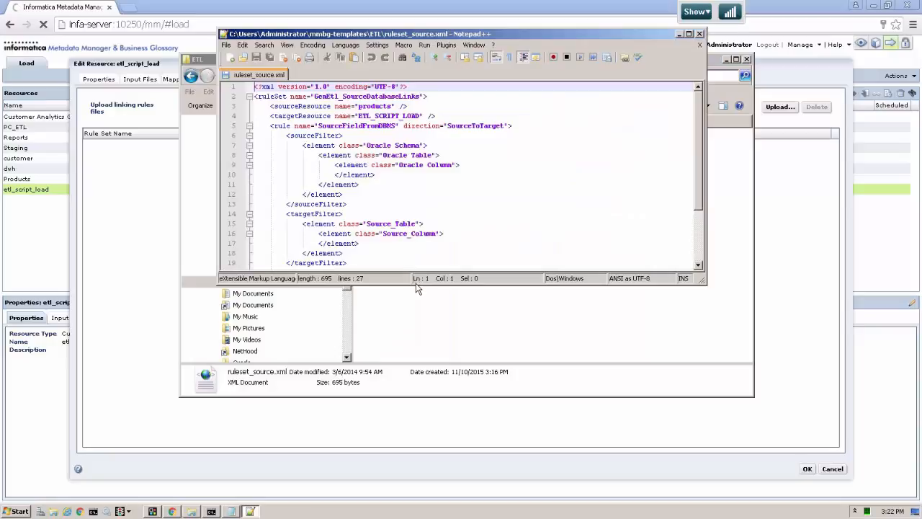
left_click_drag(416, 285, 416, 412)
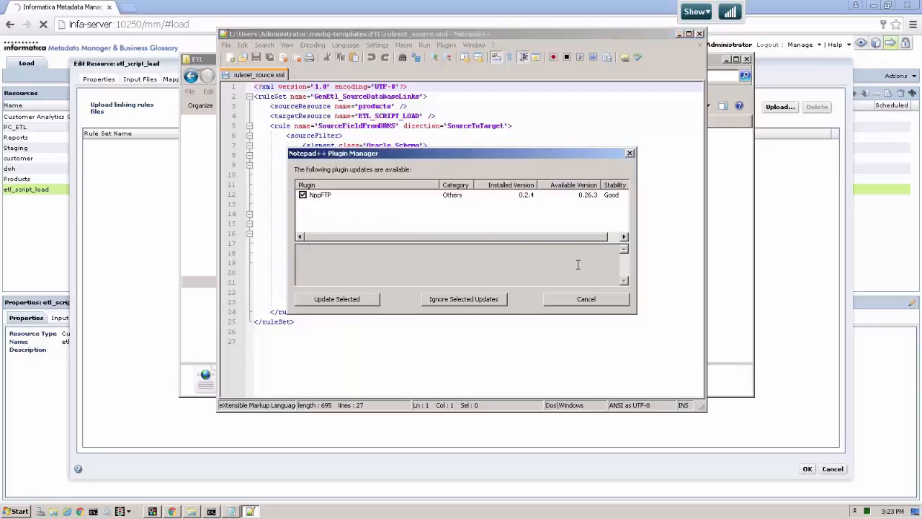
left_click(588, 302)
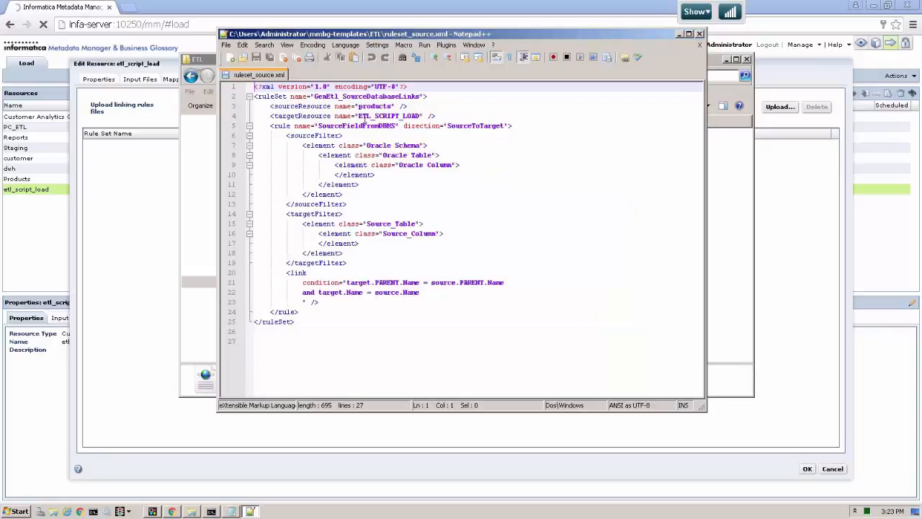
- Set the targetResource name in ruleset_source.xml to etl_script_load and save the file
left_click_drag(358, 115, 422, 115)
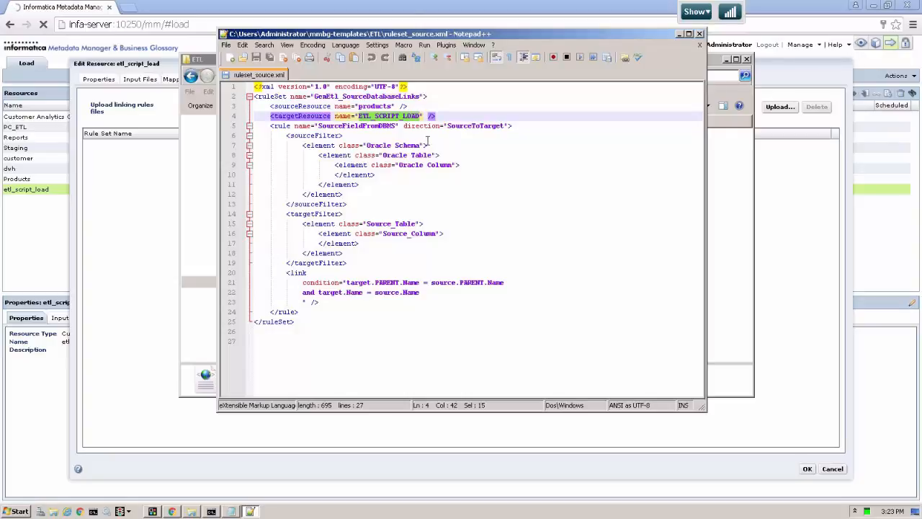
type("etl_script_load")
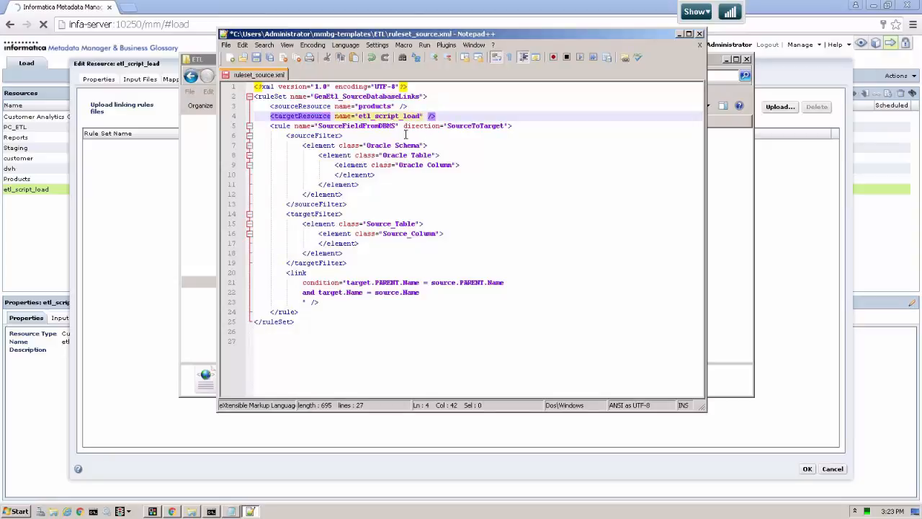
left_click(257, 58)
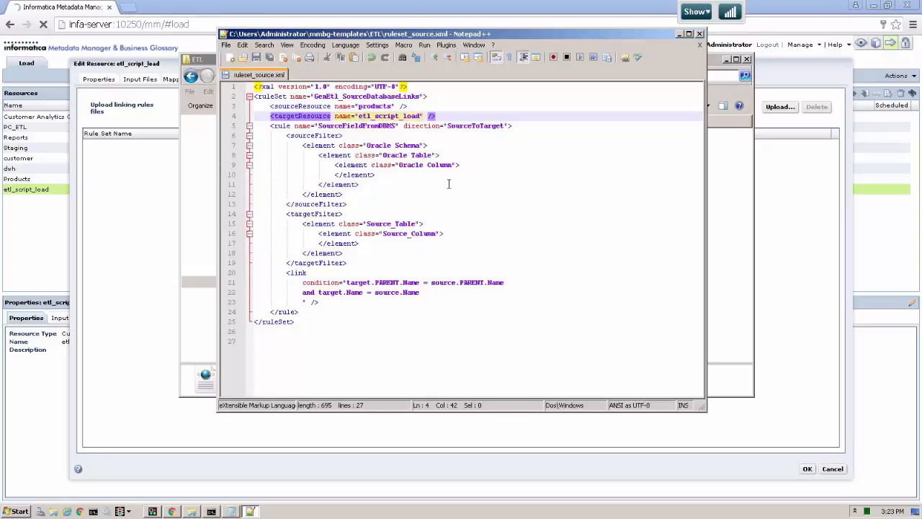
- Return to Metadata Manager, dismiss the error and upload the edited ruleset_source.xml as linking rules for etl_script_load
left_click(167, 118)
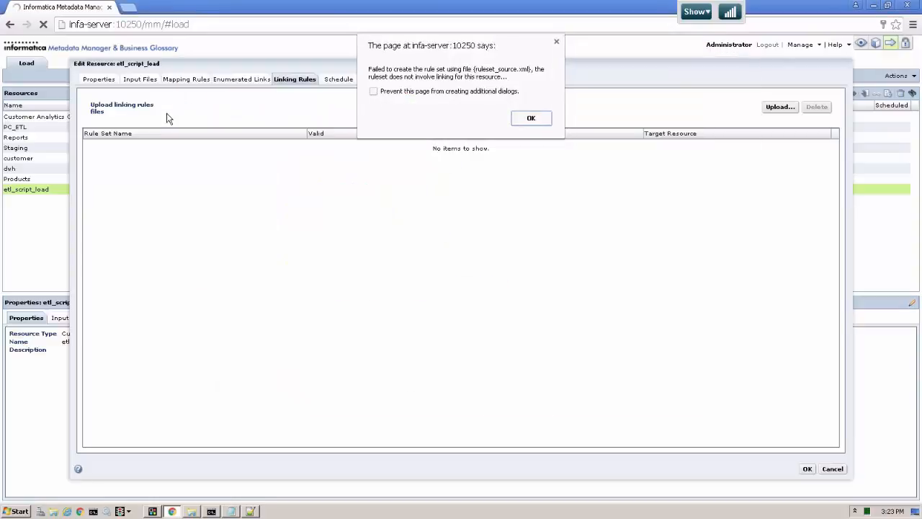
left_click(531, 120)
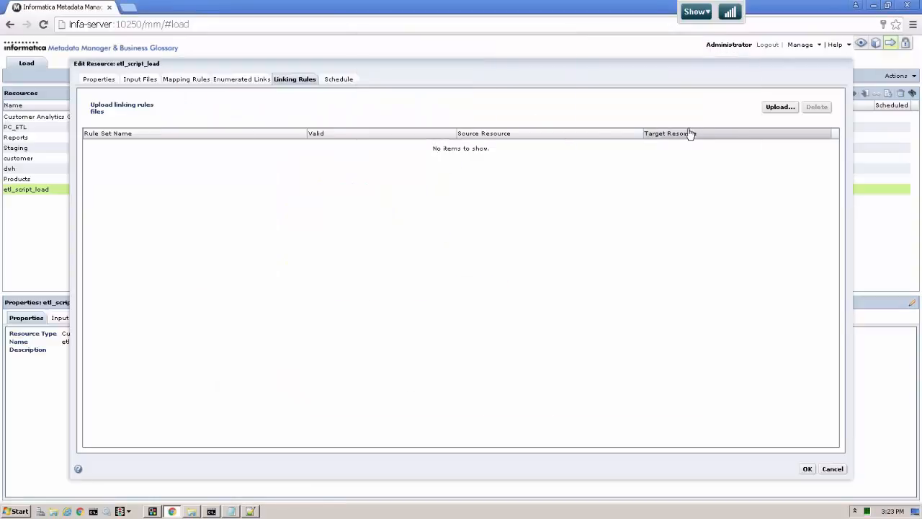
left_click(778, 108)
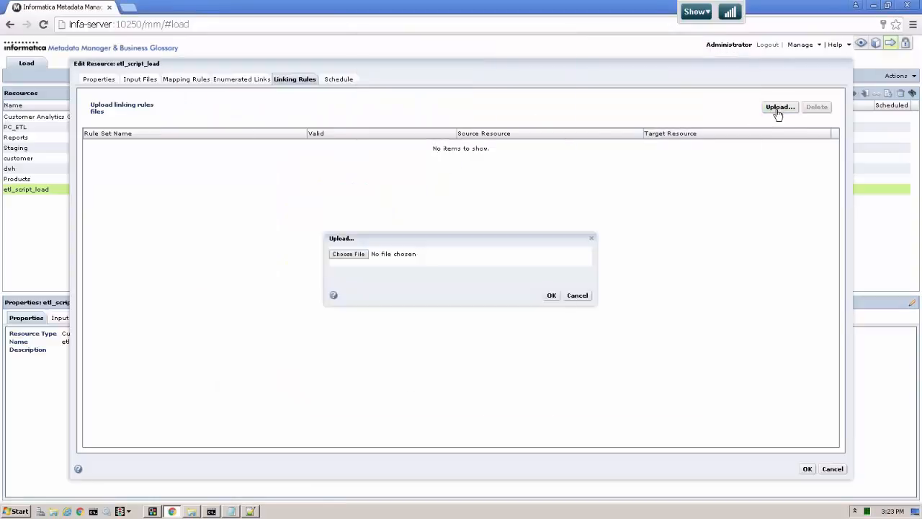
left_click(353, 257)
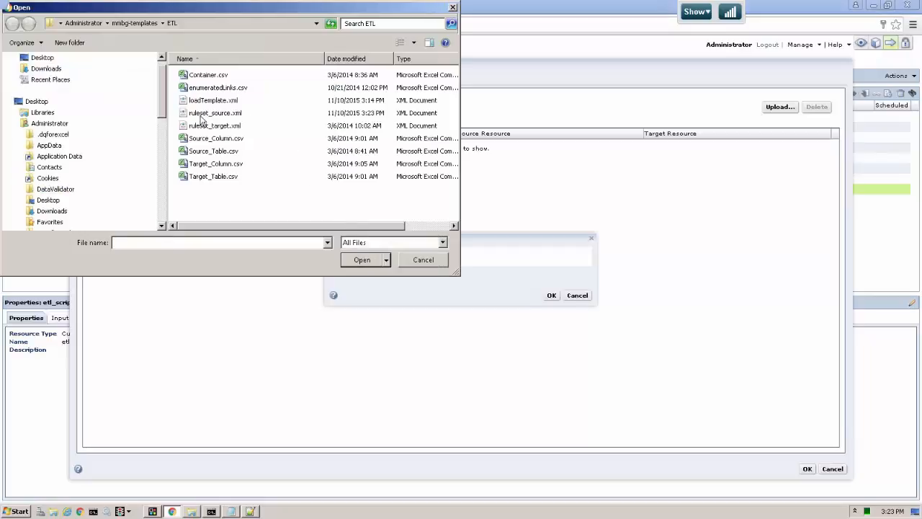
left_click(200, 115)
left_click(364, 259)
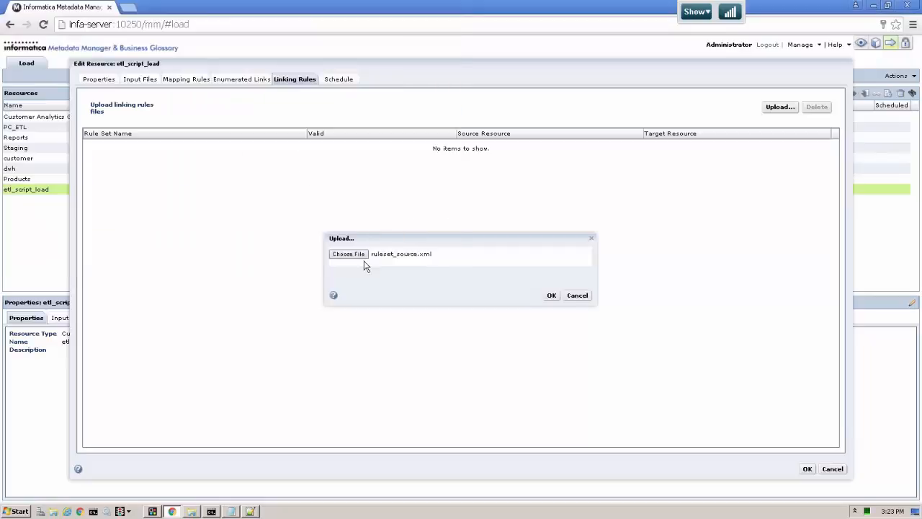
left_click(553, 296)
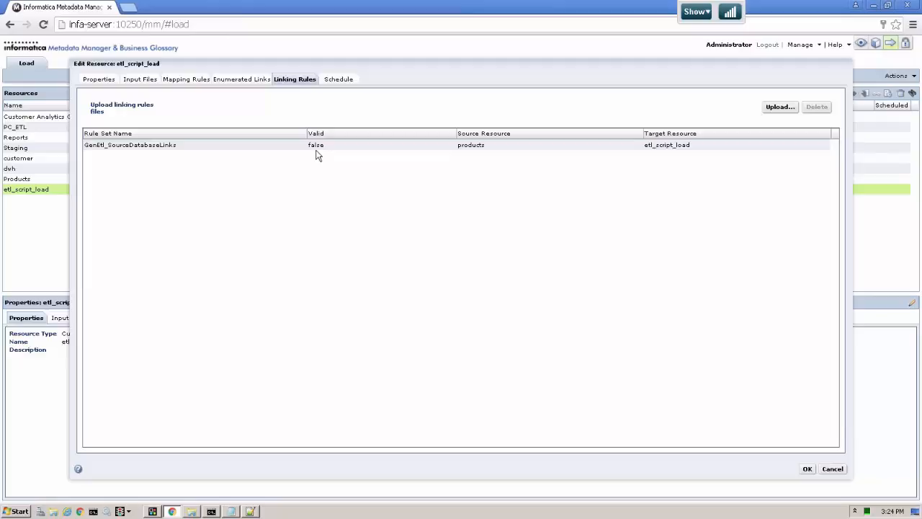
- Capitalize the sourceResource name in ruleset_source.xml to Products in Notepad++ and save the file
left_click(252, 512)
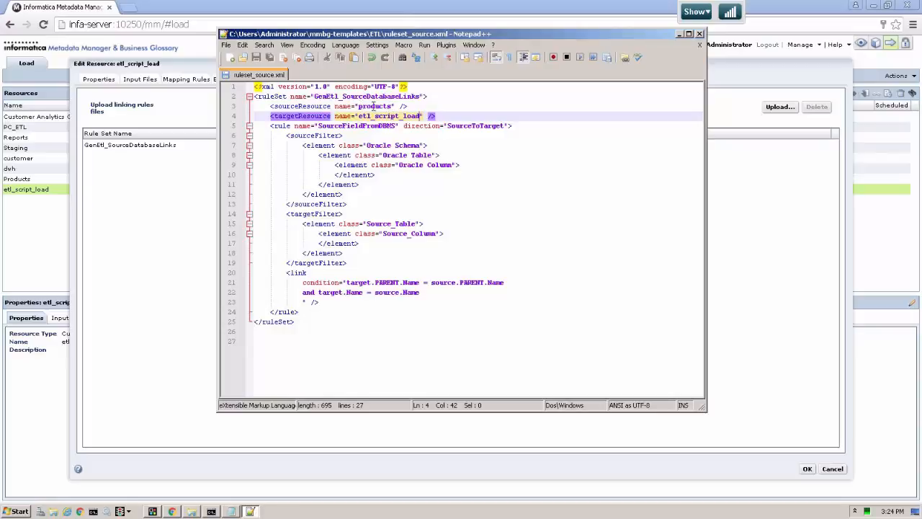
double_click(365, 105)
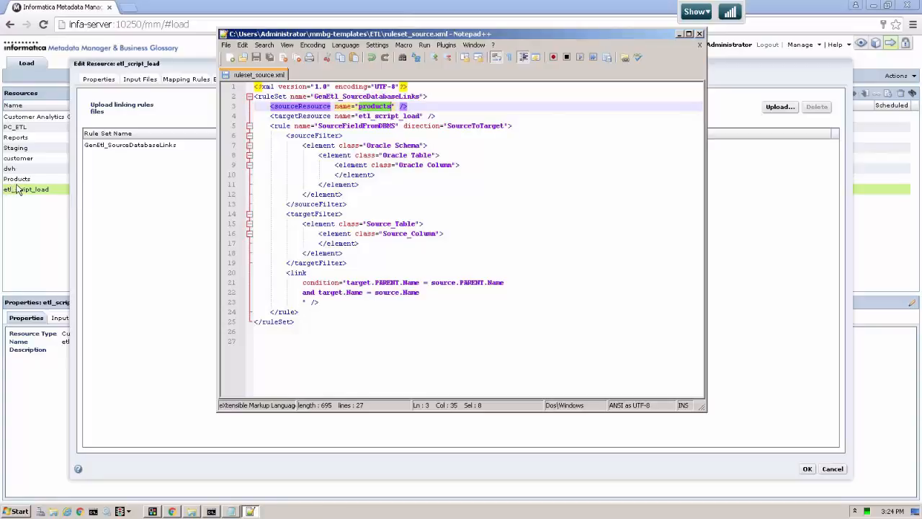
left_click(363, 107)
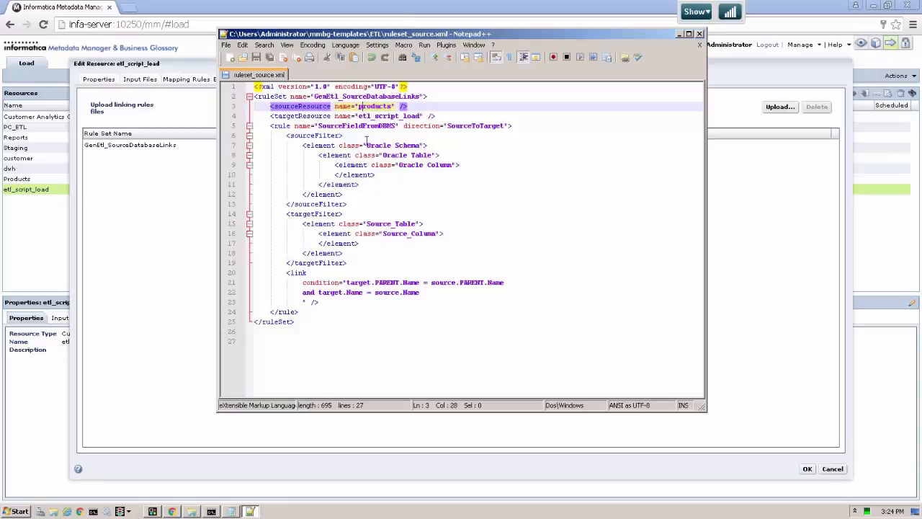
key("BackSpace")
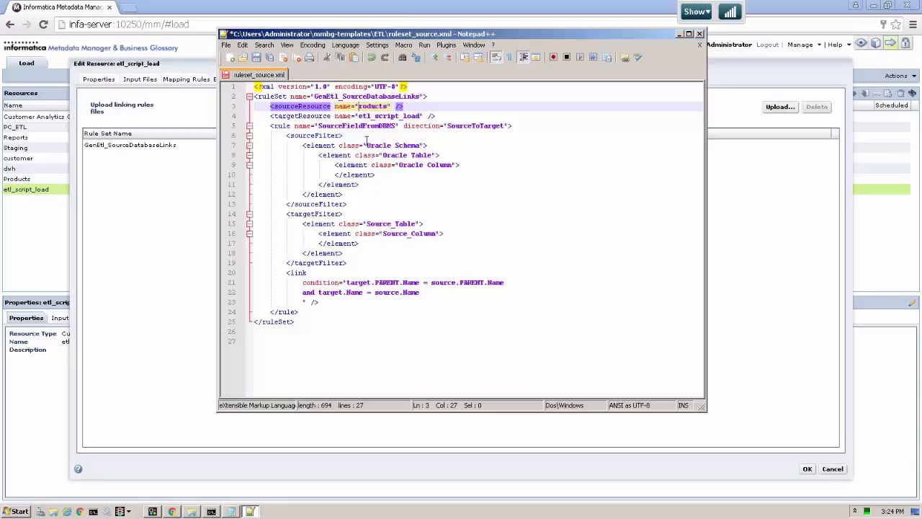
type("P")
left_click(256, 58)
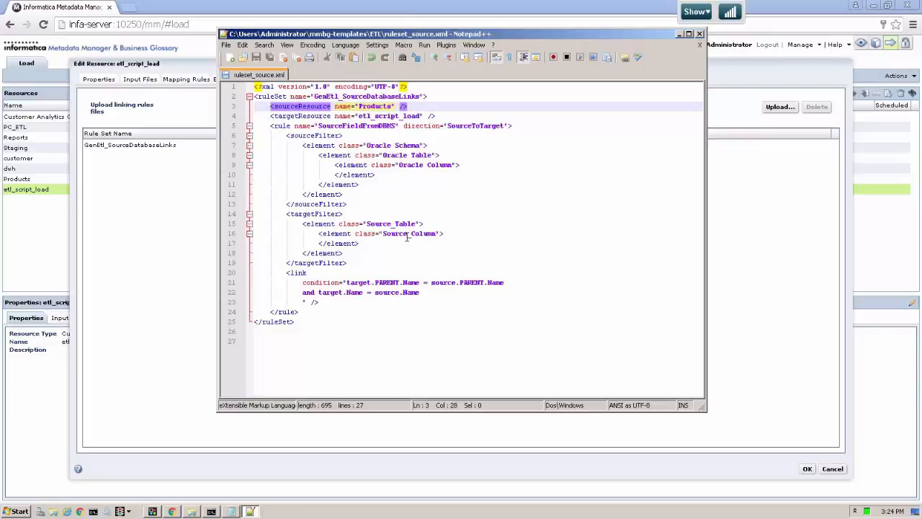
- Switch to Metadata Manager, cancel the etl_script_load edit and expand the Custom_ETL model's Container to check its table and column class names
left_click(195, 65)
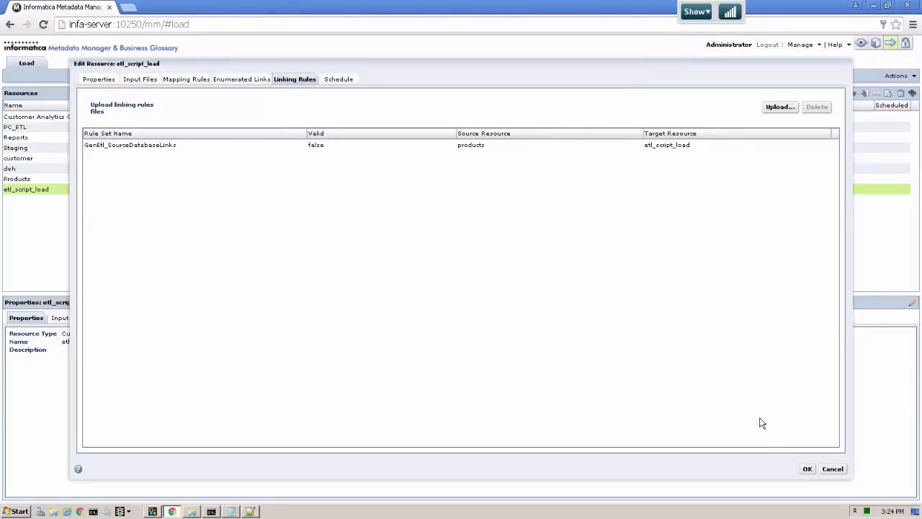
left_click(834, 468)
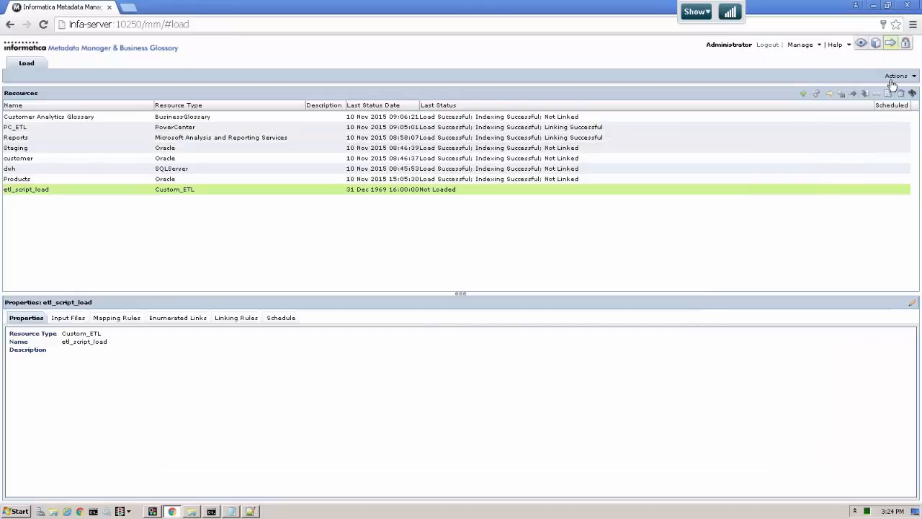
left_click(875, 43)
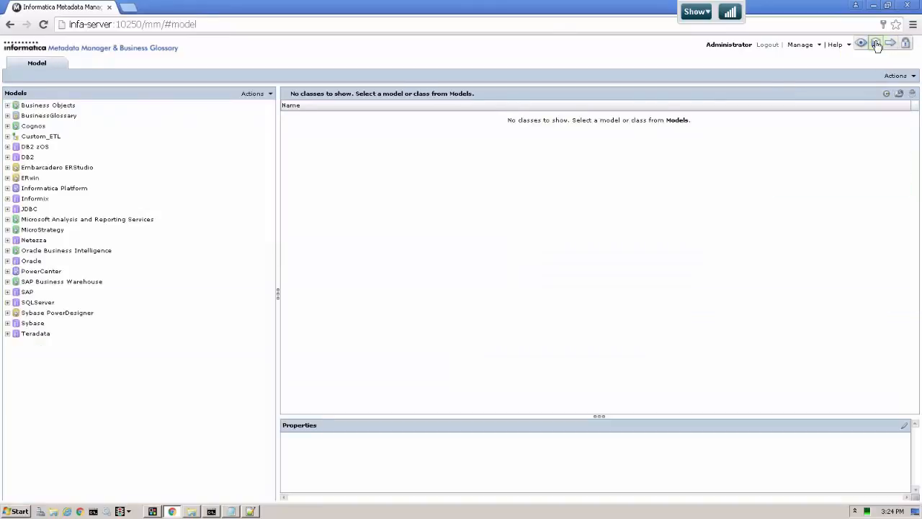
left_click(7, 137)
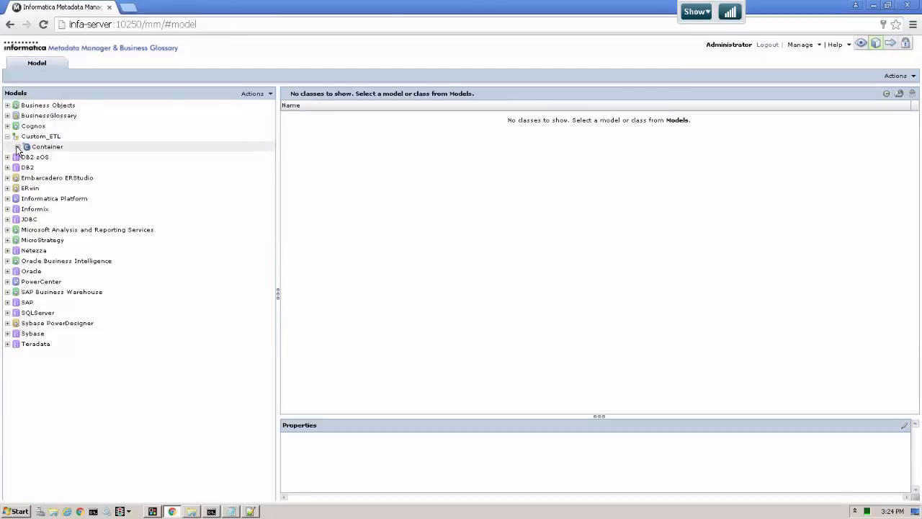
left_click(17, 147)
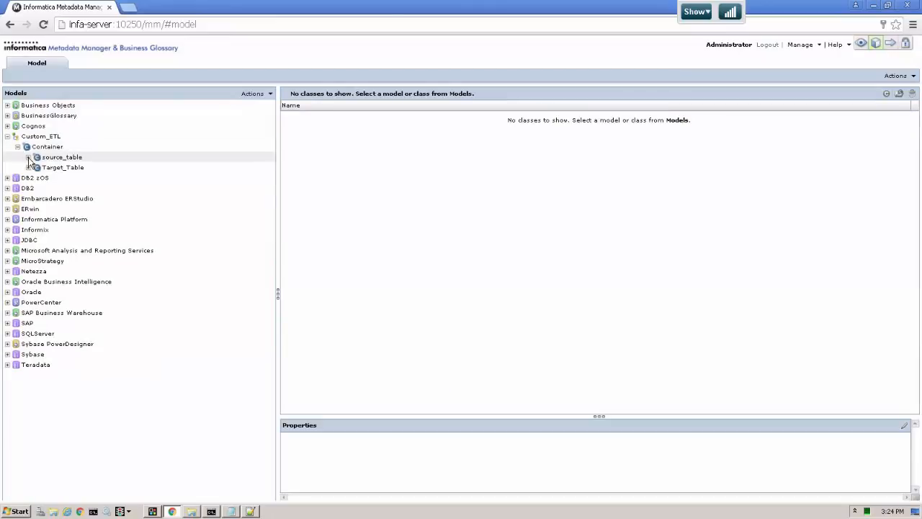
left_click(29, 157)
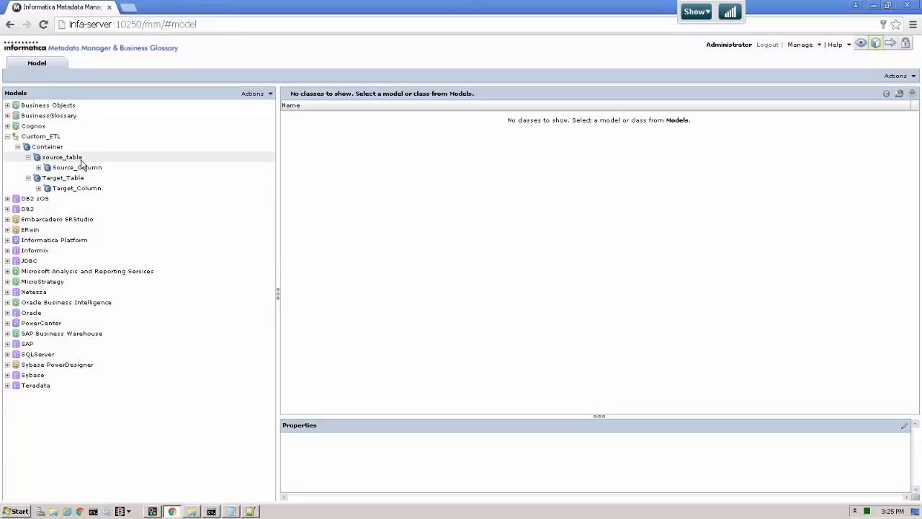
- In Notepad++, change the target filter's table element class in ruleset_source.xml to source_table and save the file
left_click(251, 512)
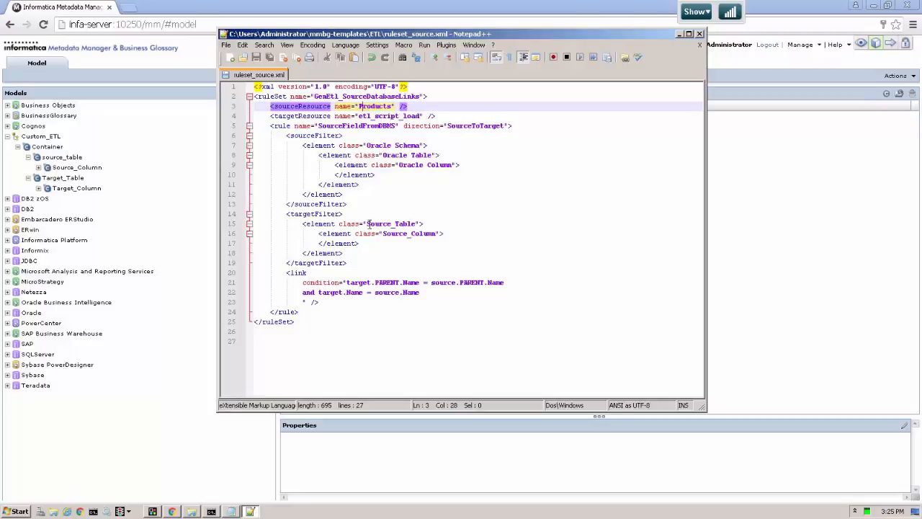
left_click_drag(367, 223, 371, 224)
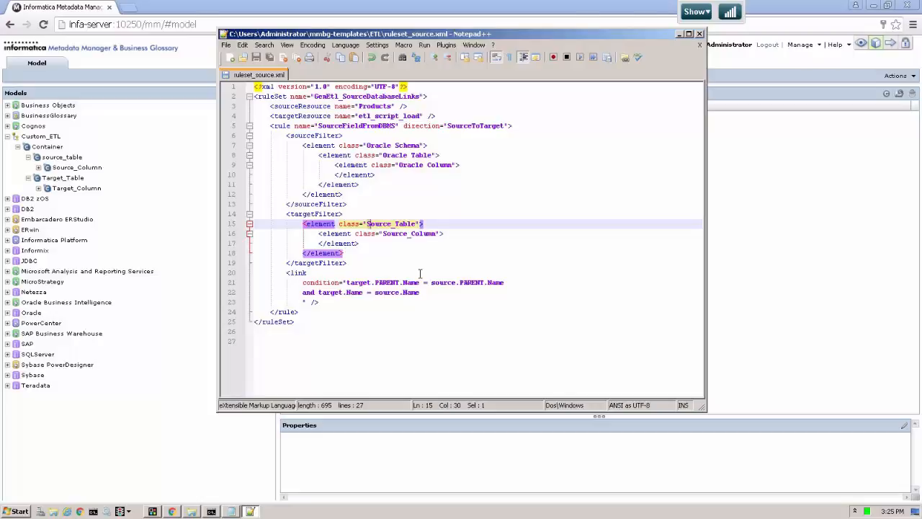
type("s")
left_click(397, 223)
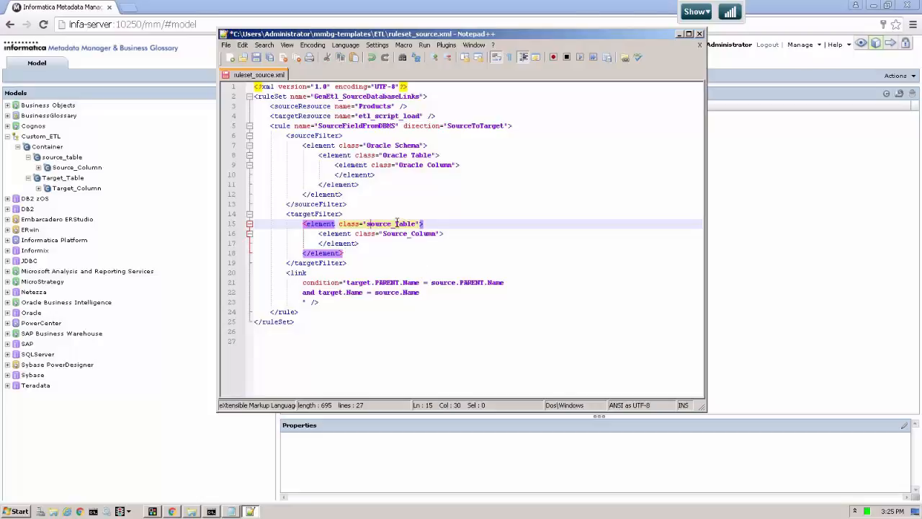
key("shift+Right")
type("t")
left_click(257, 57)
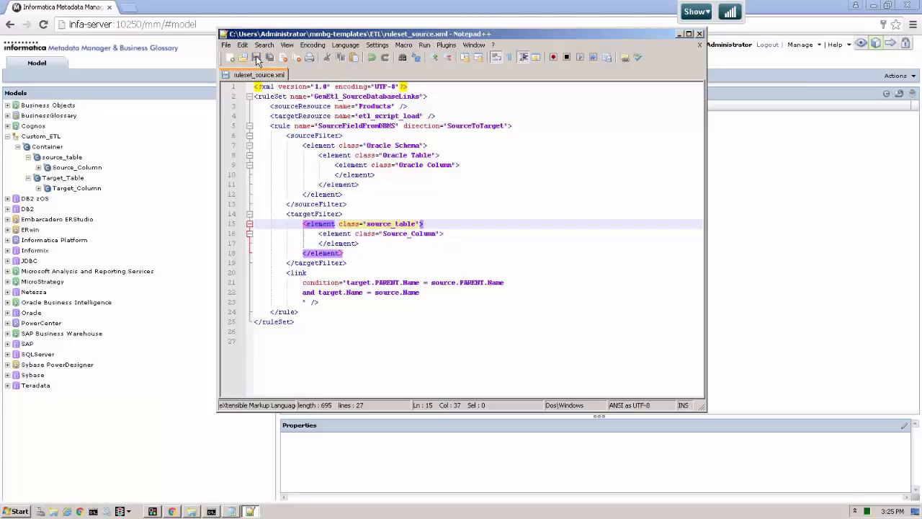
- Return to Metadata Manager and delete the GenEtl_SourceDatabaseLinks rule set from the linking rules of etl_script_load
left_click(177, 69)
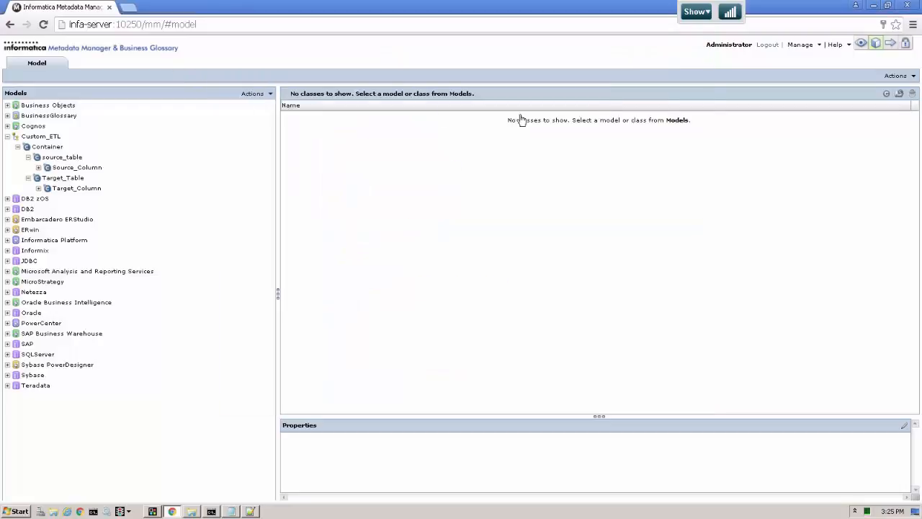
left_click(891, 44)
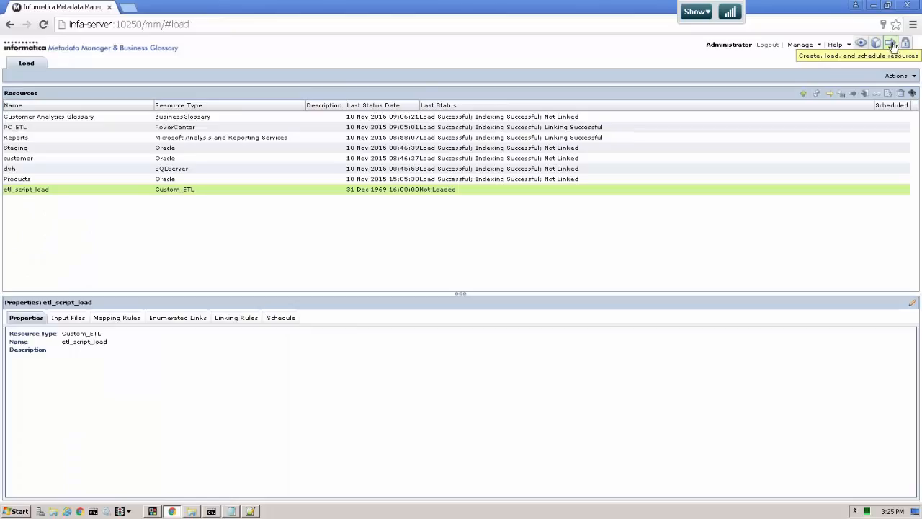
right_click(65, 193)
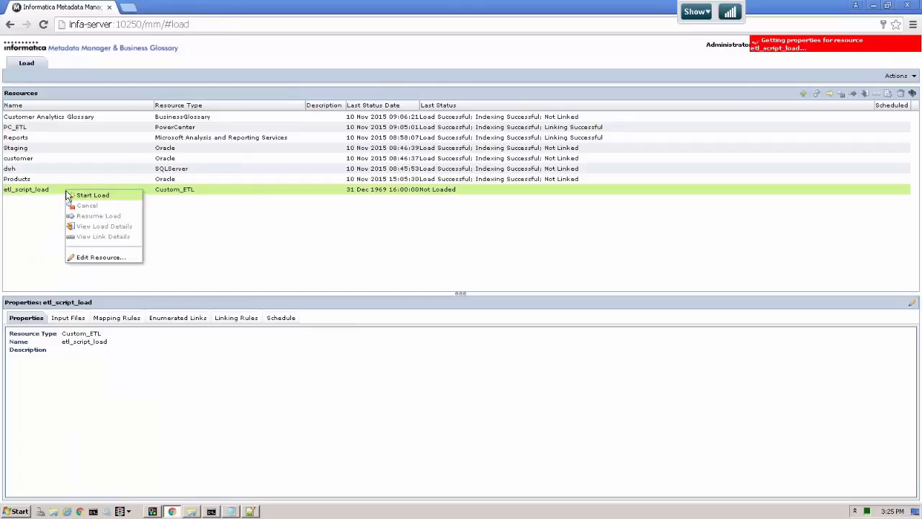
left_click(89, 258)
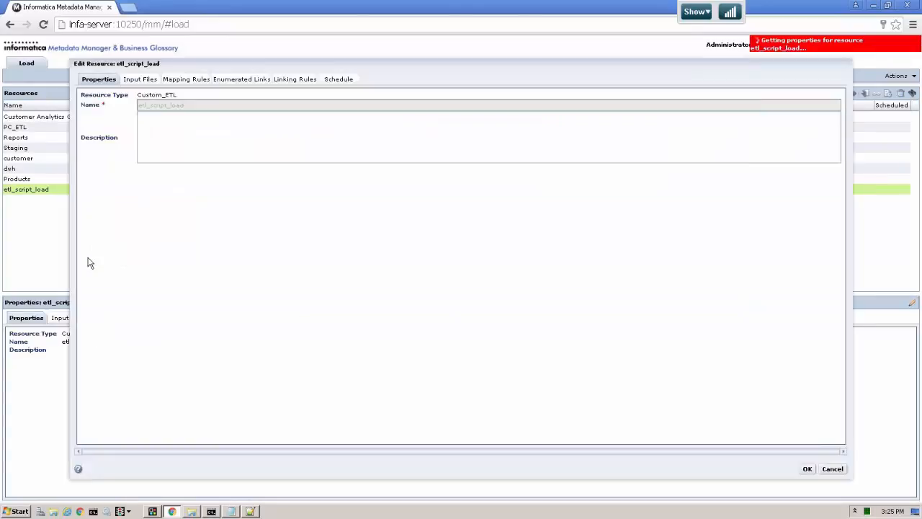
left_click(288, 79)
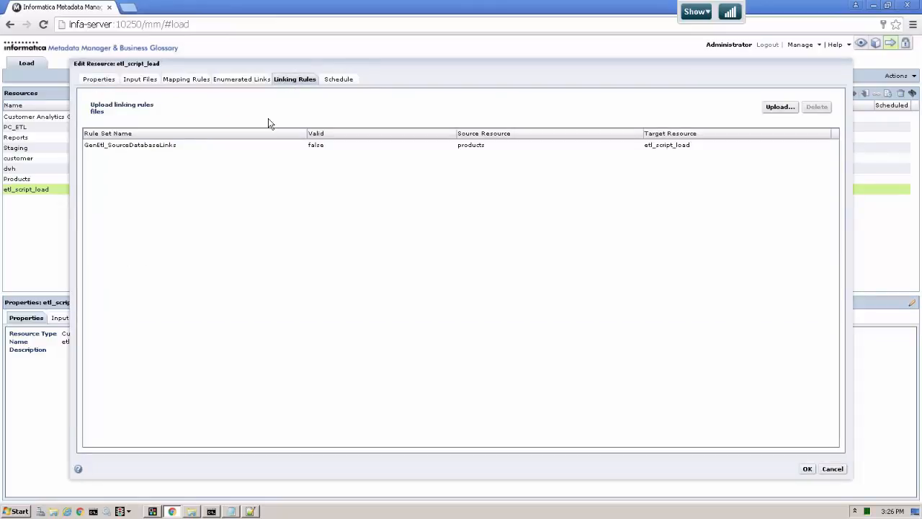
left_click(259, 145)
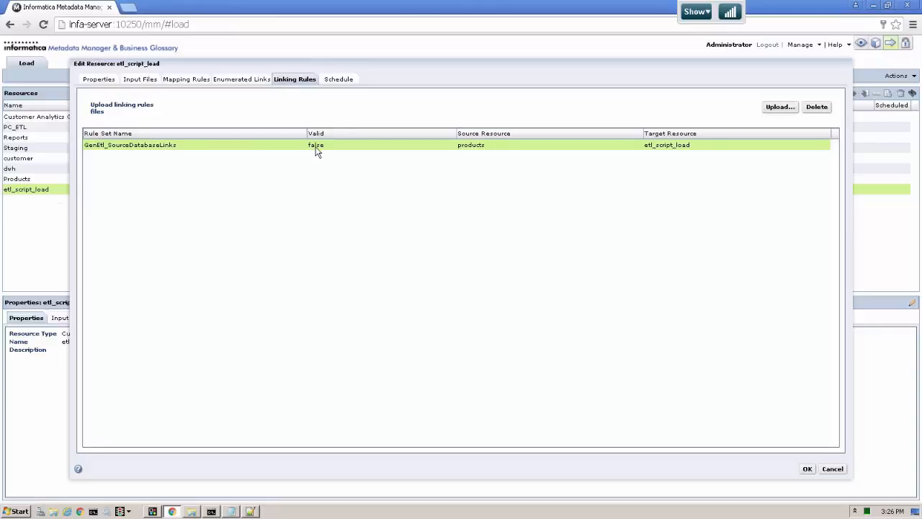
left_click(819, 108)
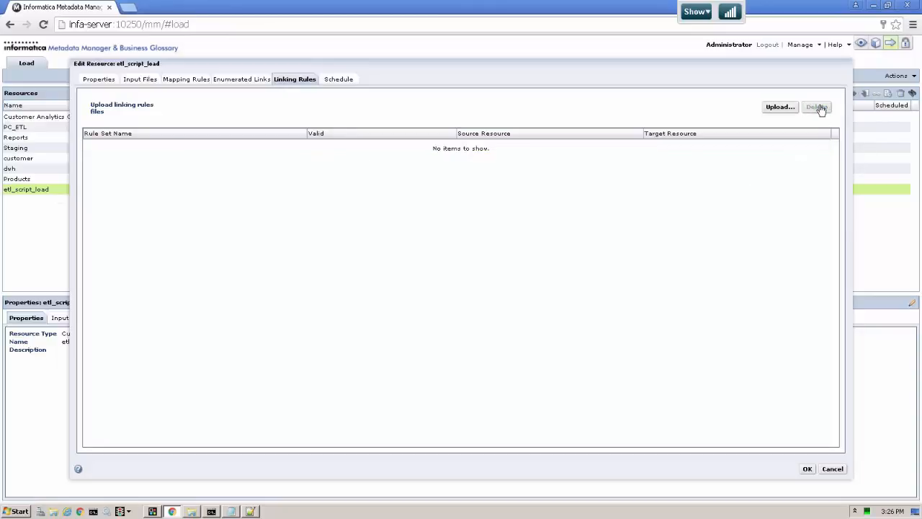
- Upload the corrected ruleset_source.xml from the ETL folder as linking rules for etl_script_load
left_click(779, 108)
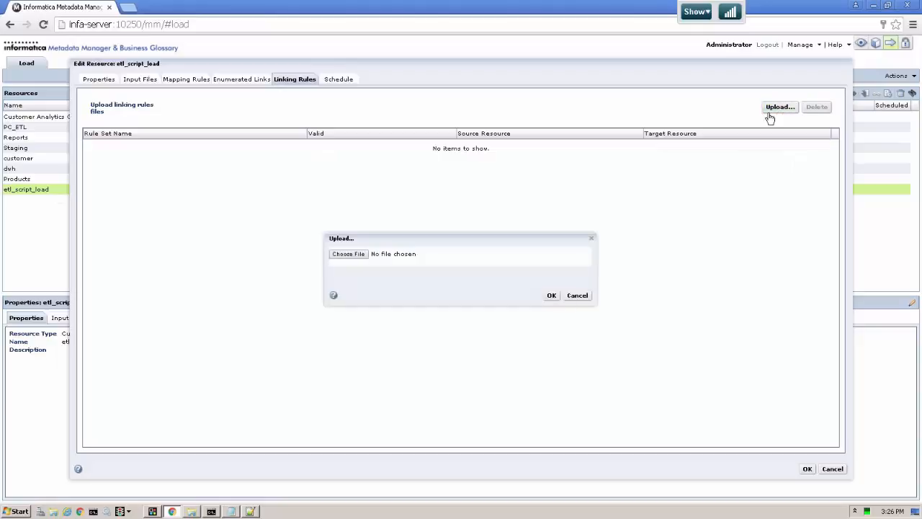
left_click(350, 254)
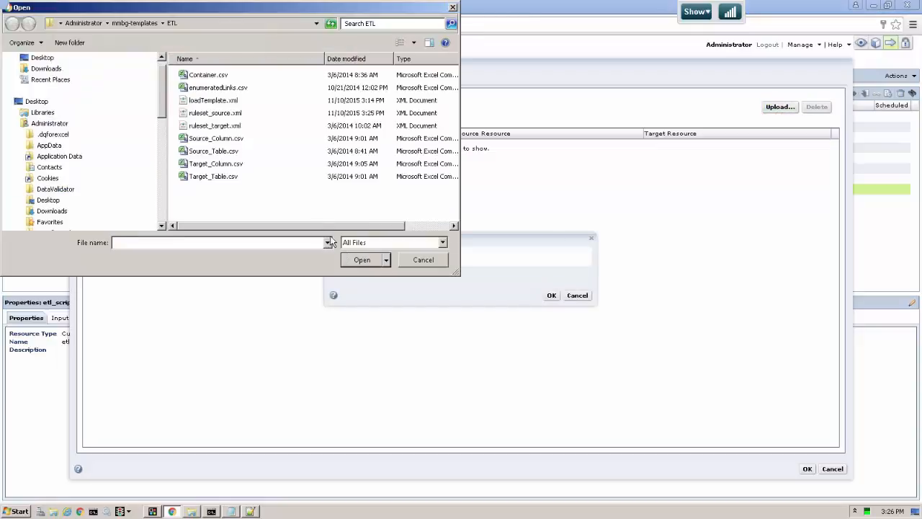
left_click(220, 115)
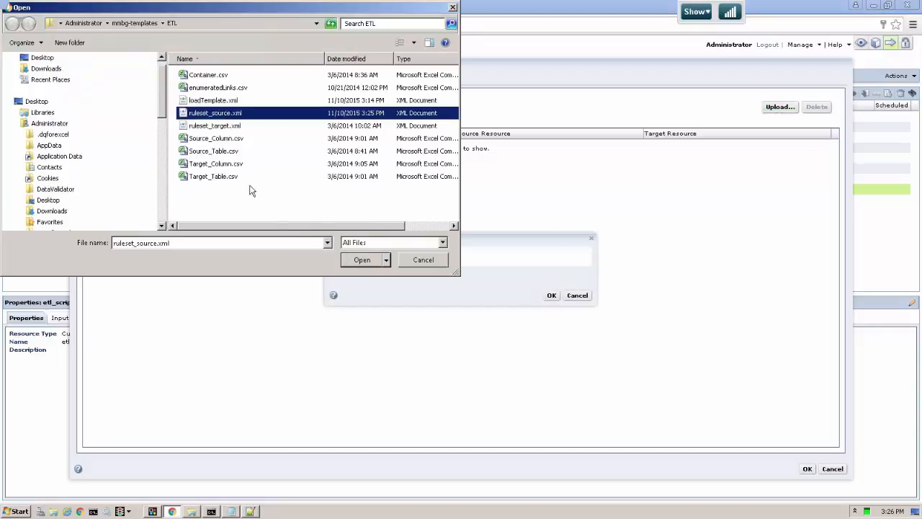
left_click(363, 260)
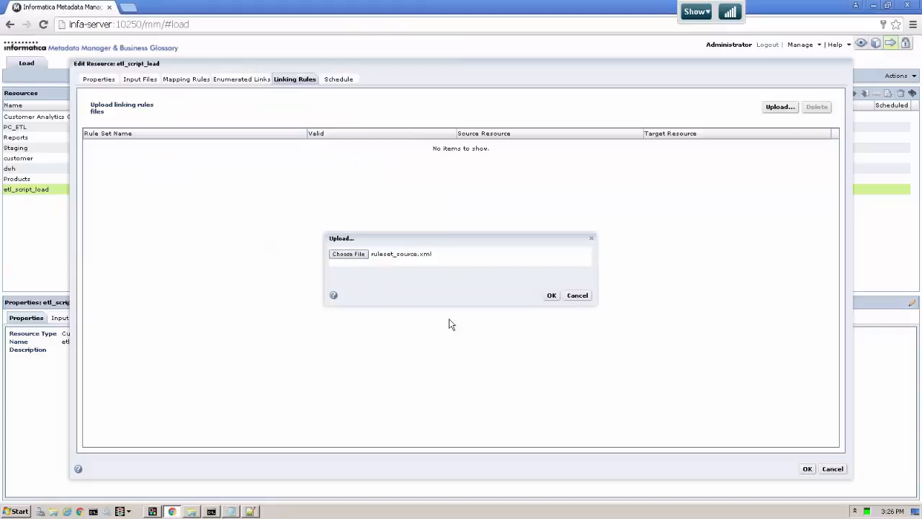
left_click(551, 295)
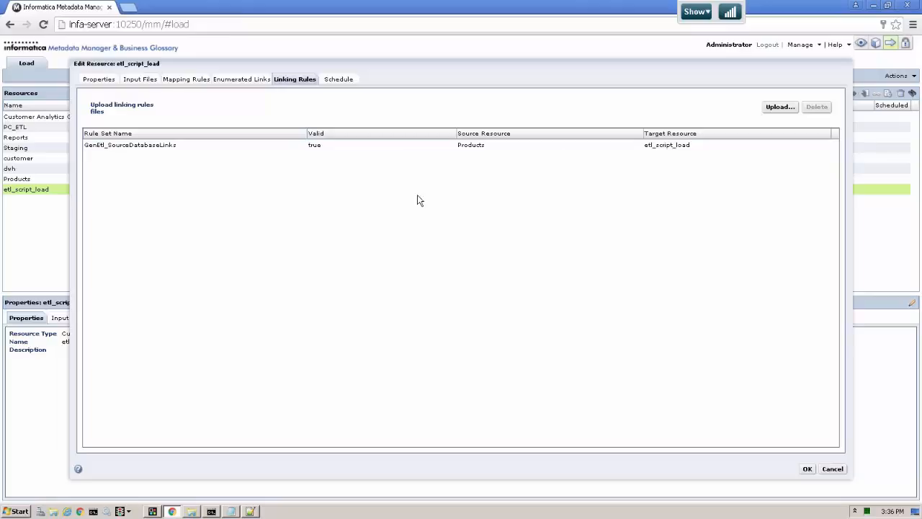
- Try to upload ruleset_target.xml from the ETL folder as an additional linking rules file and dismiss the resulting message
left_click(782, 107)
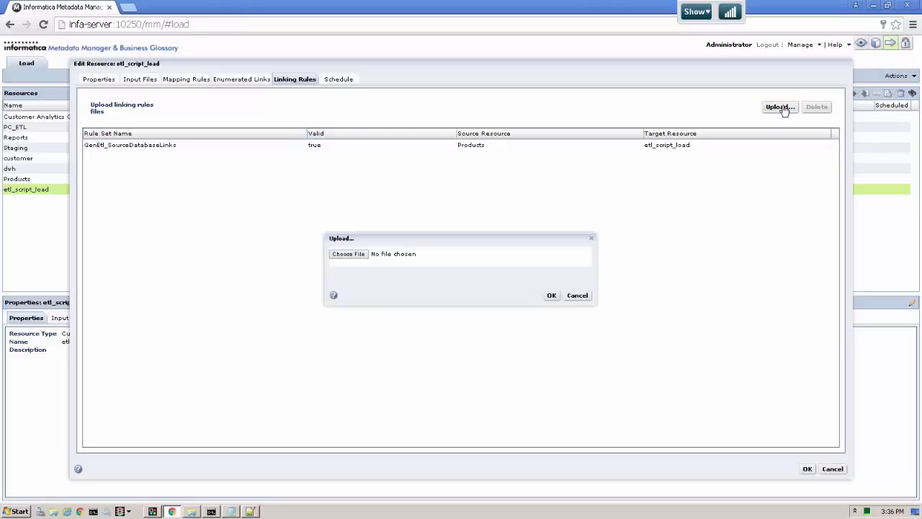
left_click(349, 254)
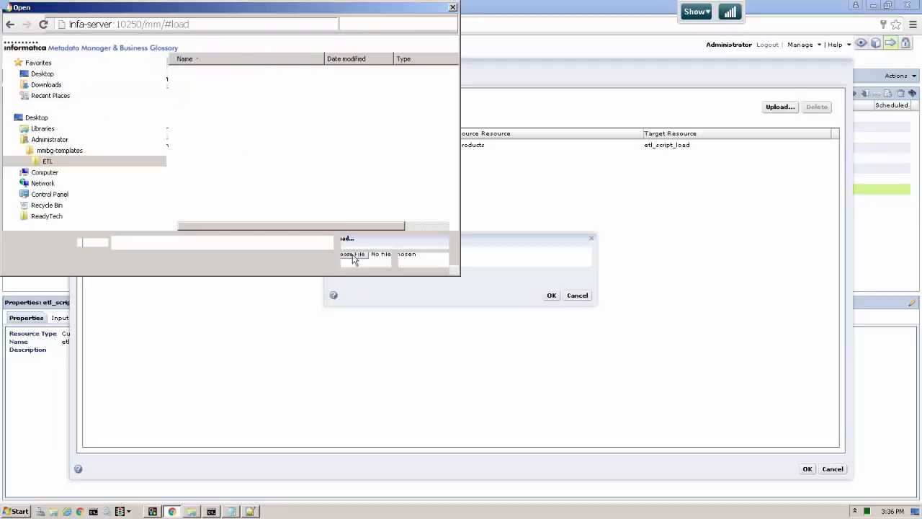
left_click(216, 127)
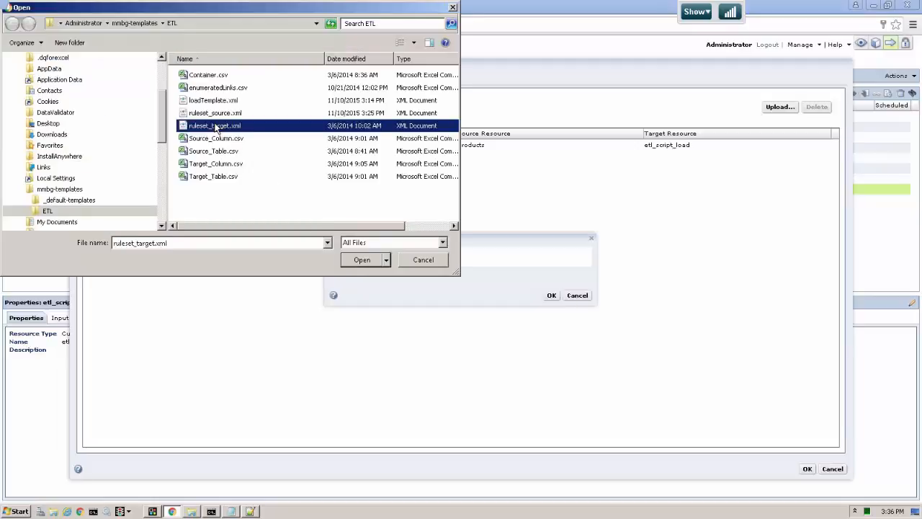
left_click(360, 261)
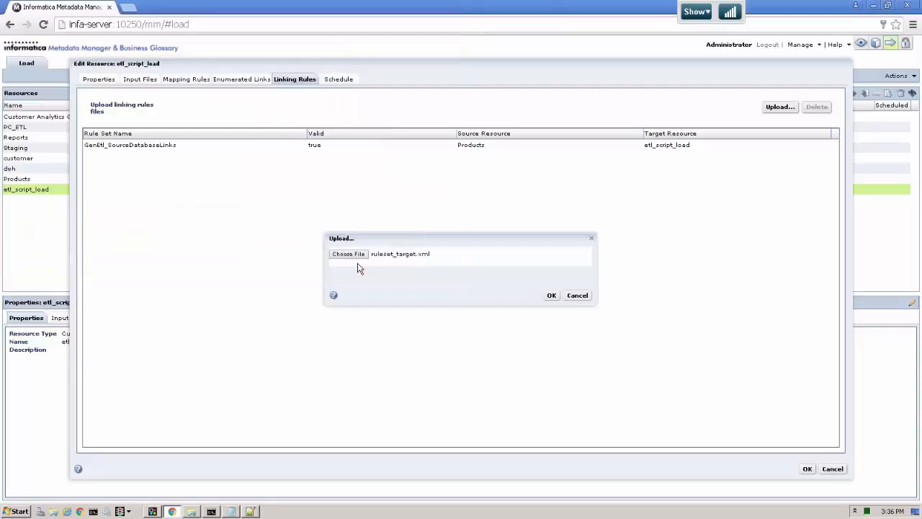
left_click(551, 295)
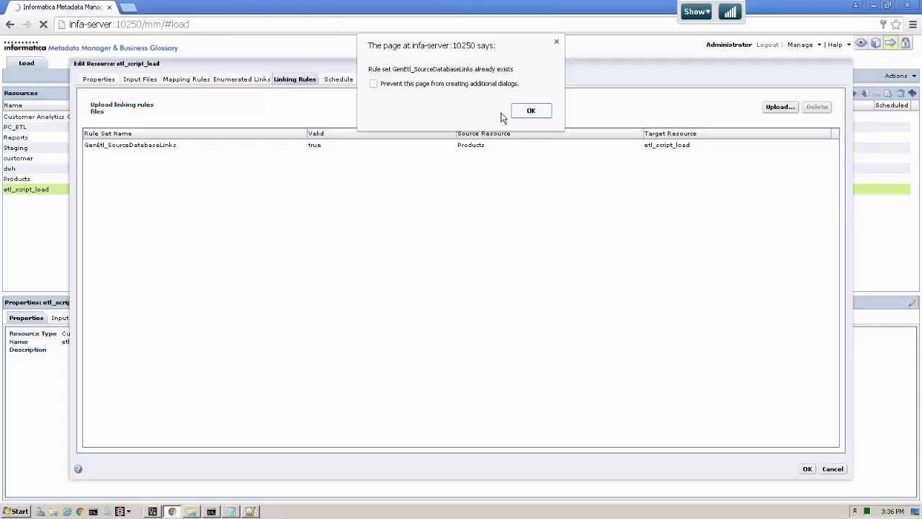
left_click(530, 112)
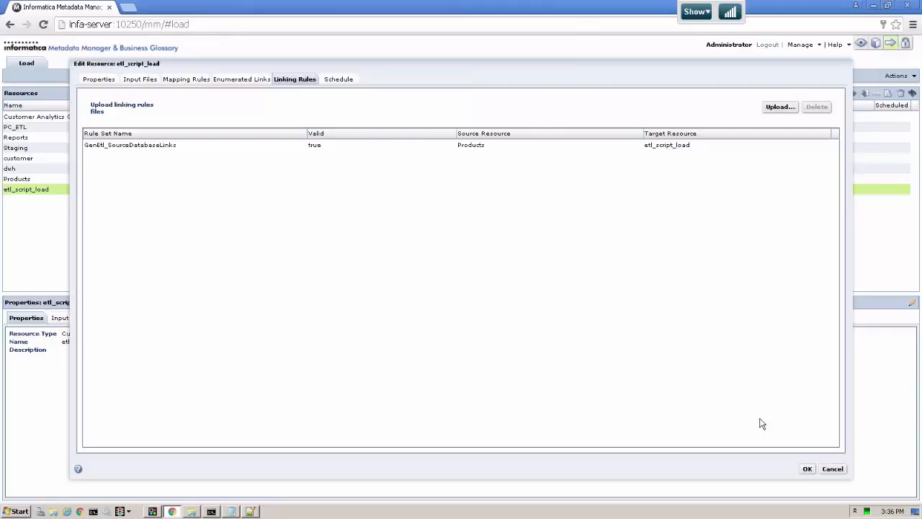
- Save the edits to the etl_script_load resource and reopen its linking rules for editing
left_click(807, 470)
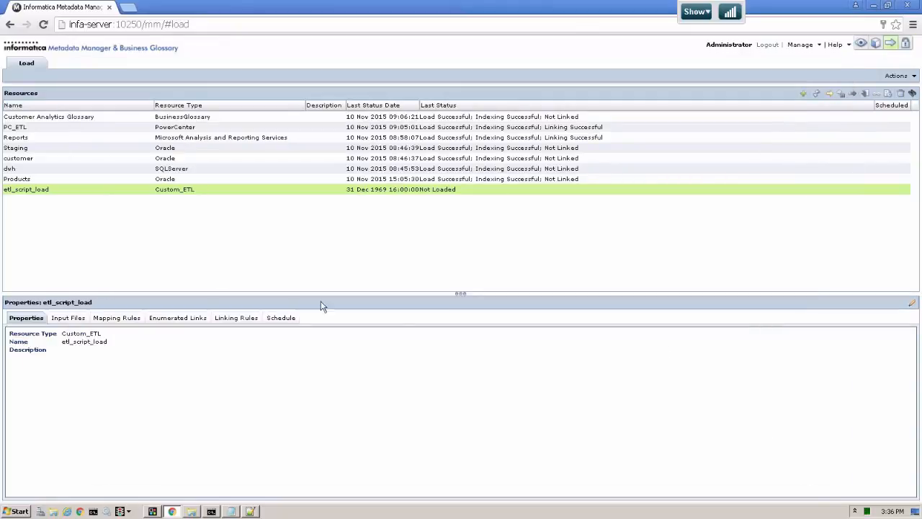
right_click(72, 194)
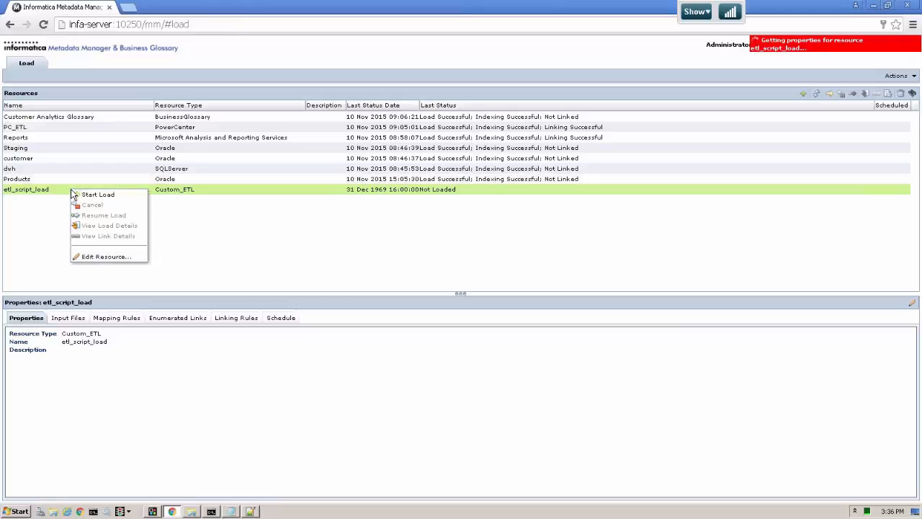
left_click(92, 258)
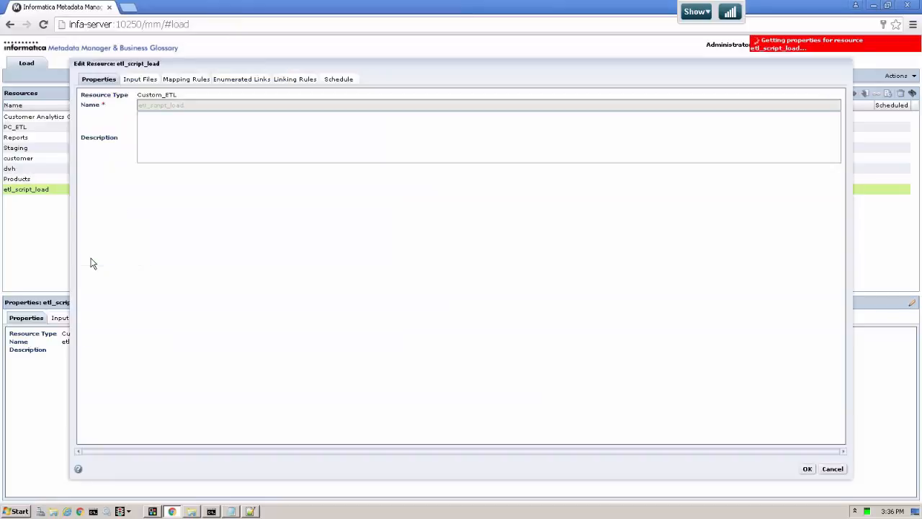
left_click(294, 84)
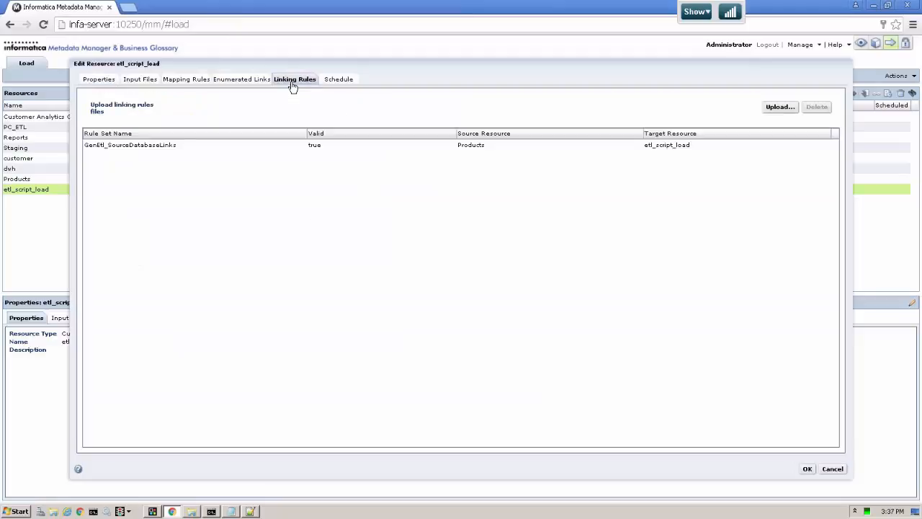
- Try to upload ruleset_target.xml from the ETL folder as linking rules for etl_script_load
left_click(776, 112)
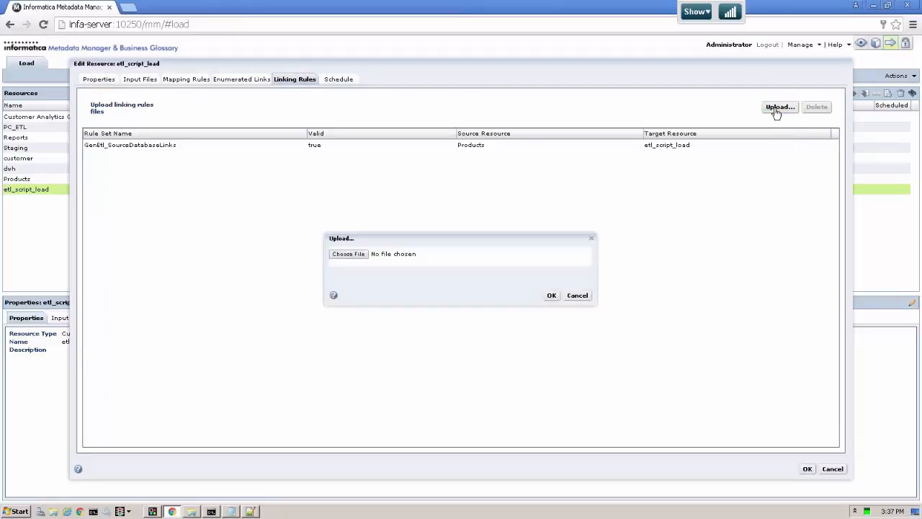
left_click(348, 256)
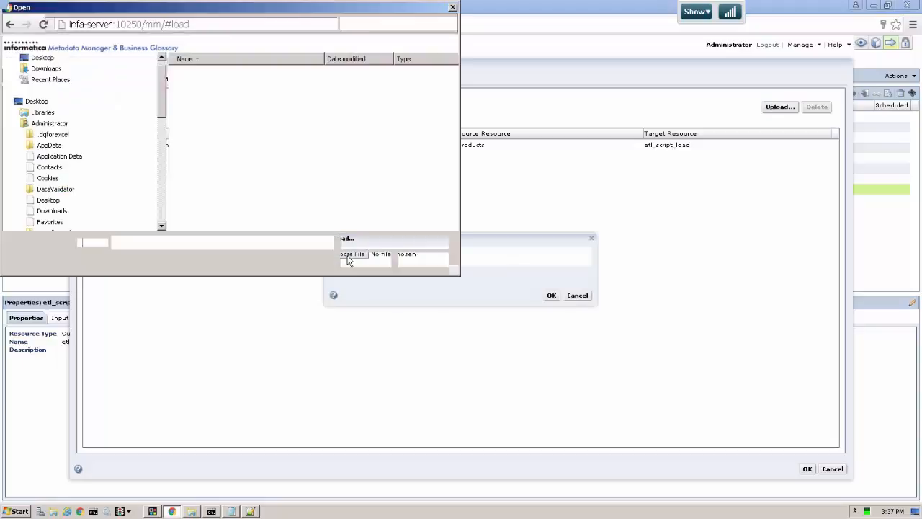
left_click(219, 129)
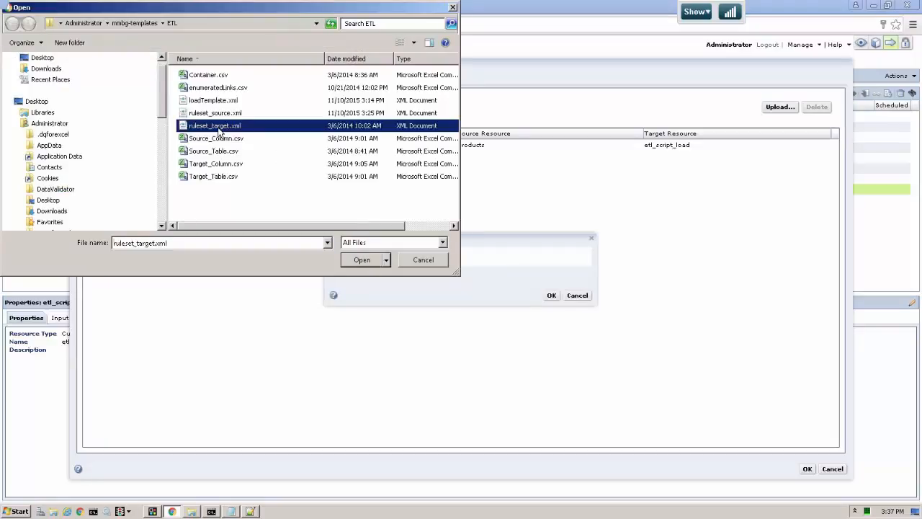
left_click(362, 261)
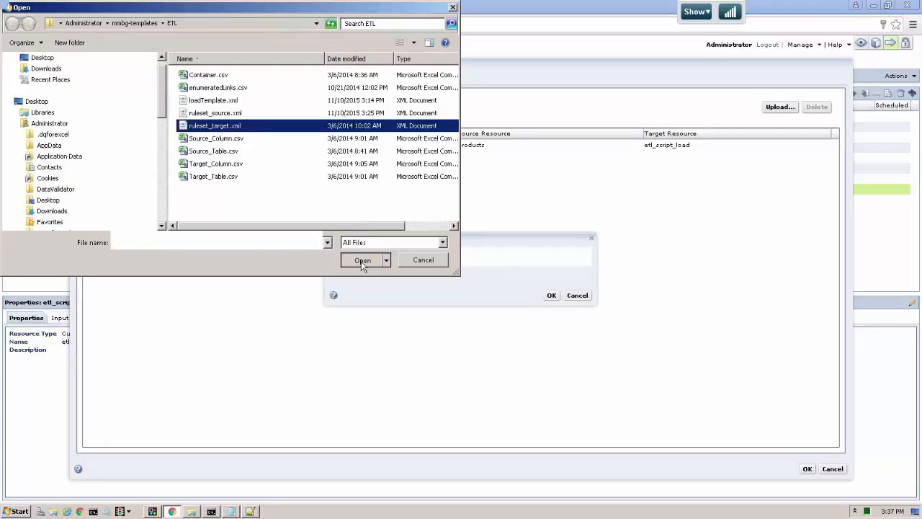
left_click(551, 295)
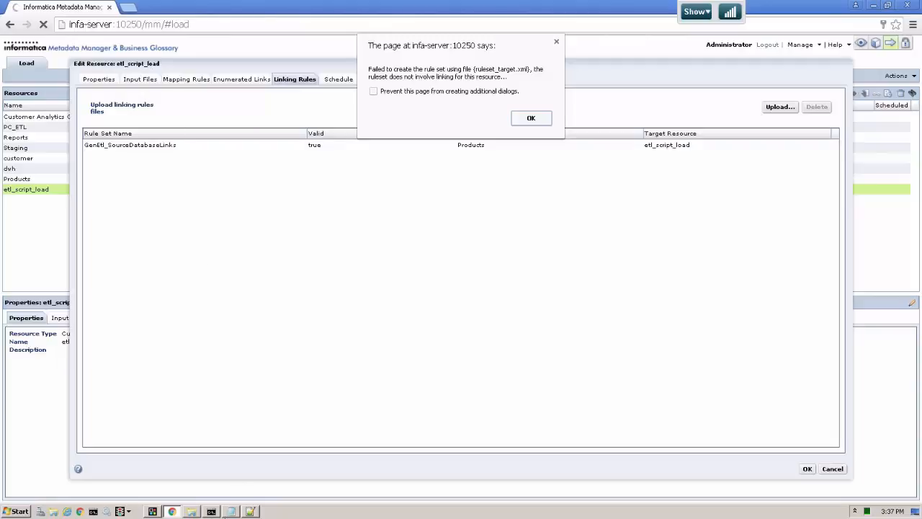
- Open ruleset_target.xml from the ETL folder in Notepad++, set its source resource name to etl_script_load, and save the file
left_click(192, 511)
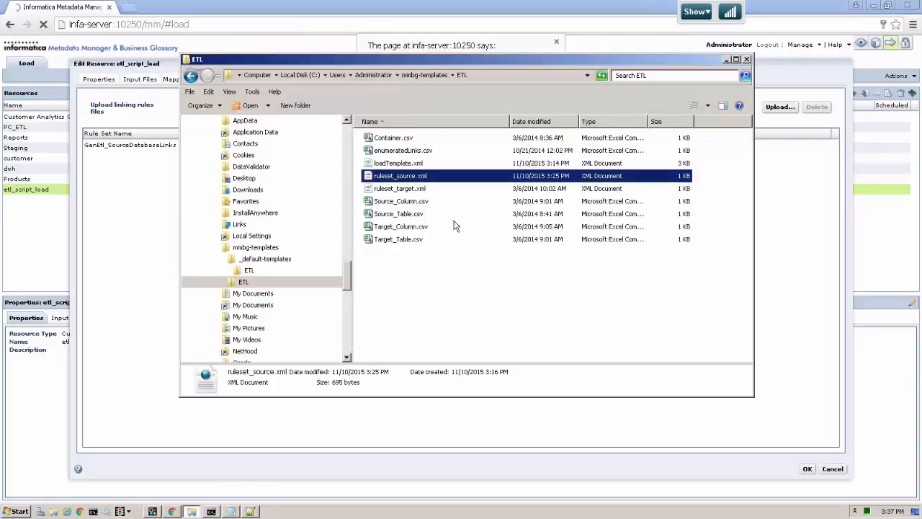
right_click(389, 190)
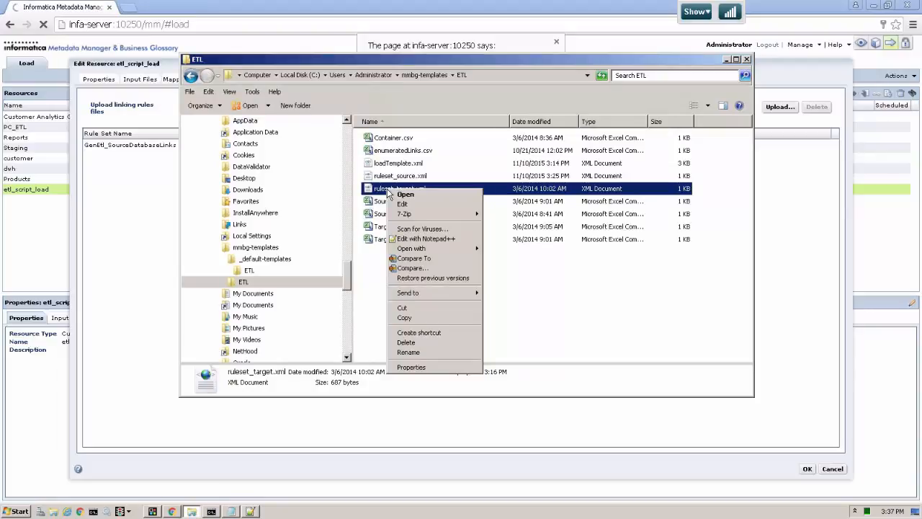
left_click(408, 238)
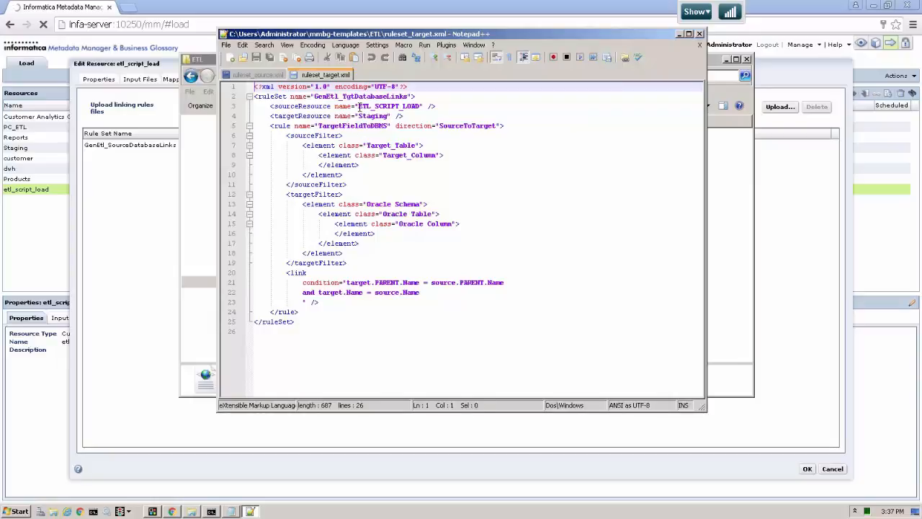
left_click_drag(358, 106, 420, 106)
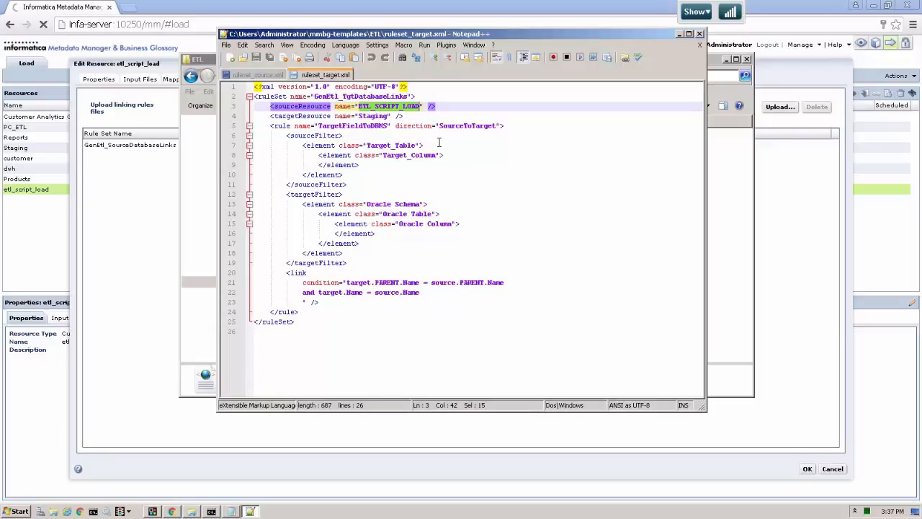
type("etl_sc")
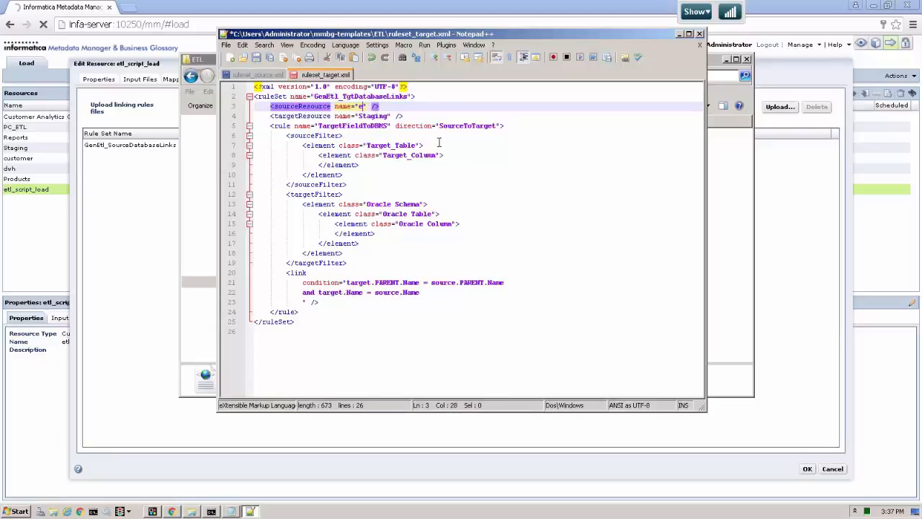
type("ript_load")
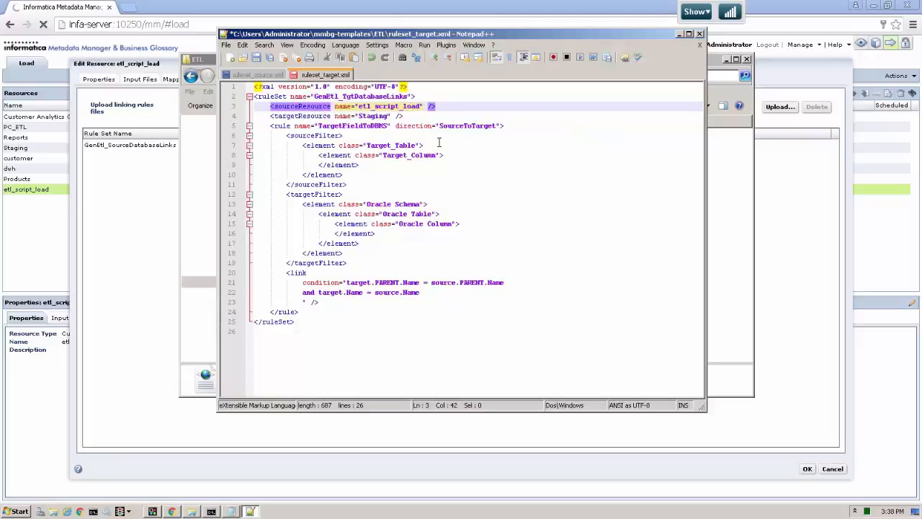
left_click(255, 58)
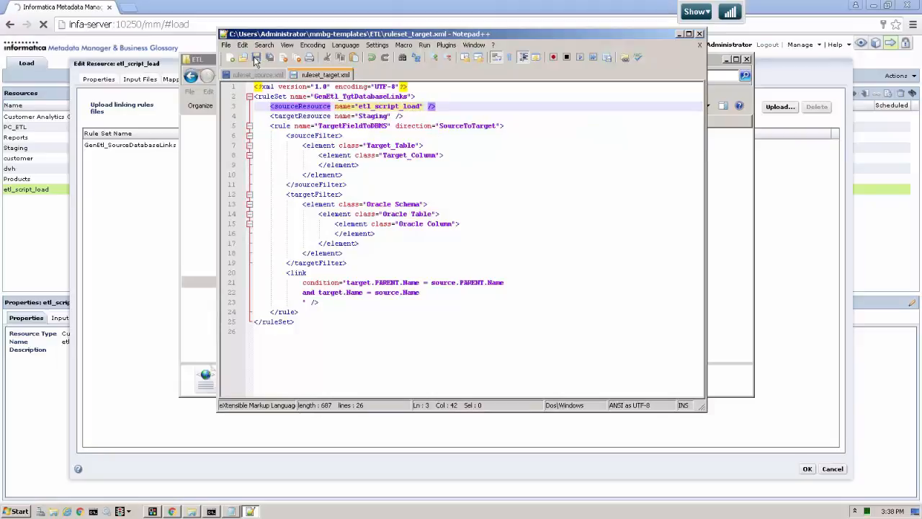
- Return to Metadata Manager, dismiss the error message, upload the corrected ruleset_target.xml as linking rules, and save the resource
left_click(149, 206)
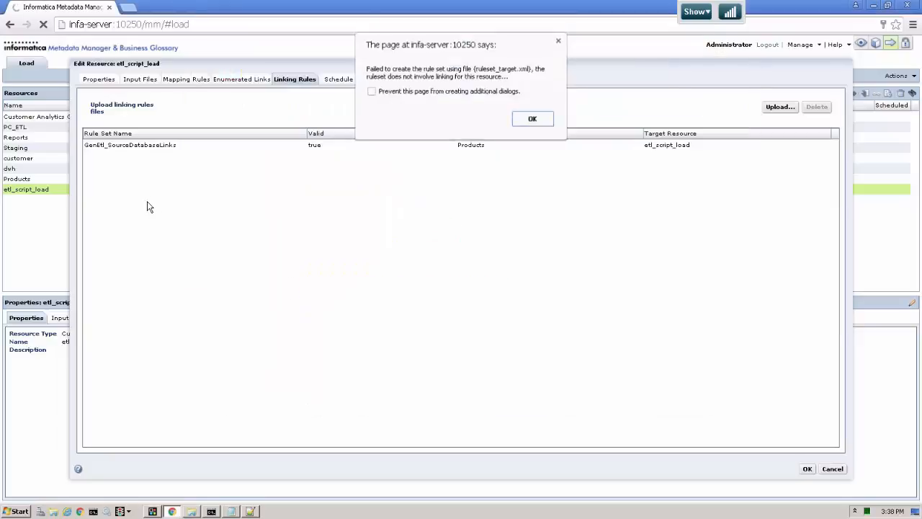
left_click(531, 118)
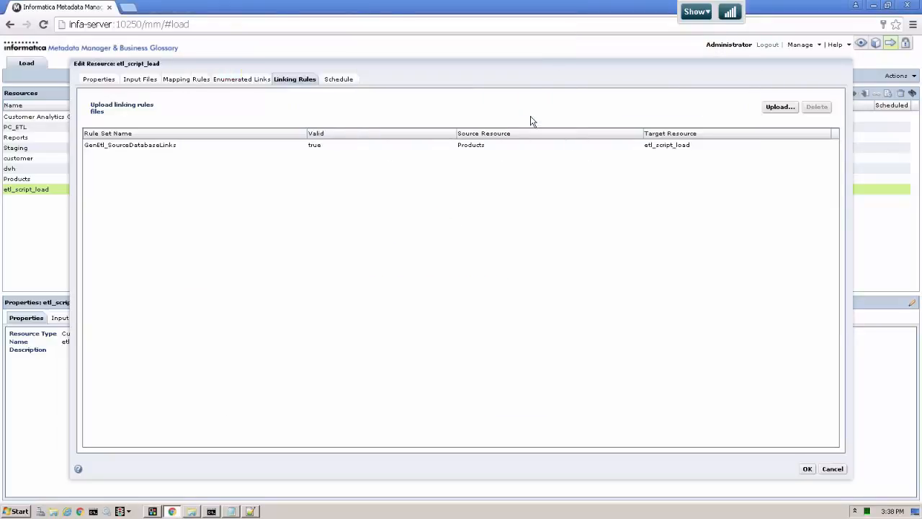
left_click(777, 110)
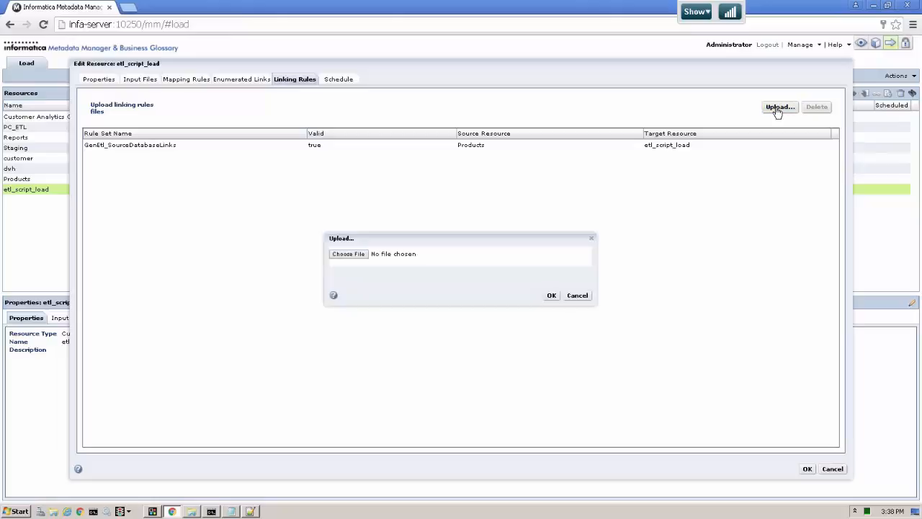
left_click(352, 258)
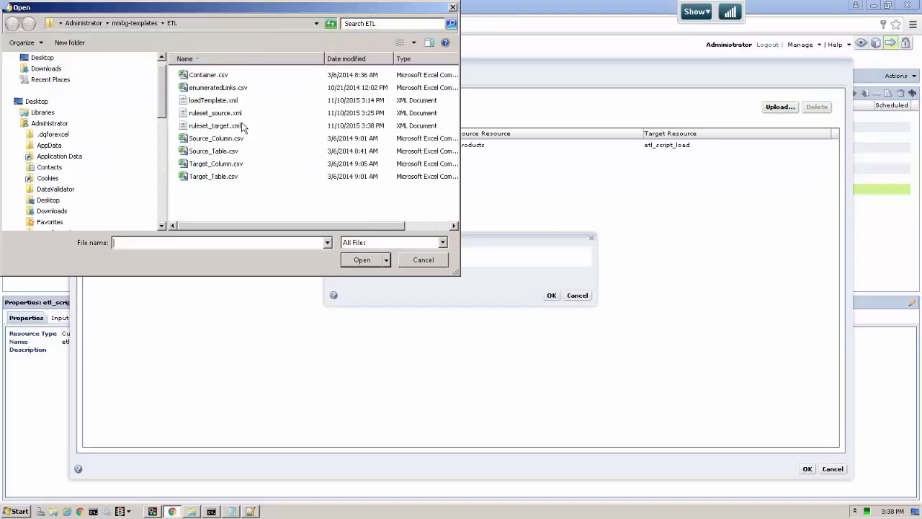
left_click(220, 127)
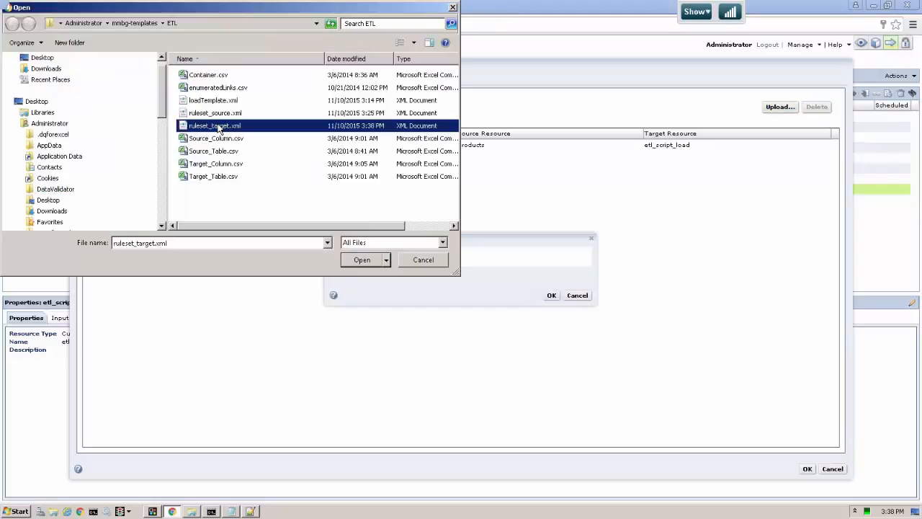
left_click(360, 260)
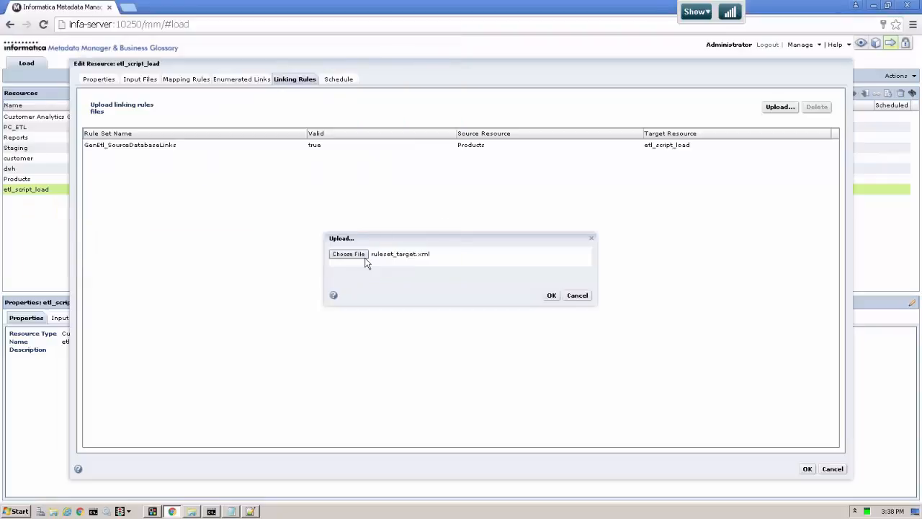
left_click(551, 296)
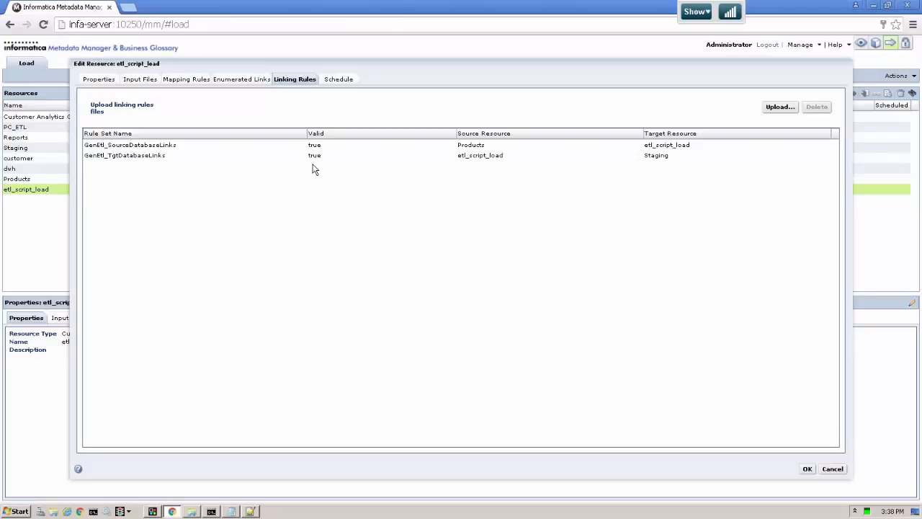
left_click(808, 469)
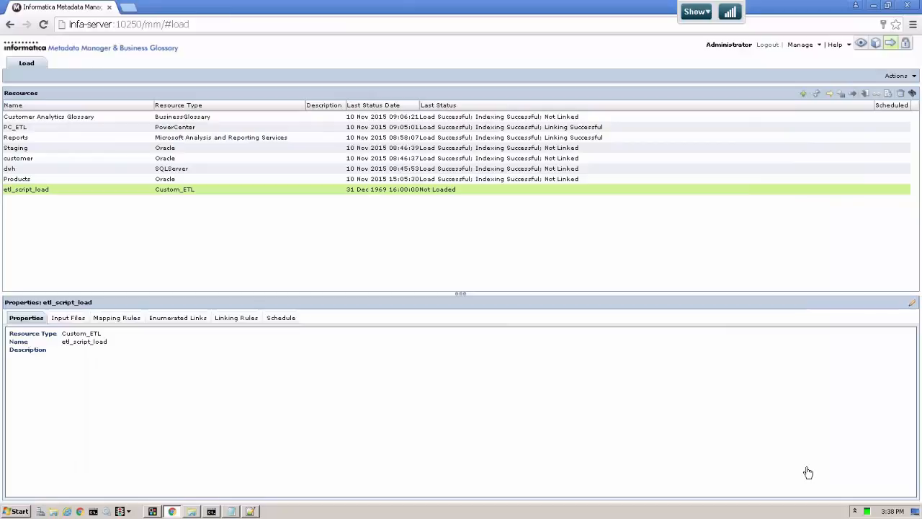
- Start the load of the etl_script_load resource and open its load details log
right_click(79, 195)
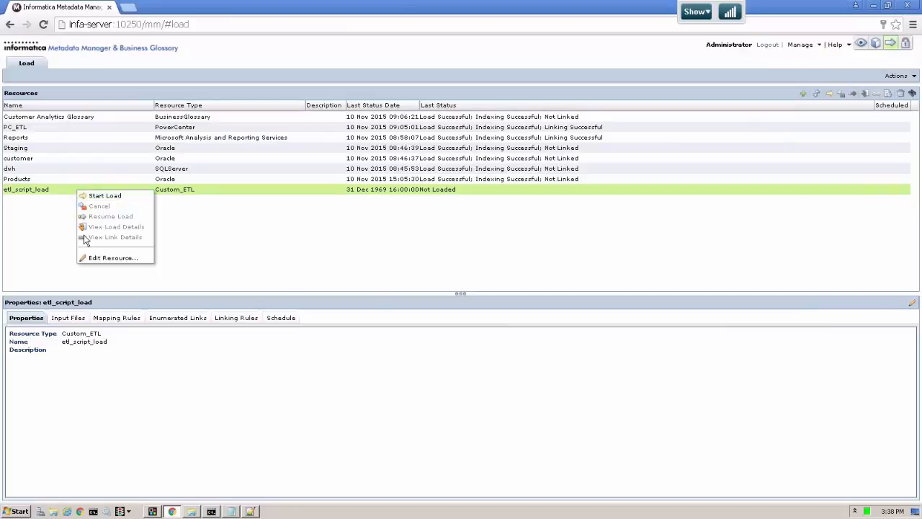
left_click(94, 198)
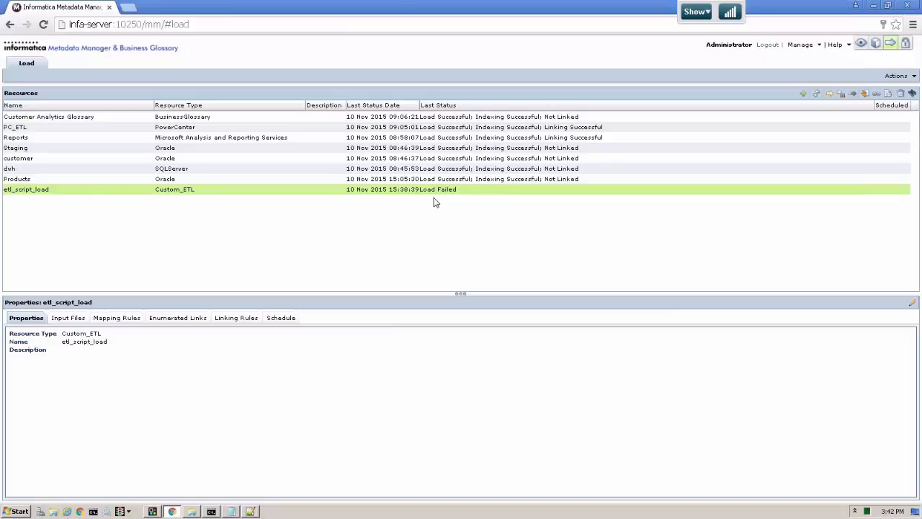
right_click(85, 193)
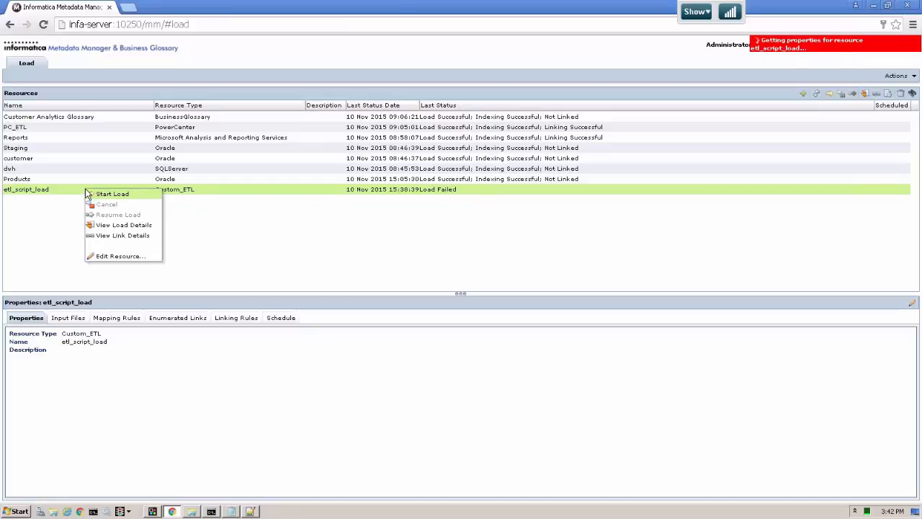
left_click(109, 225)
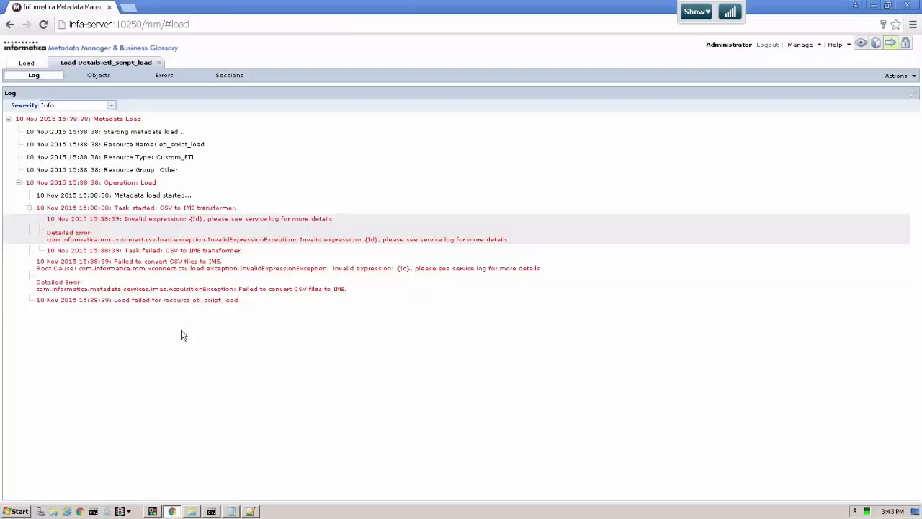
- Open loadTemplate.xml from the ETL folder in Notepad++ and set the Container class's id to name
left_click(191, 511)
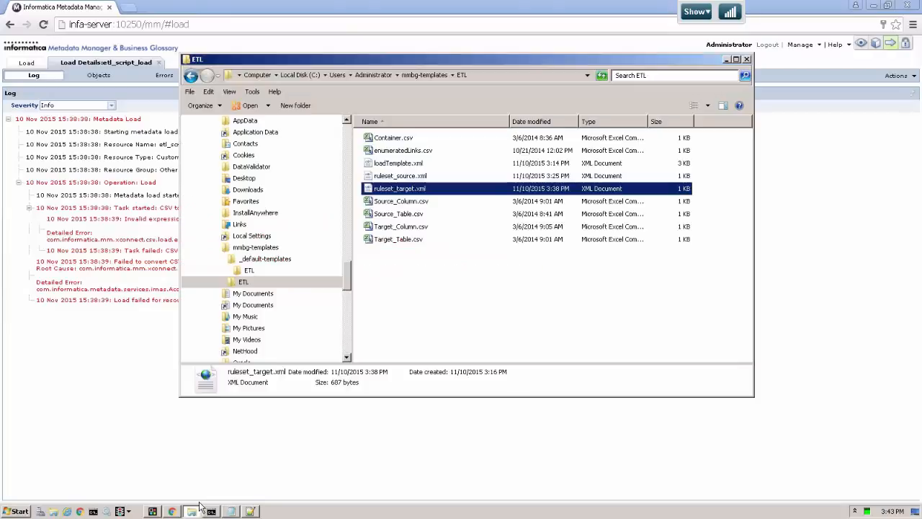
right_click(393, 166)
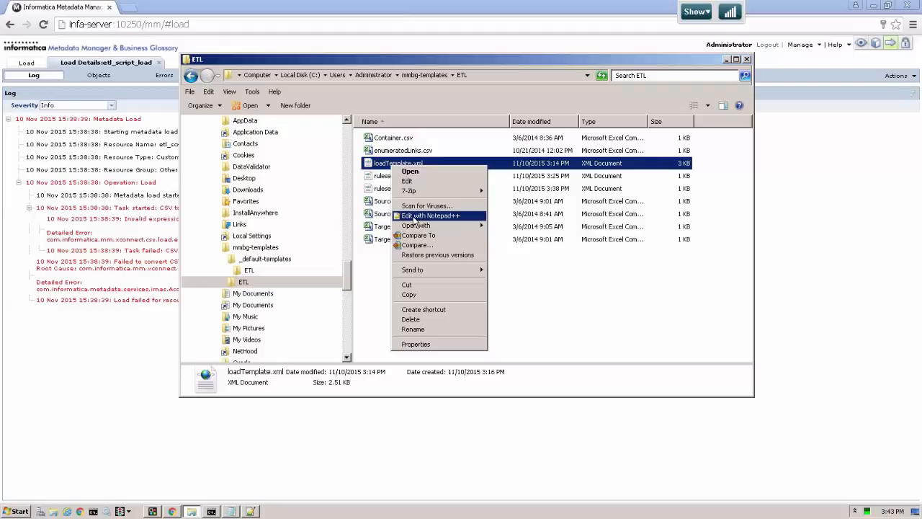
left_click(415, 216)
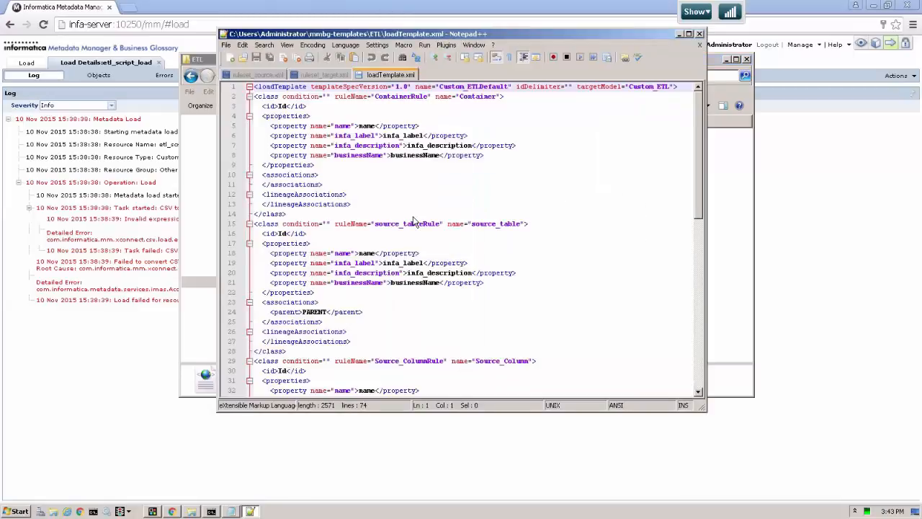
double_click(281, 106)
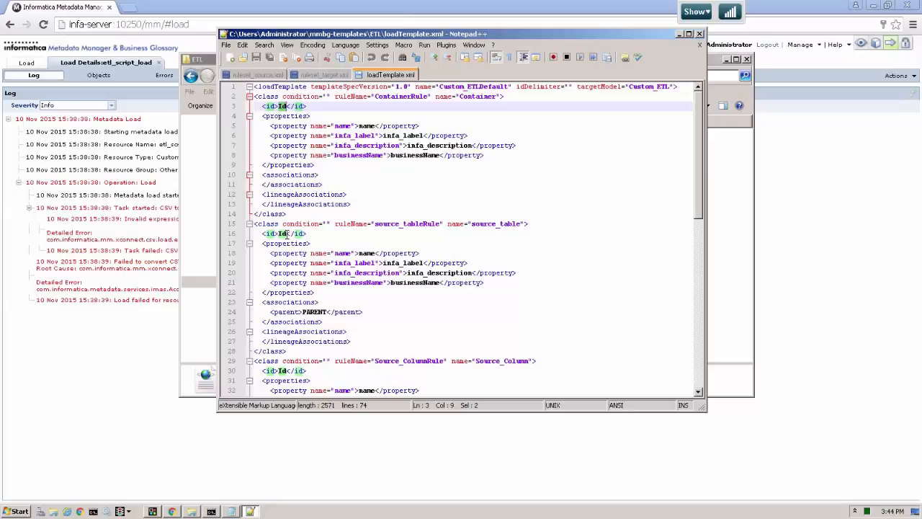
left_click(280, 105)
double_click(280, 106)
type("name")
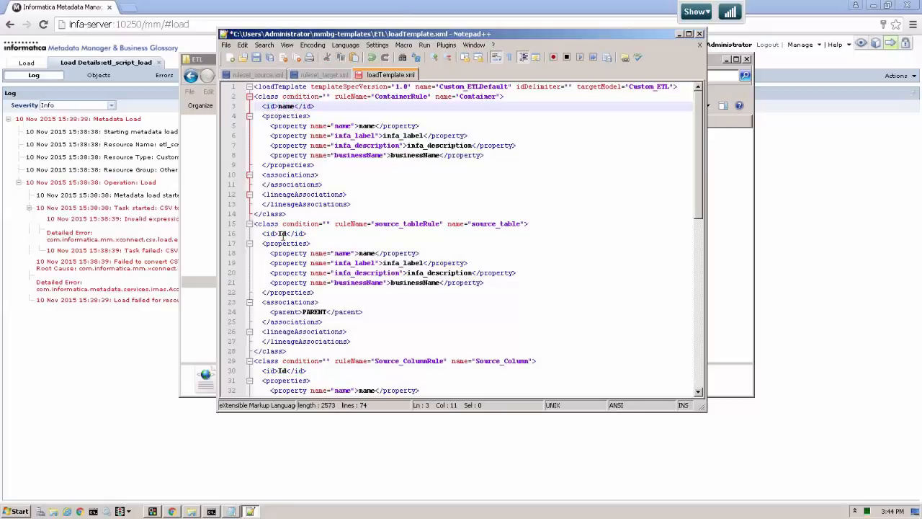
- Set the id of the source_table class in loadTemplate.xml to PARENT + '!' + name
left_click_drag(278, 234, 287, 233)
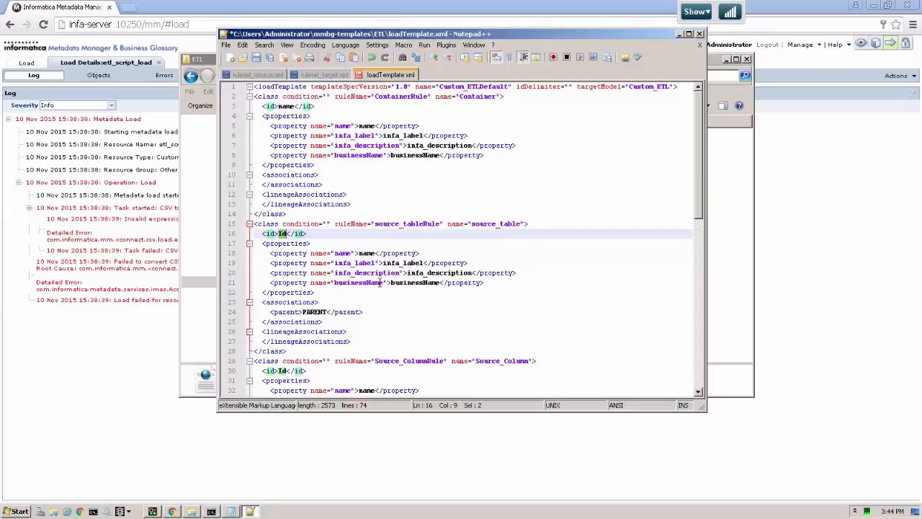
type("PARENT")
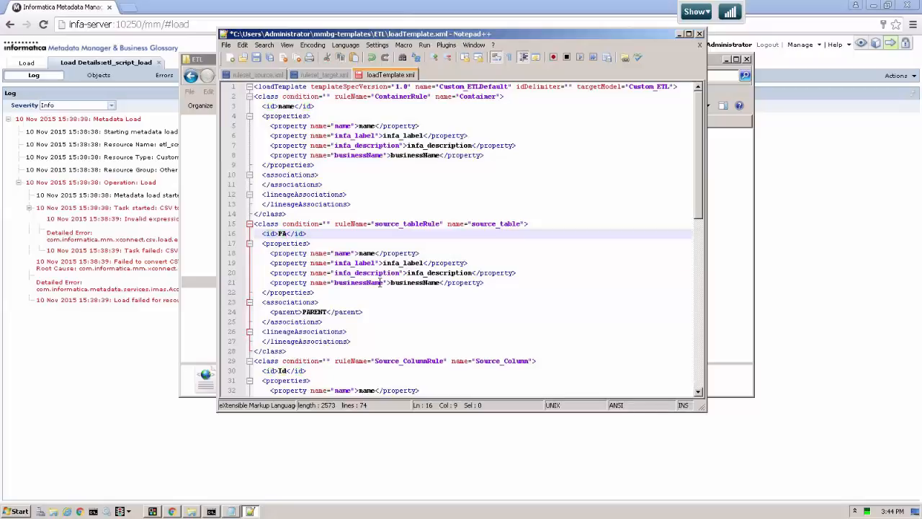
type(" + '!' + name")
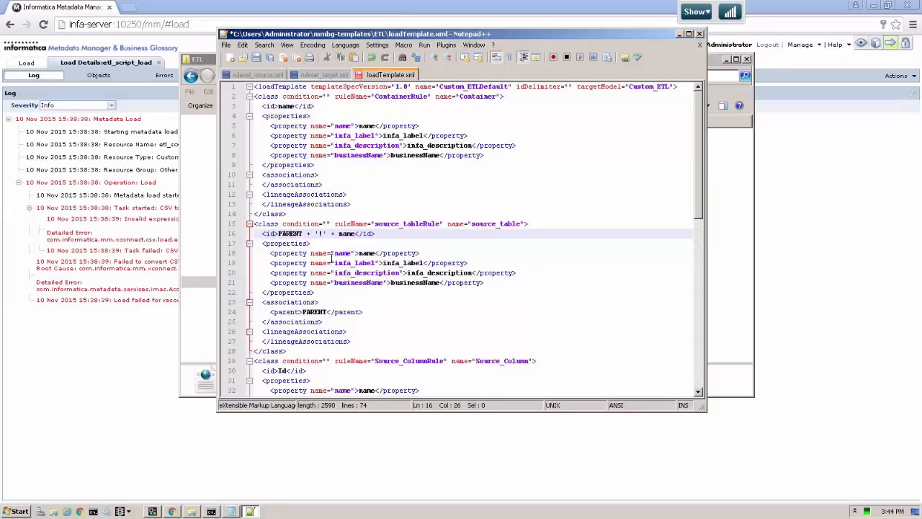
- Copy the source_table id expression PARENT + '!' + name and paste it over the Source_Column class's id
left_click_drag(279, 234, 356, 234)
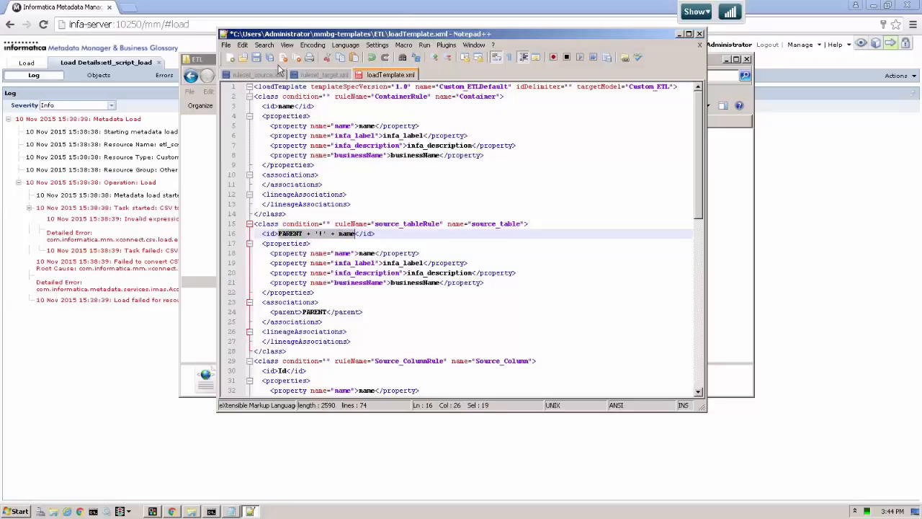
left_click(243, 45)
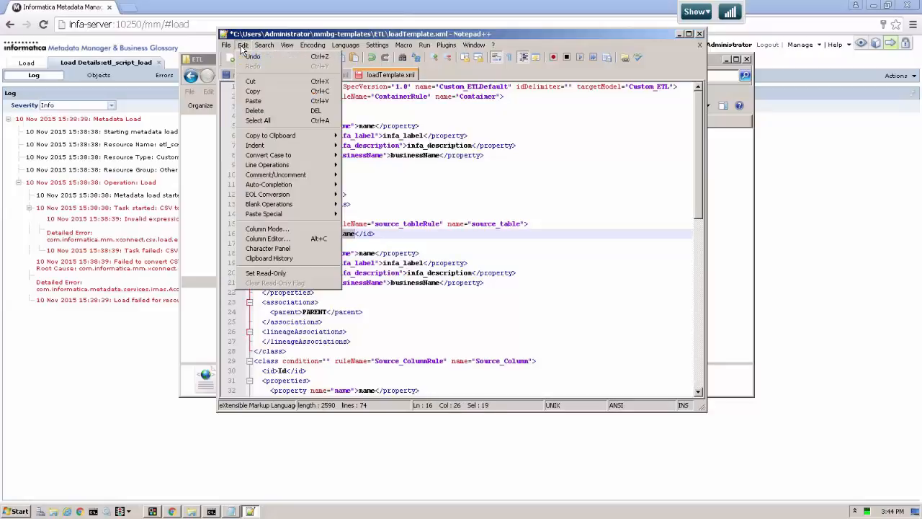
left_click(254, 91)
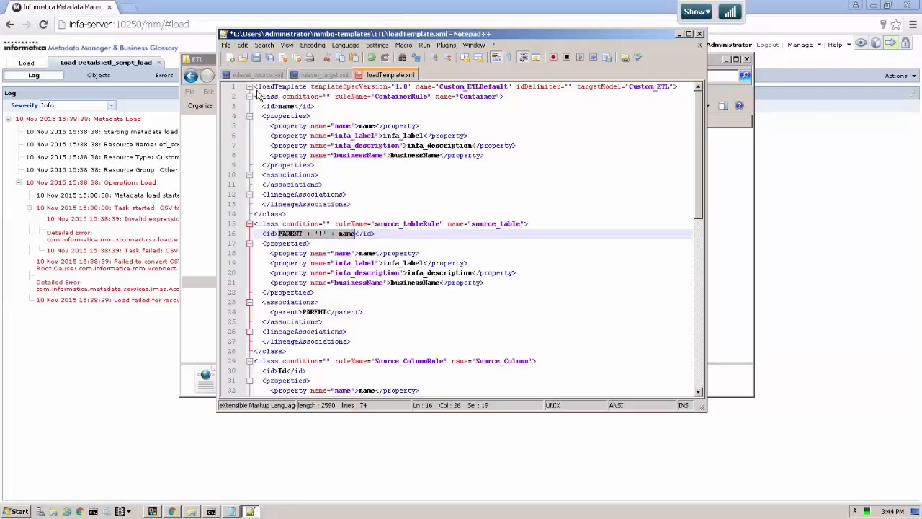
double_click(281, 370)
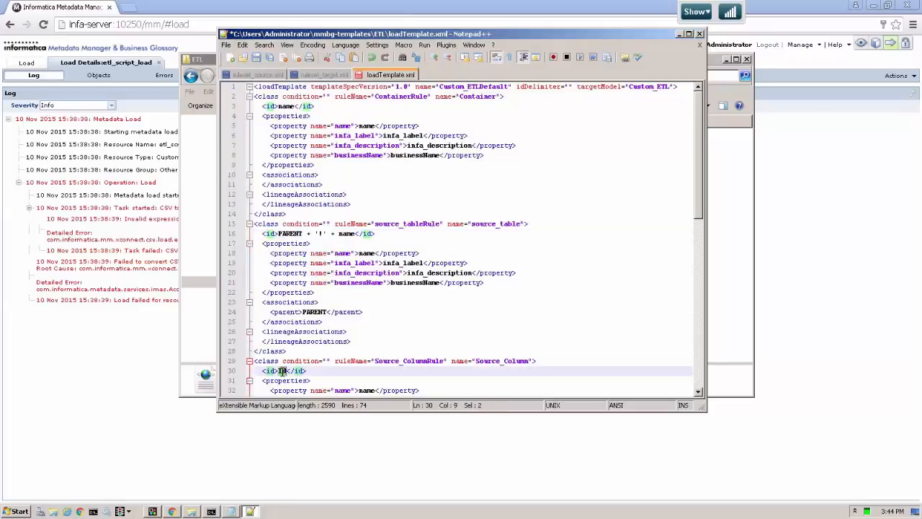
left_click(242, 46)
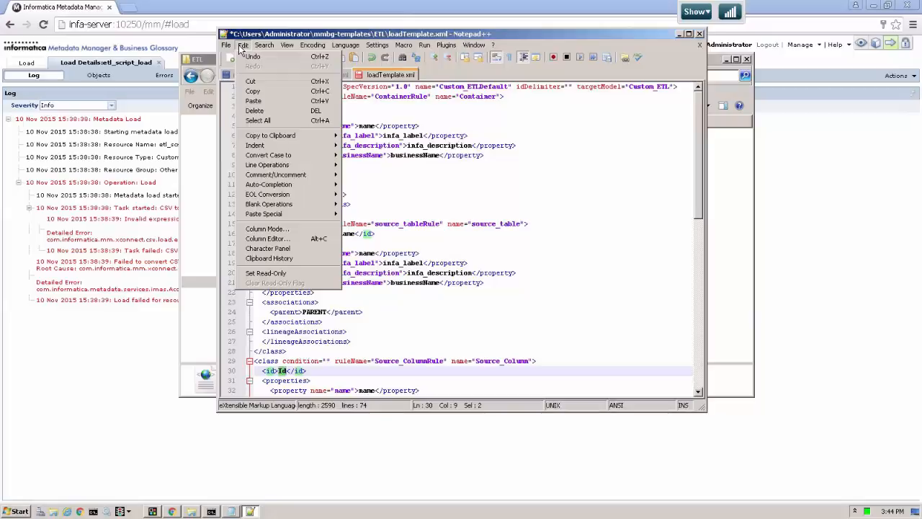
left_click(253, 101)
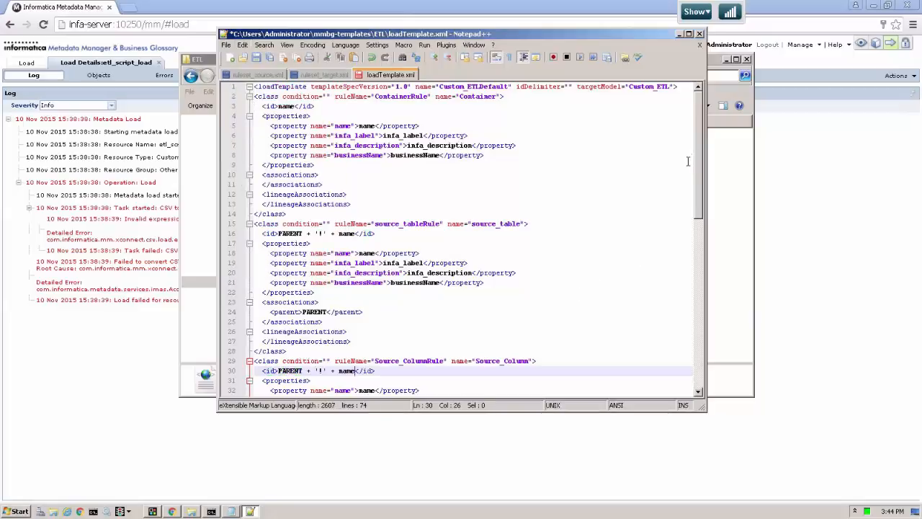
- Replace the Target_Table class's id with the copied expression PARENT + '!' + name
left_click_drag(700, 172, 687, 276)
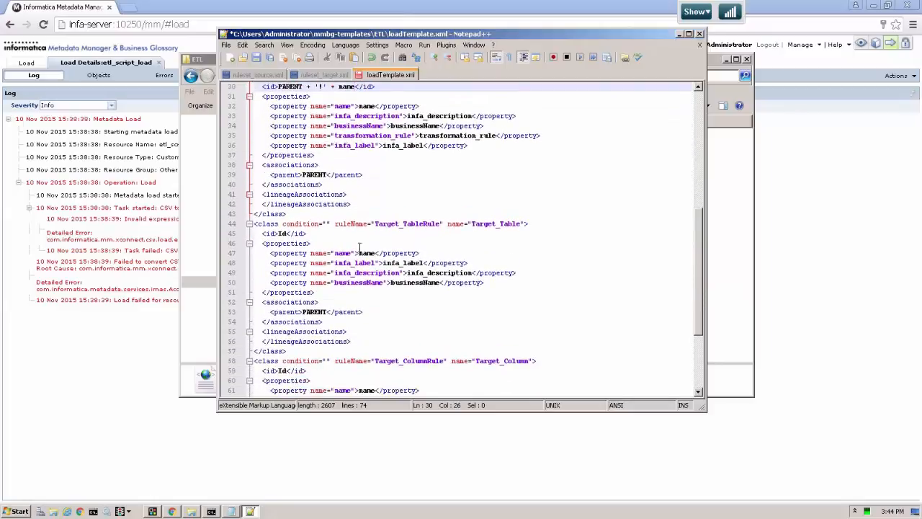
double_click(281, 233)
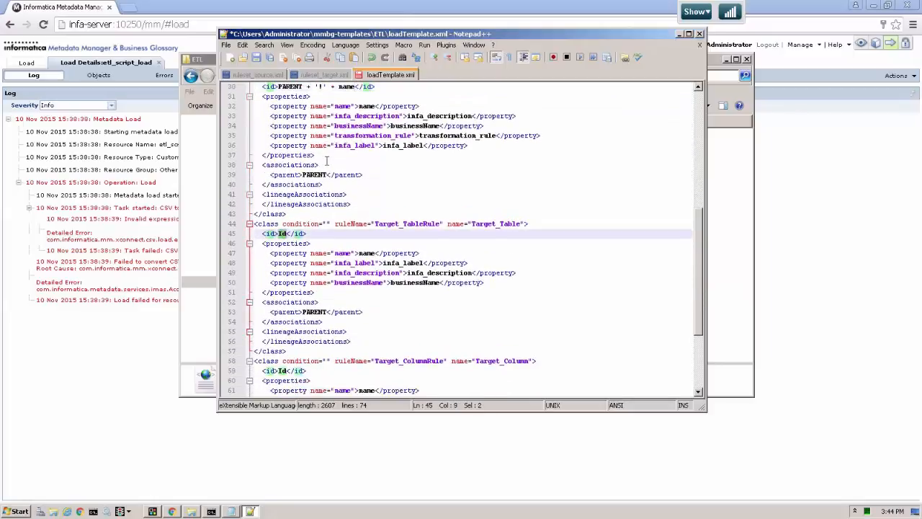
left_click(242, 46)
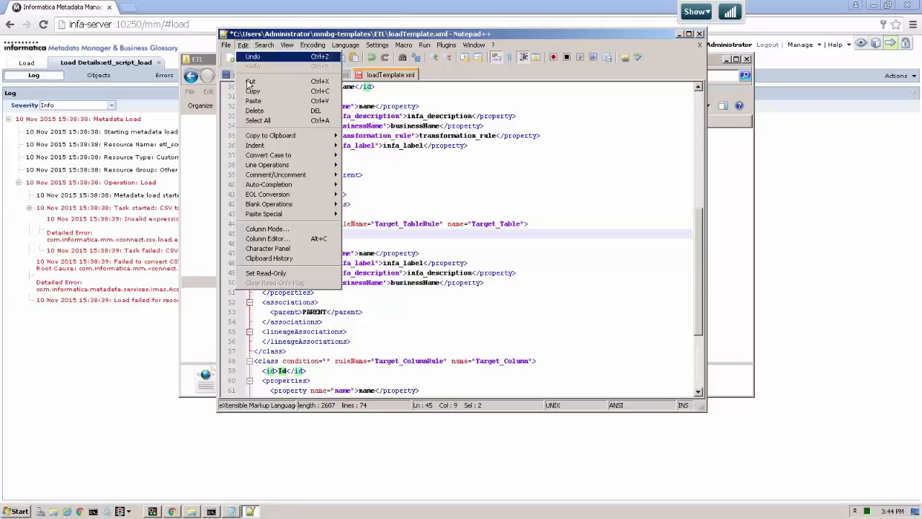
left_click(252, 104)
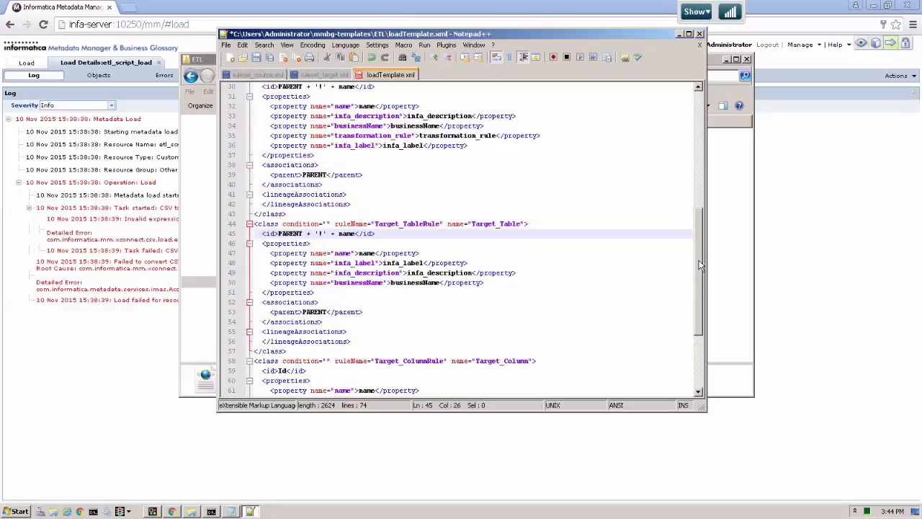
- Replace the Target_Column class's id with PARENT + '!' + name and save loadTemplate.xml
left_click_drag(698, 265, 703, 354)
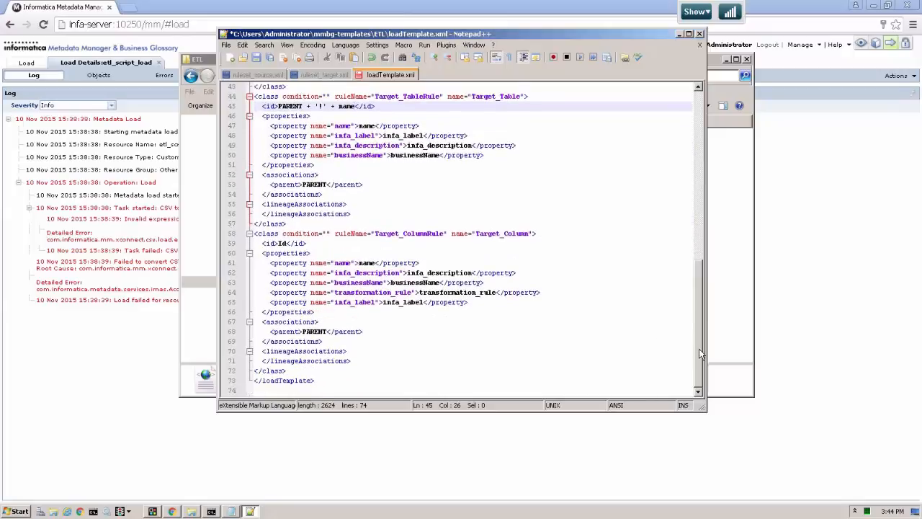
double_click(282, 243)
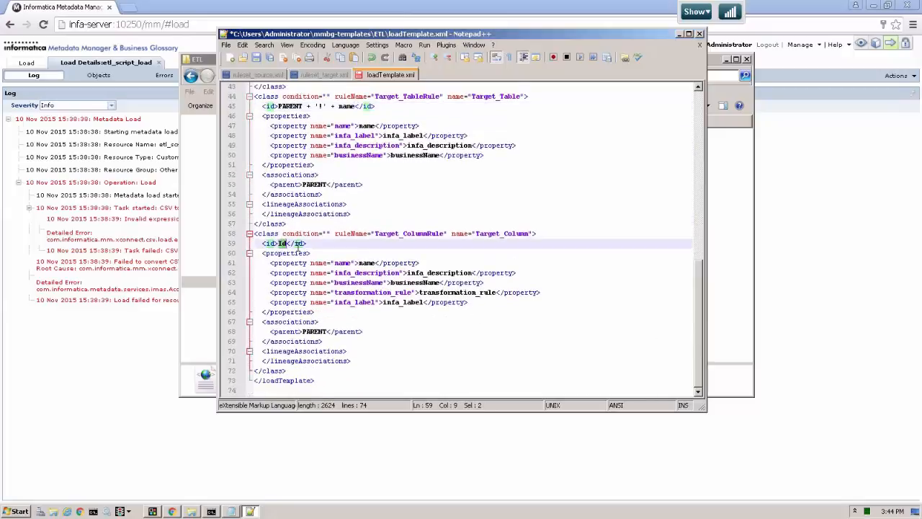
left_click(243, 47)
left_click(252, 106)
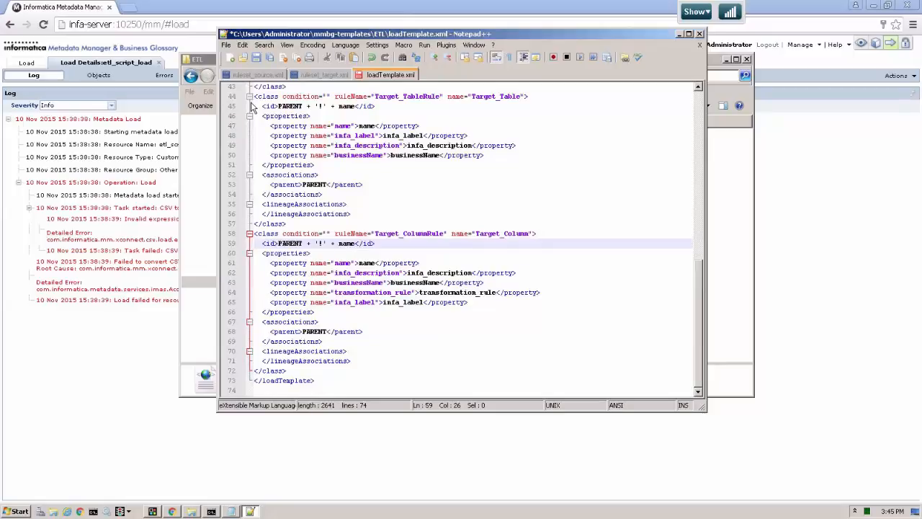
left_click(256, 57)
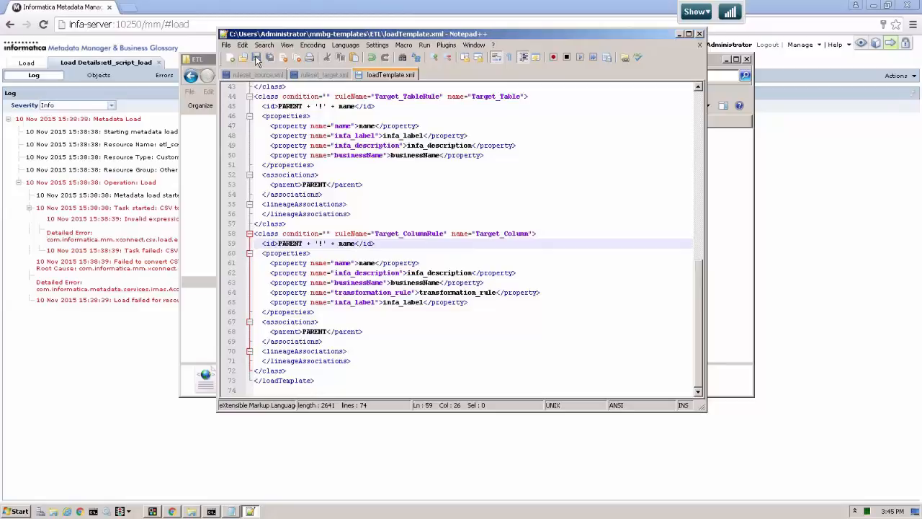
- Return to Metadata Manager, close the old load details, start the etl_script_load load again, and view its new load details
left_click(118, 69)
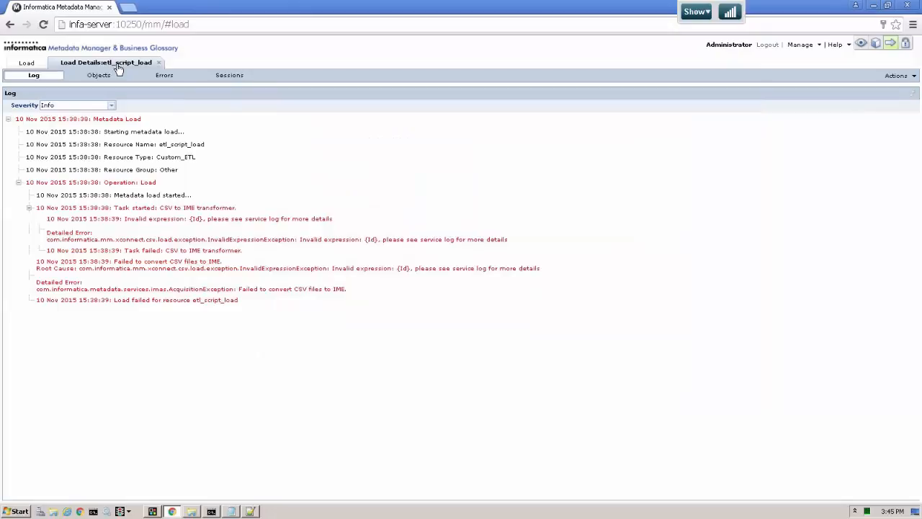
left_click(159, 64)
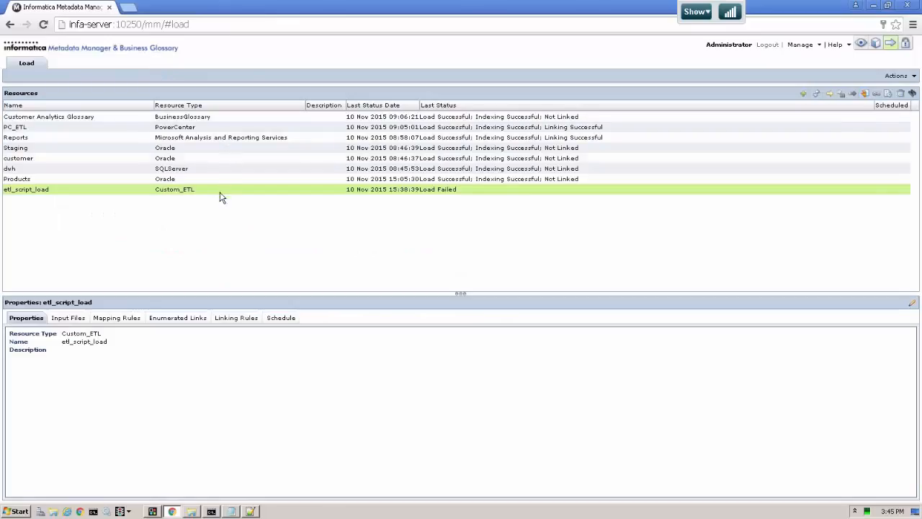
right_click(83, 190)
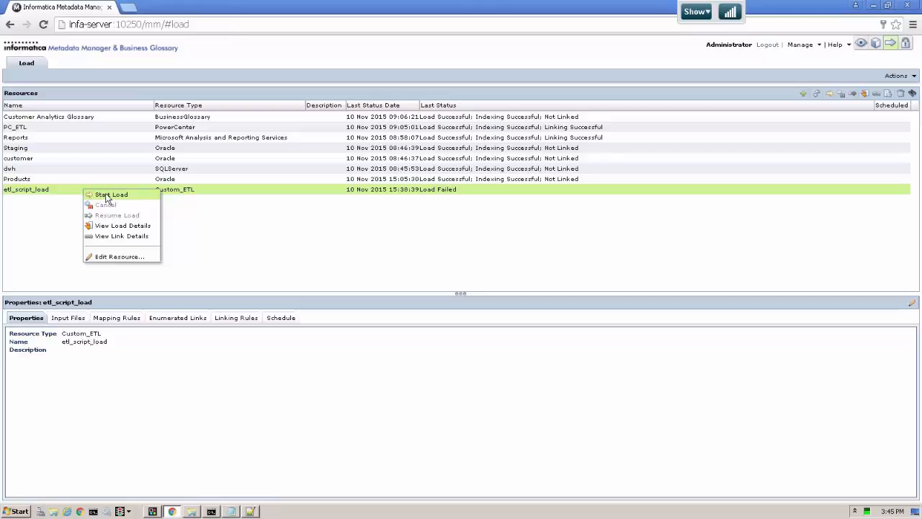
left_click(108, 196)
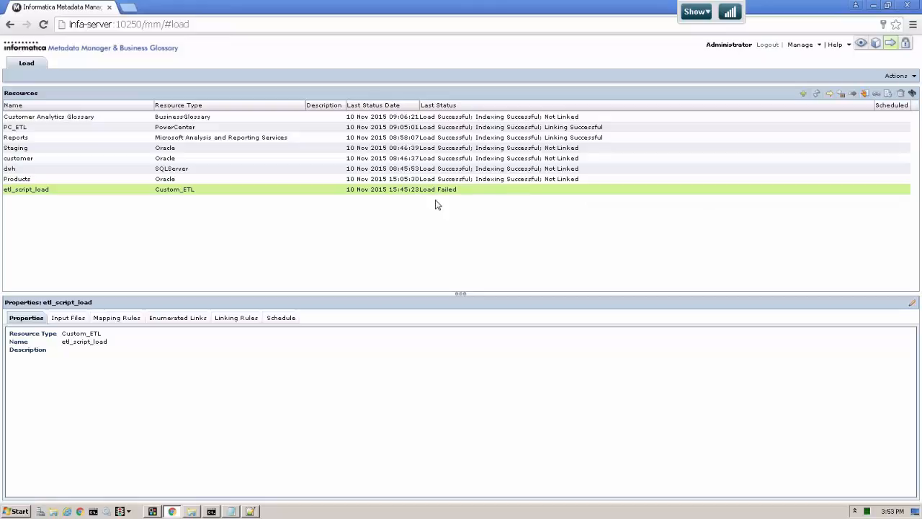
right_click(86, 196)
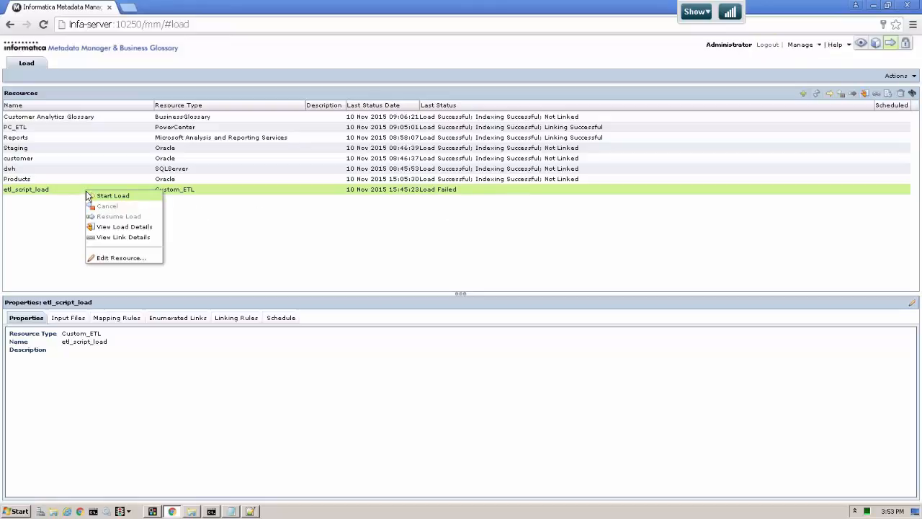
left_click(103, 227)
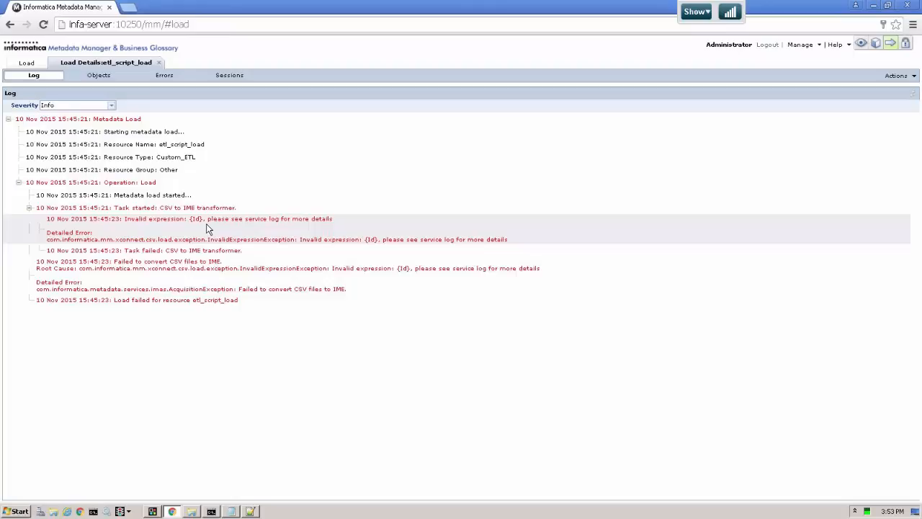
- Switch to mmcmd-commands.txt in Notepad and copy the entire mmcmd UpdateLoadTemplate command line for loadTemplate.xml
left_click(232, 510)
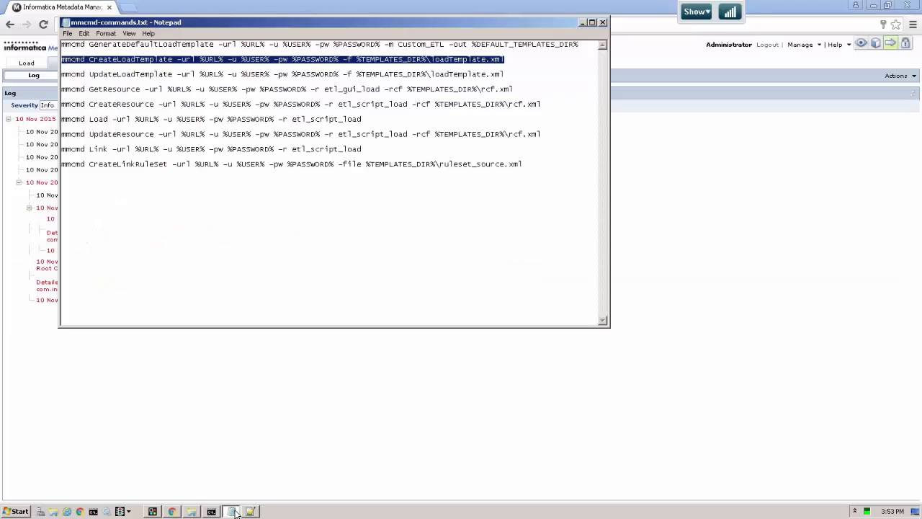
double_click(102, 74)
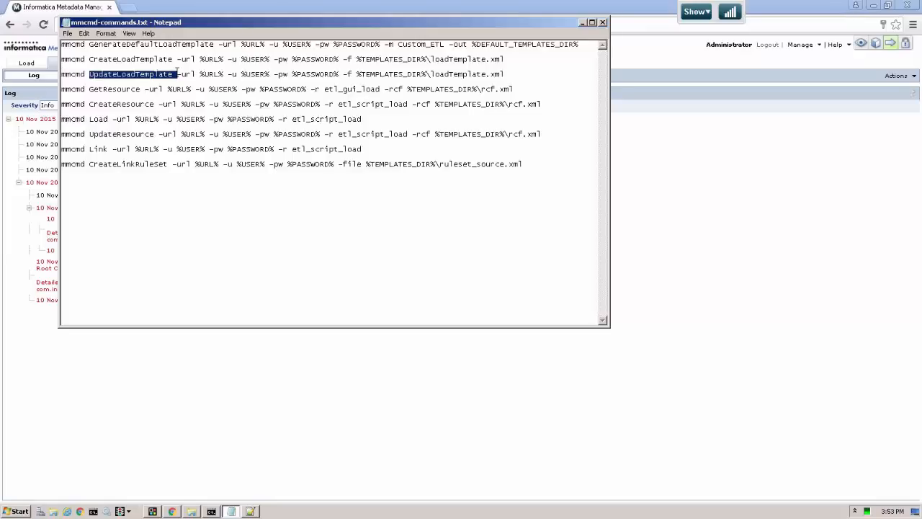
left_click(220, 74)
left_click_drag(64, 74, 507, 74)
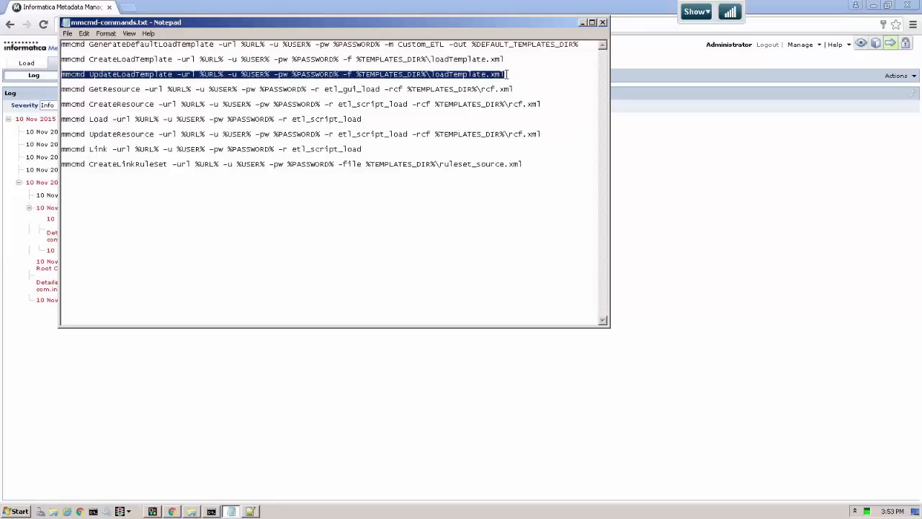
left_click(85, 35)
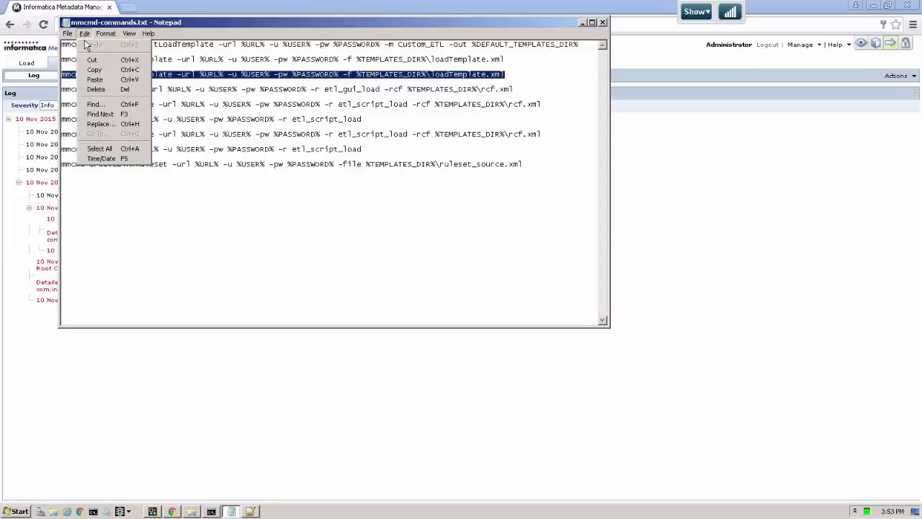
left_click(92, 69)
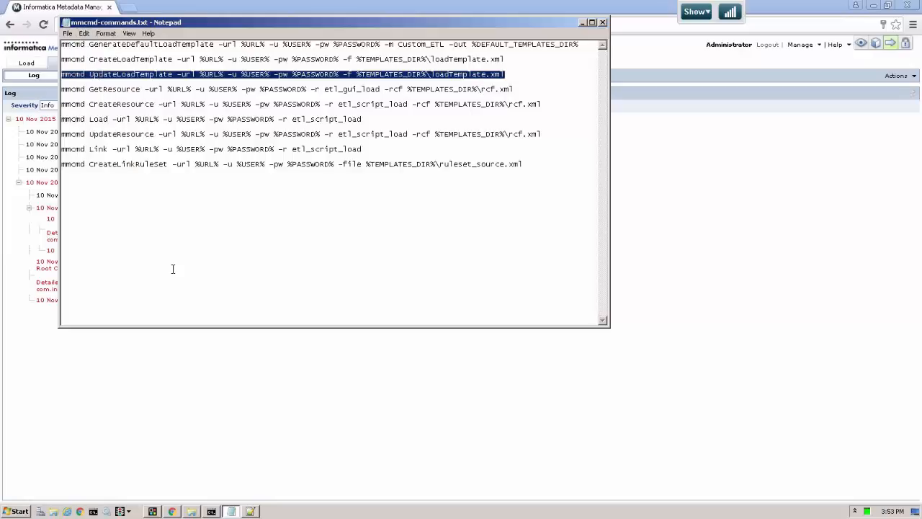
- Switch to the Command Prompt and run the copied mmcmd UpdateLoadTemplate command for loadTemplate.xml
left_click(212, 511)
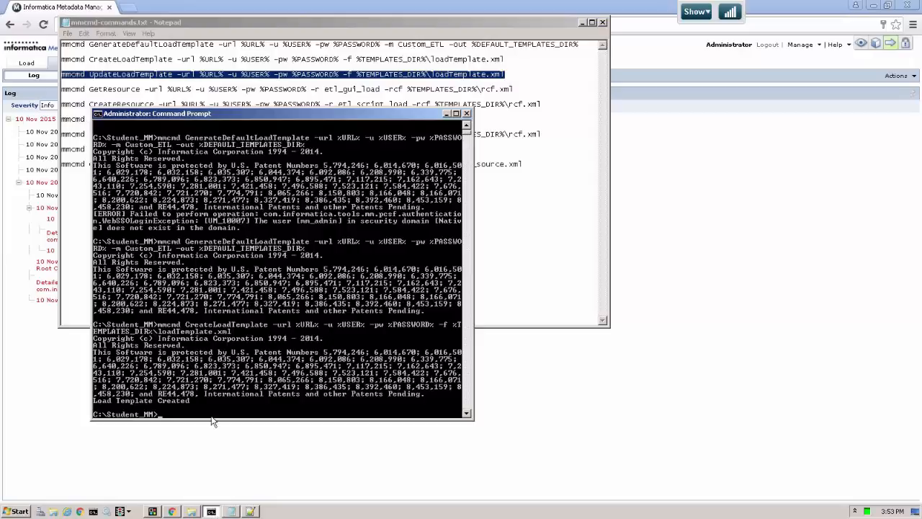
right_click(265, 365)
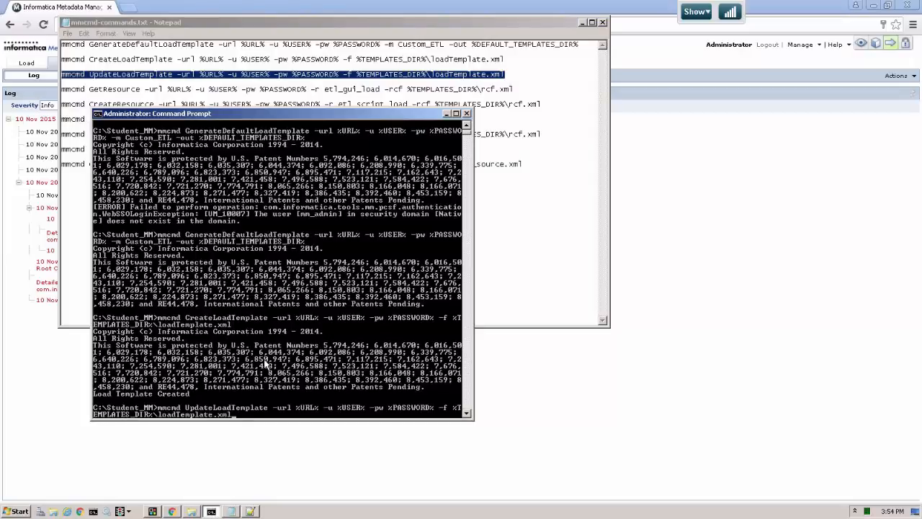
key("Return")
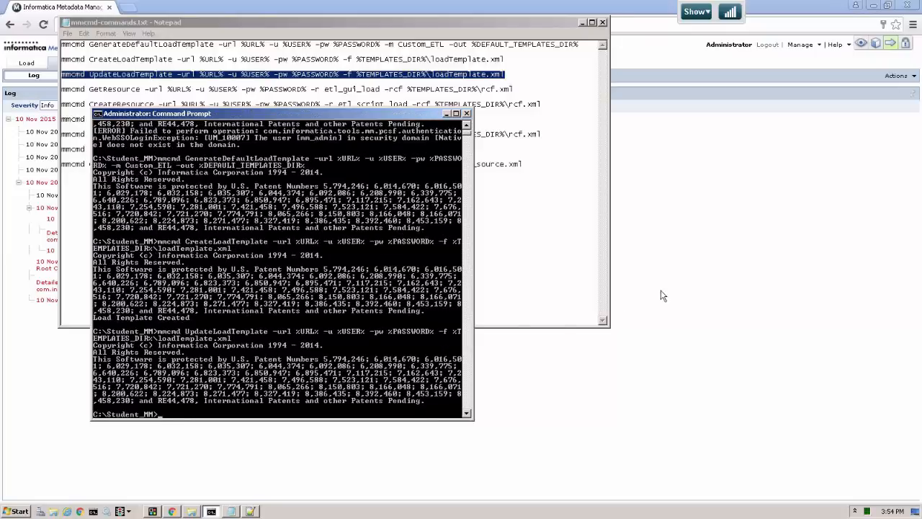
- Return to Metadata Manager, close the etl_script_load load details, and start loading that resource again
left_click(698, 101)
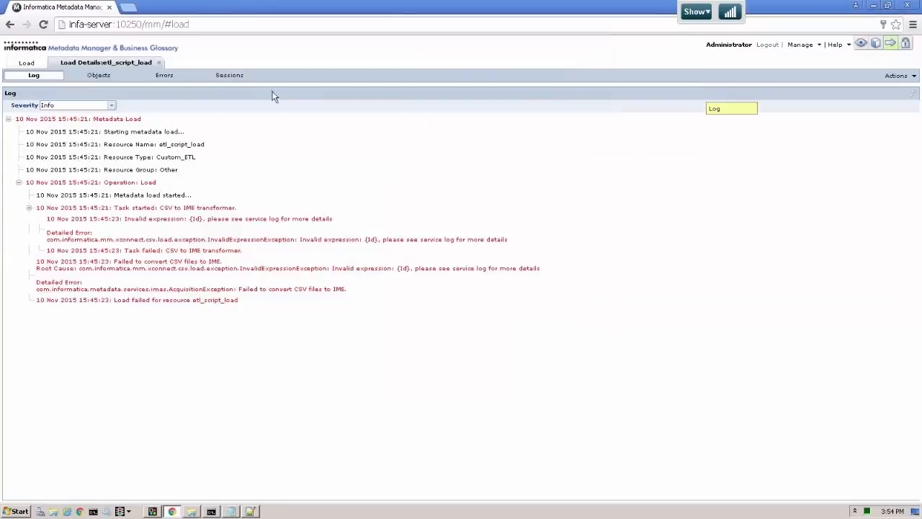
left_click(160, 65)
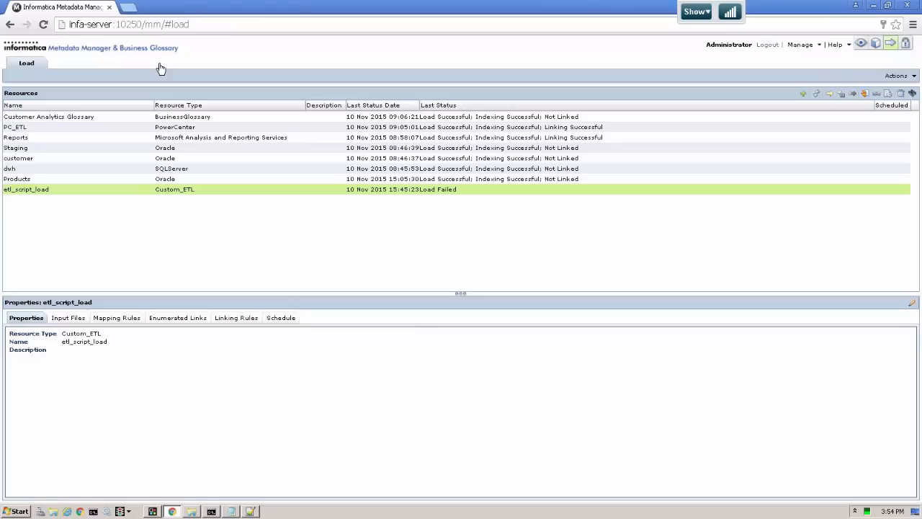
right_click(84, 195)
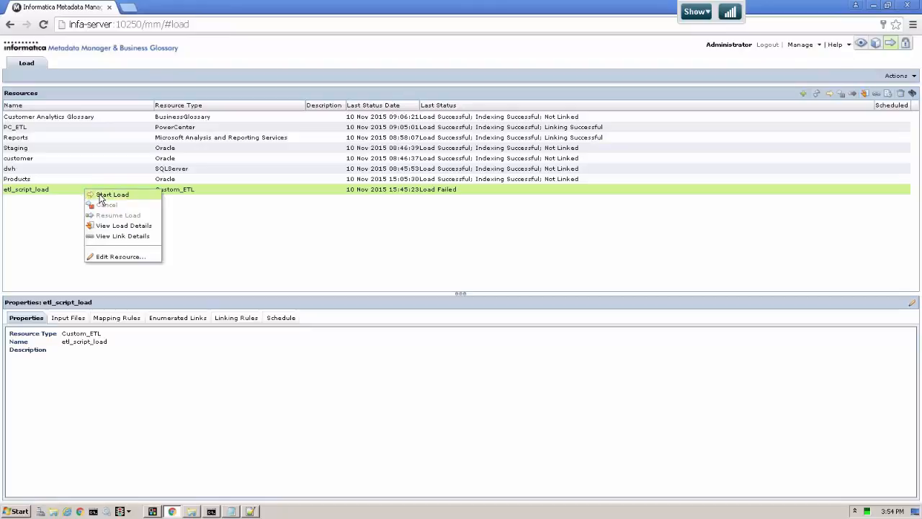
left_click(100, 195)
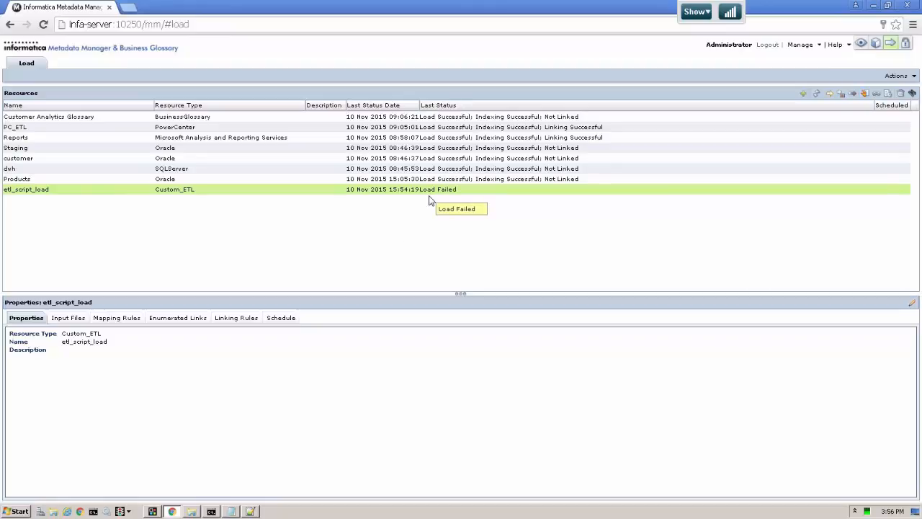
- View the load details of the etl_script_load resource
right_click(67, 190)
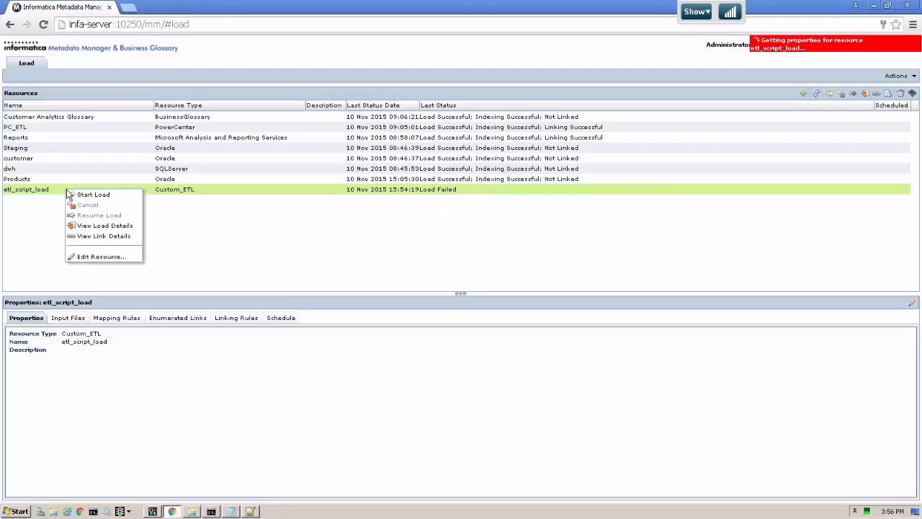
left_click(81, 226)
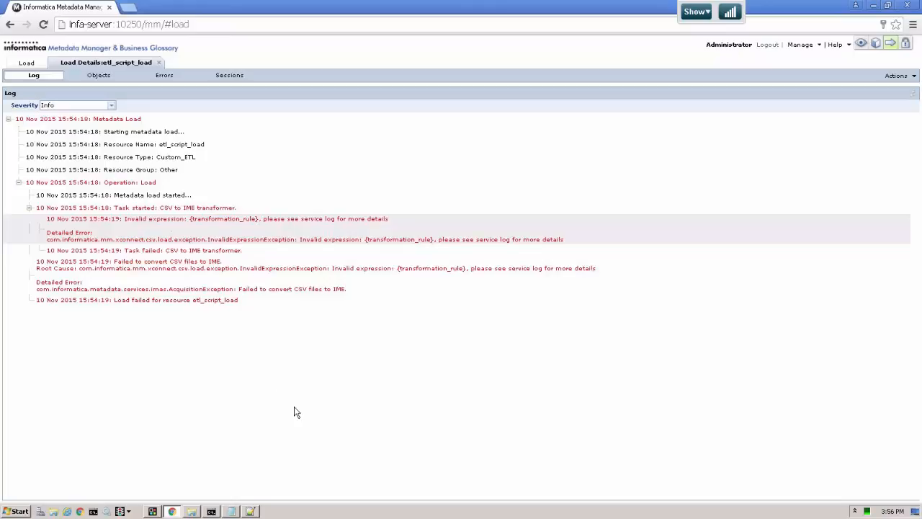
- Switch to loadTemplate.xml in Notepad++ and find transformation_rule, searching from the start of the file
left_click(251, 511)
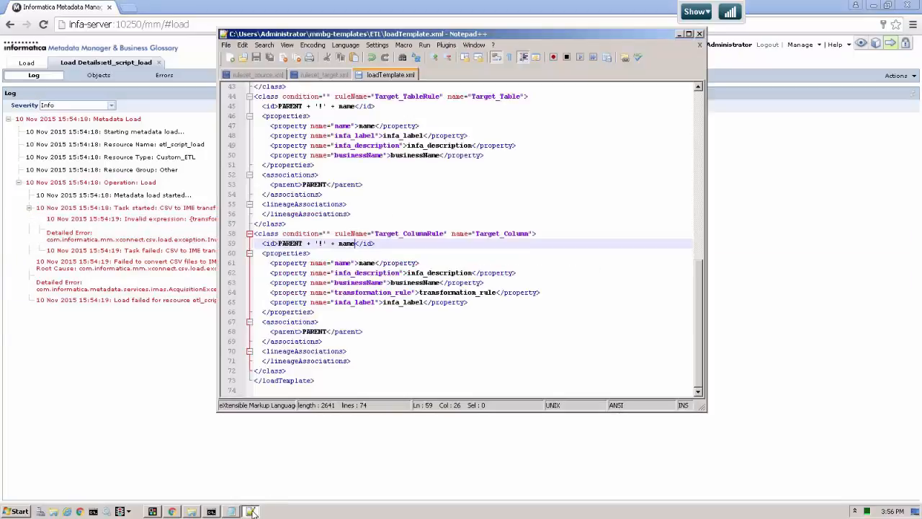
left_click_drag(698, 283, 700, 93)
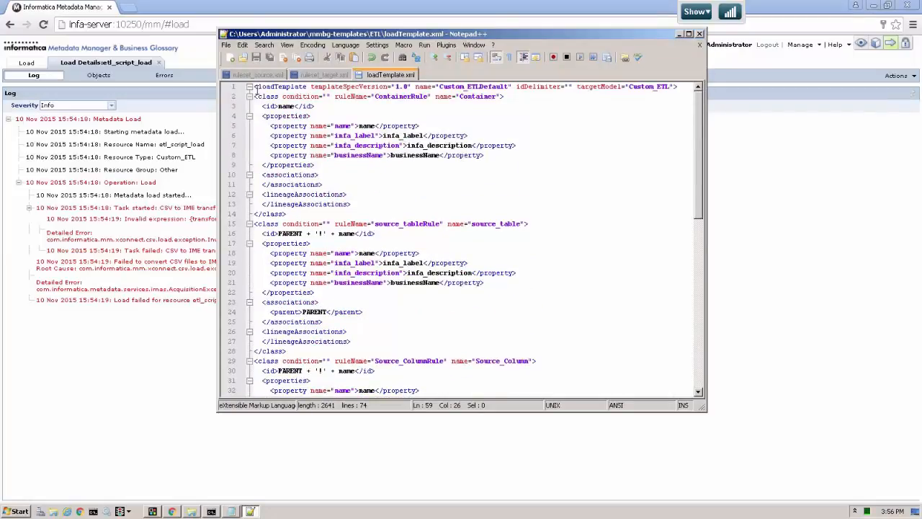
left_click(256, 86)
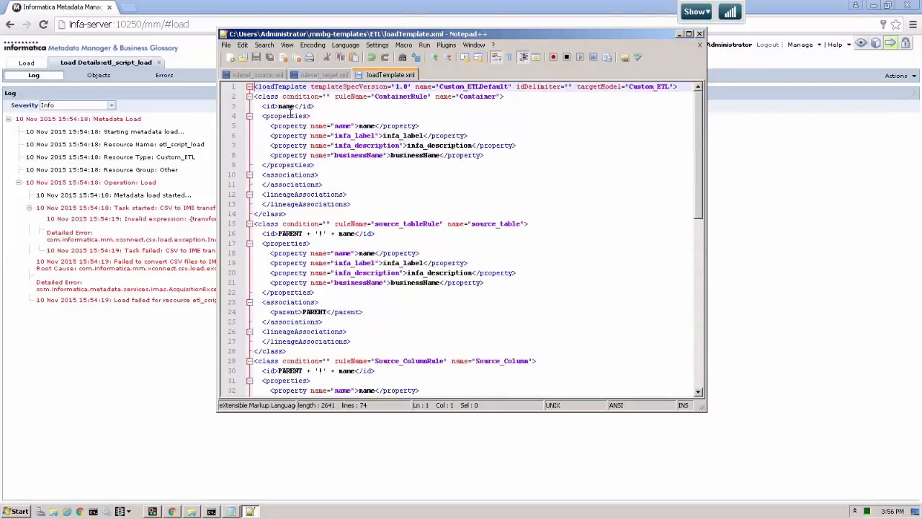
left_click(266, 45)
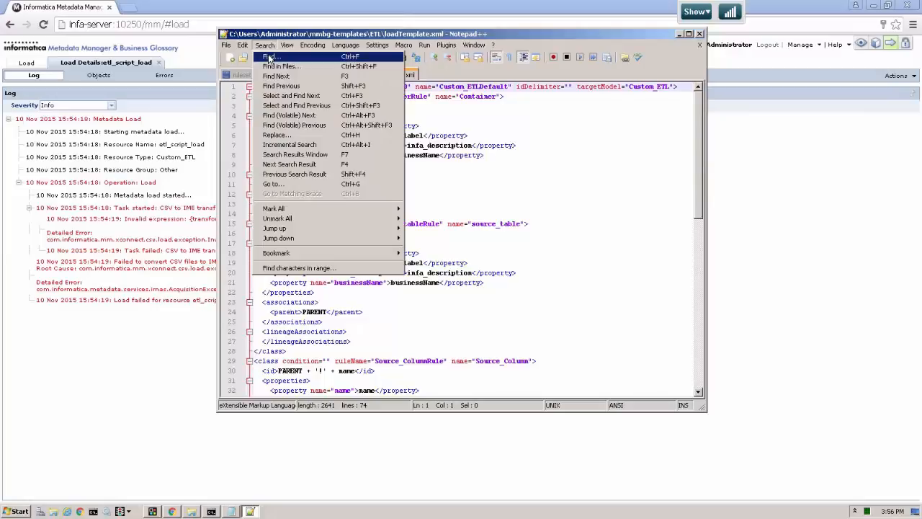
left_click(269, 59)
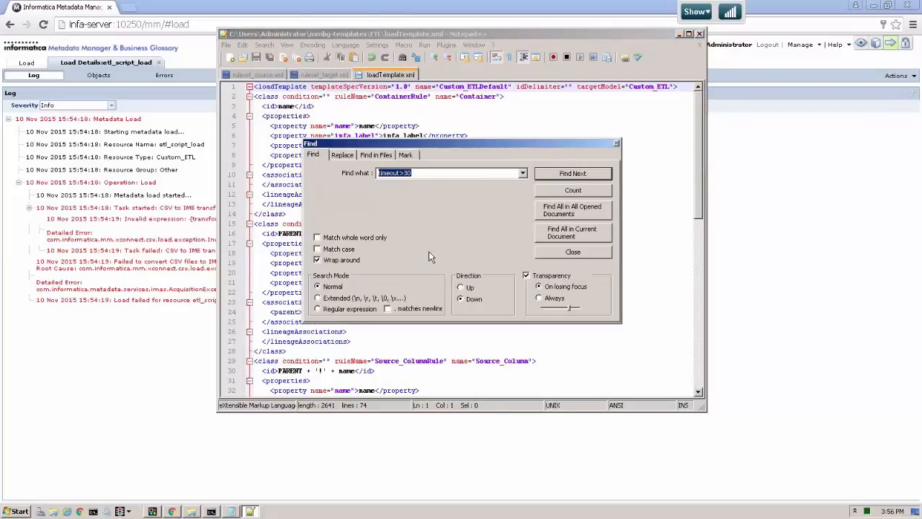
type("transformation_rule")
left_click(572, 175)
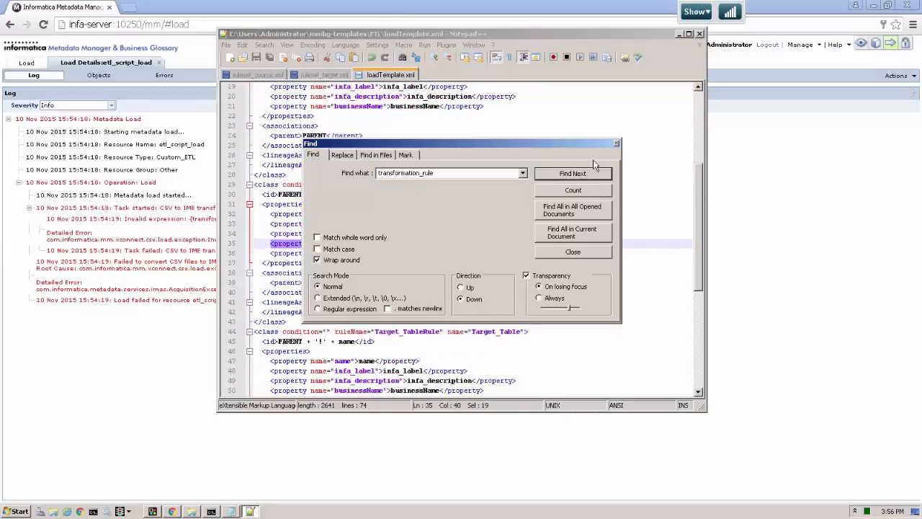
left_click(618, 143)
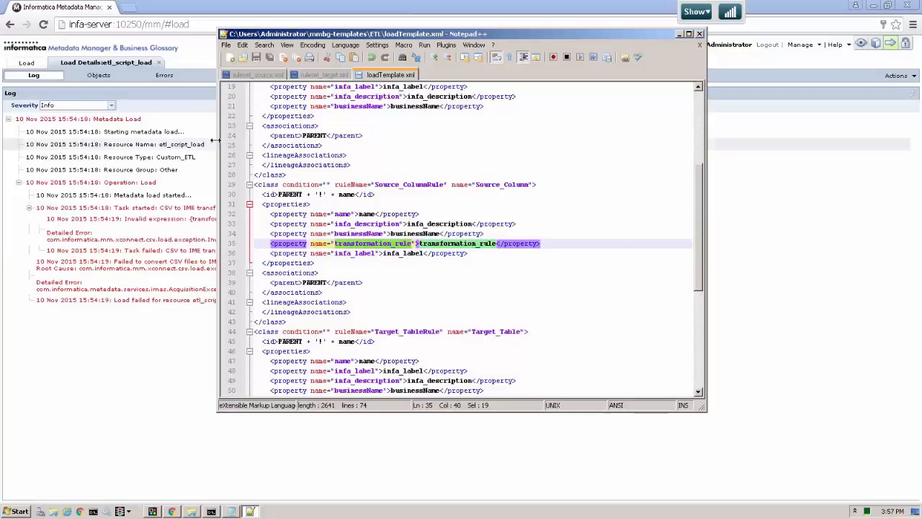
- Return to Metadata Manager and check the mapping rule assigned to Source_Column.csv in the etl_script_load resource
left_click(196, 61)
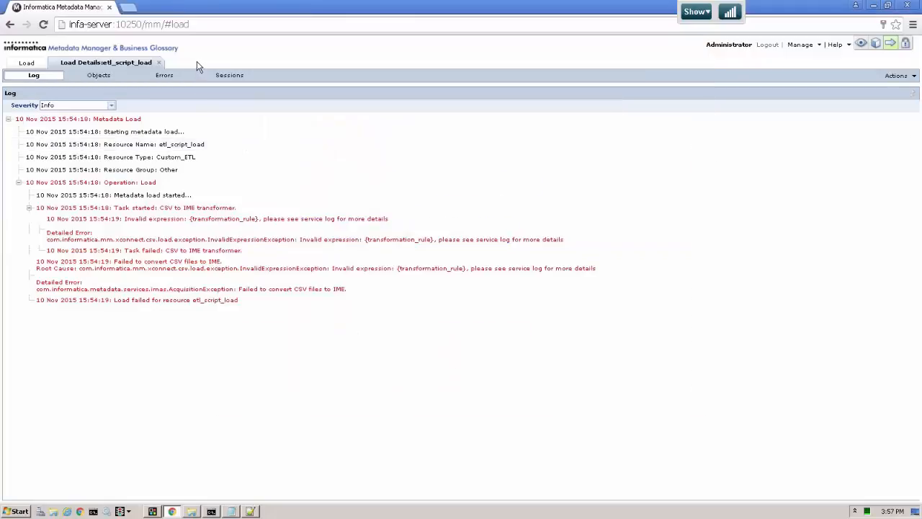
left_click(27, 64)
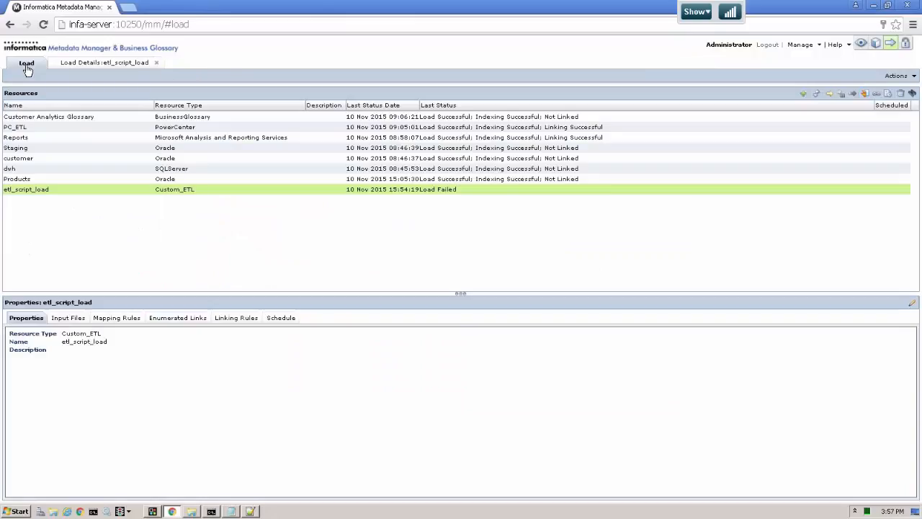
left_click(116, 319)
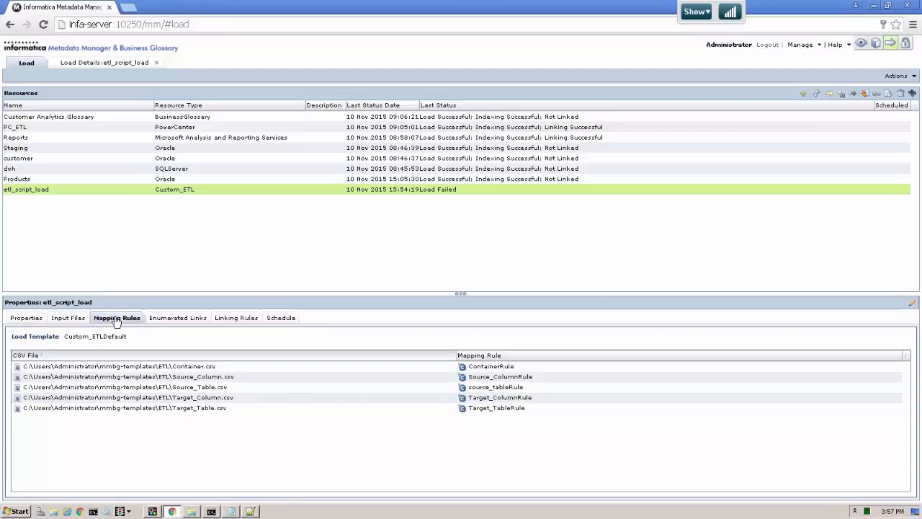
left_click(507, 379)
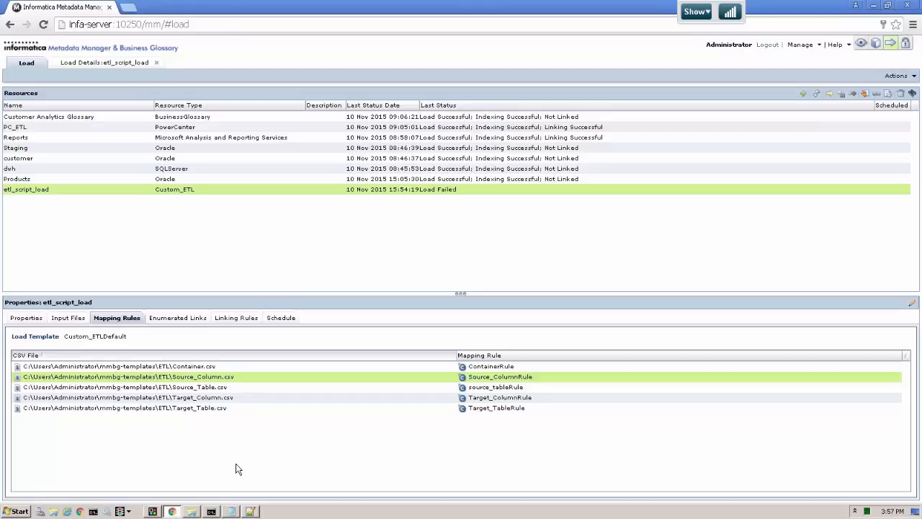
- Open Source_Column.csv from the ETL folder in Excel and auto-fit all column widths
left_click(191, 511)
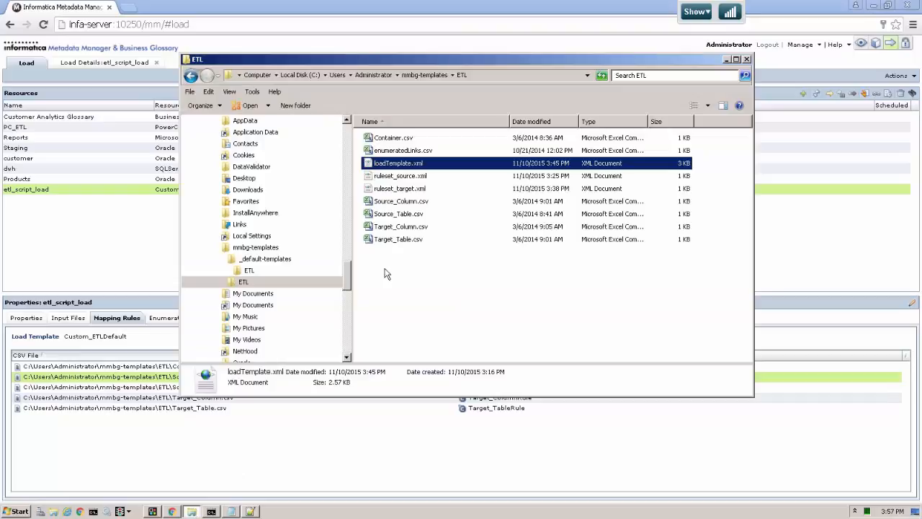
double_click(401, 202)
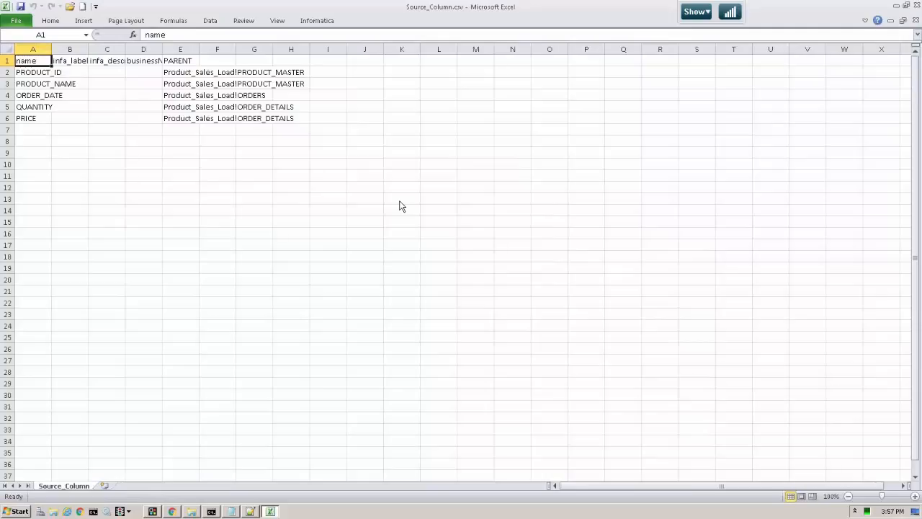
left_click(8, 49)
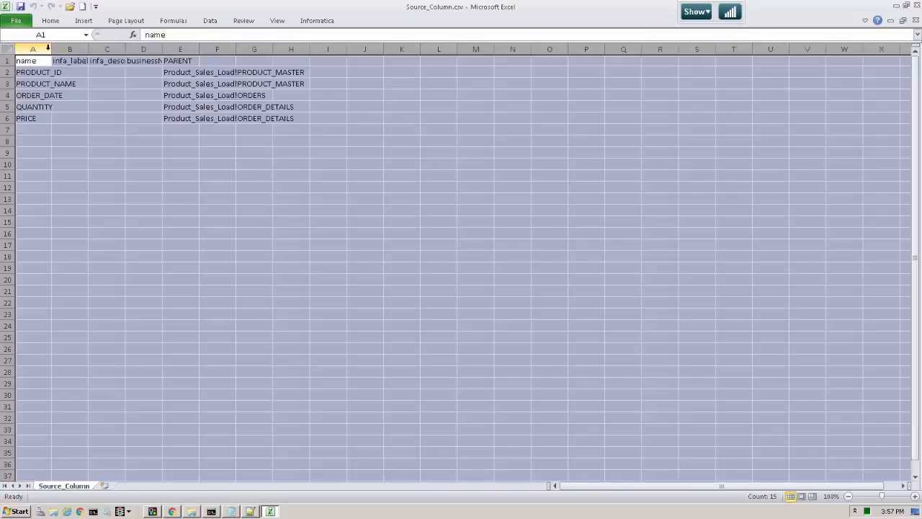
double_click(51, 49)
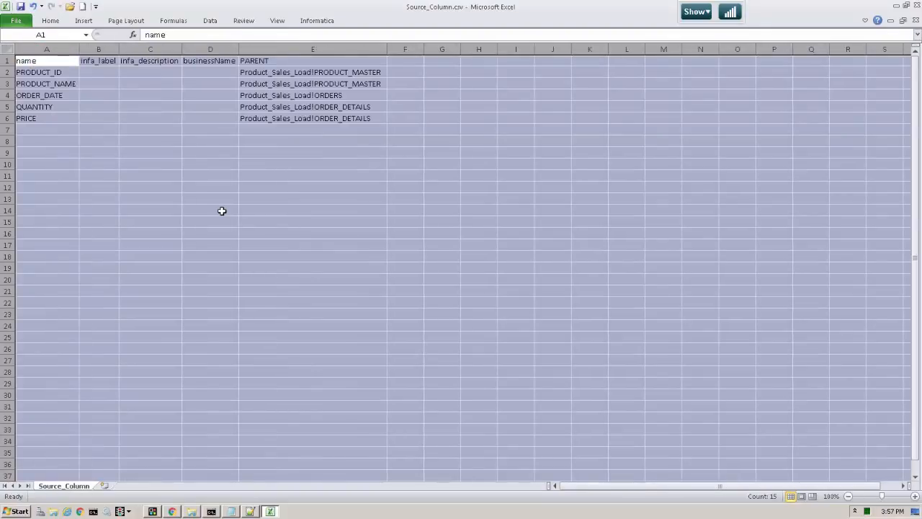
left_click(222, 211)
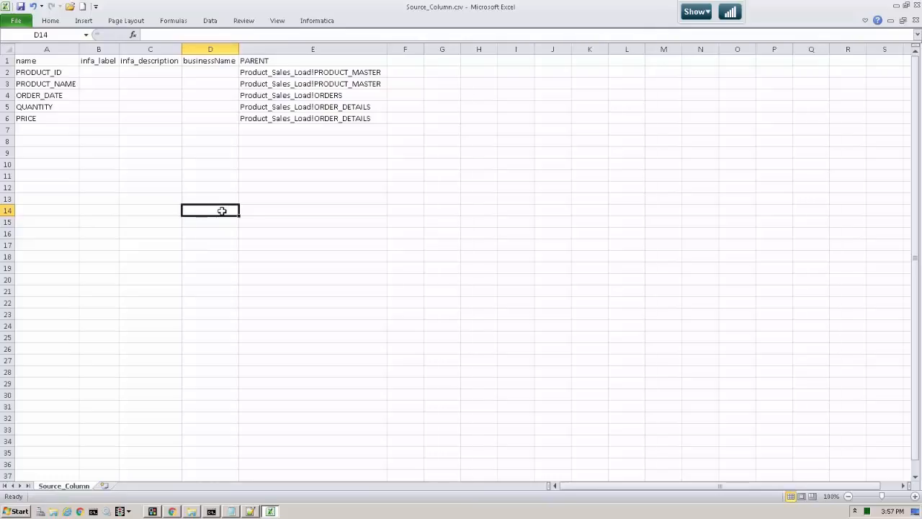
- Check the header names in row 1 of Source_Column.csv, then compare them with the Source_ColumnRule properties in loadTemplate.xml in Notepad++
left_click(56, 61)
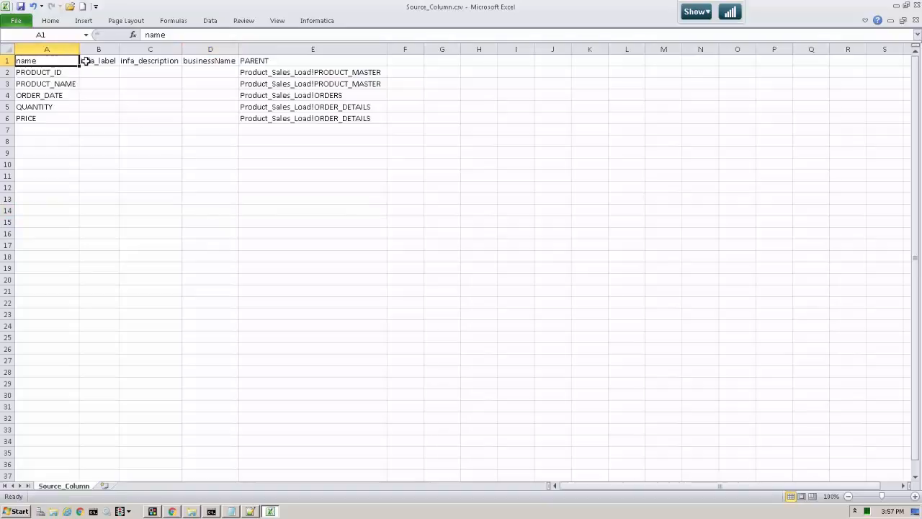
left_click(85, 61)
left_click(157, 62)
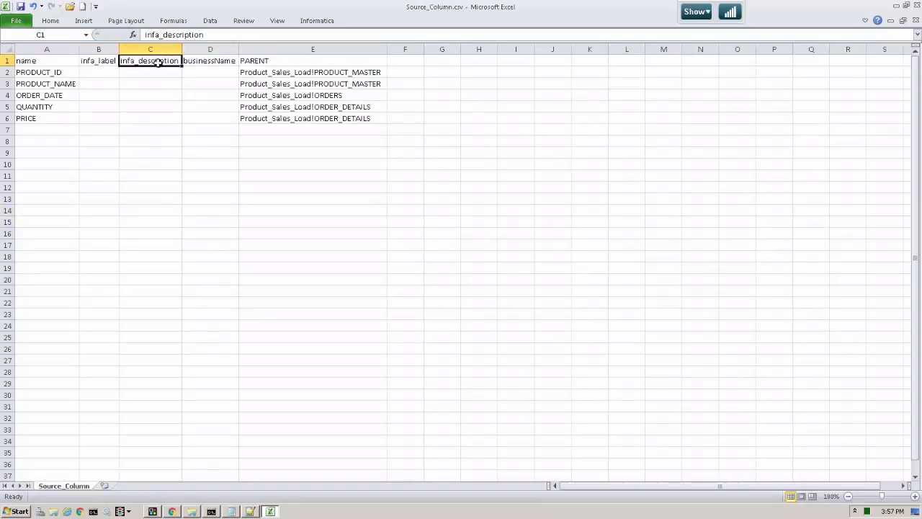
left_click(212, 62)
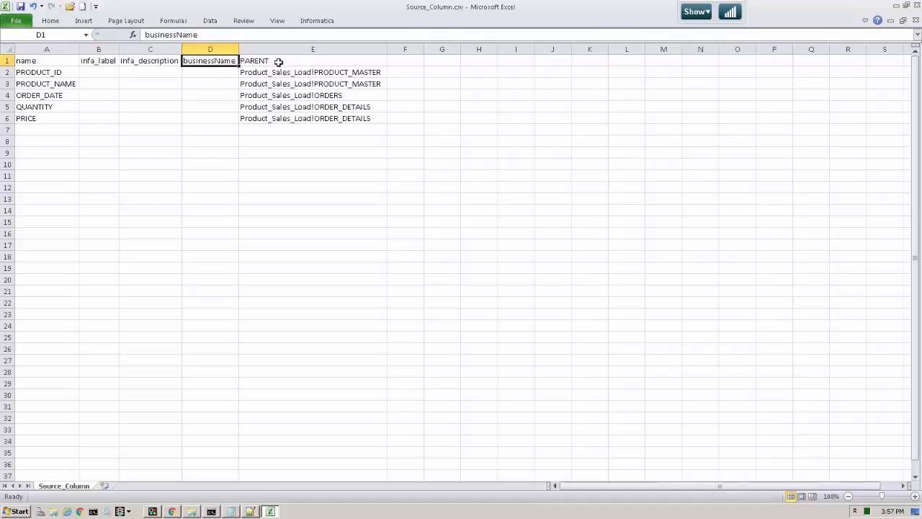
left_click(294, 62)
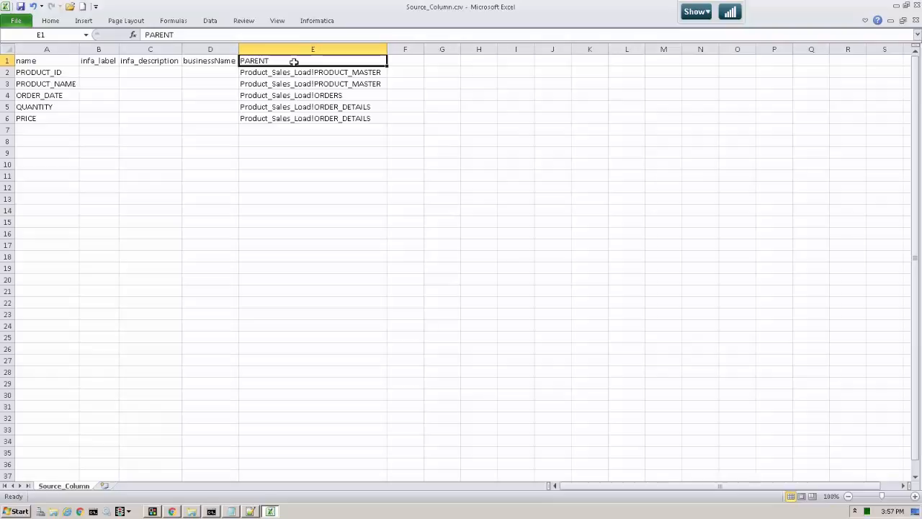
left_click(250, 511)
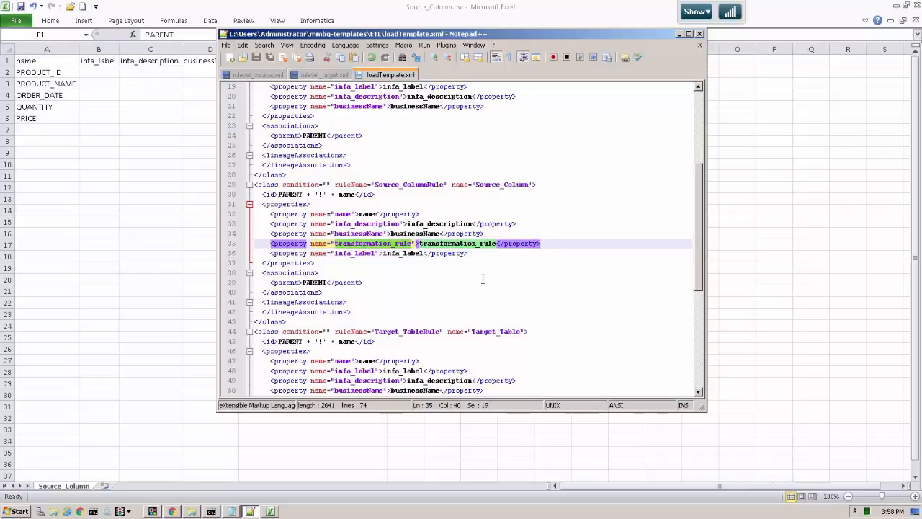
- In Metadata Manager's model view, open the Source_Column class under Custom_ETL, Container, source_table and select its transformation_rule attribute
left_click(173, 512)
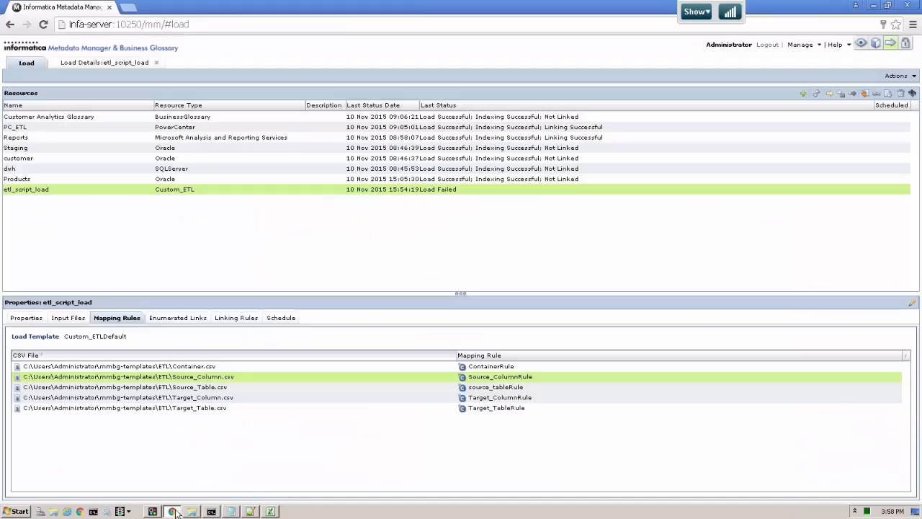
left_click(876, 44)
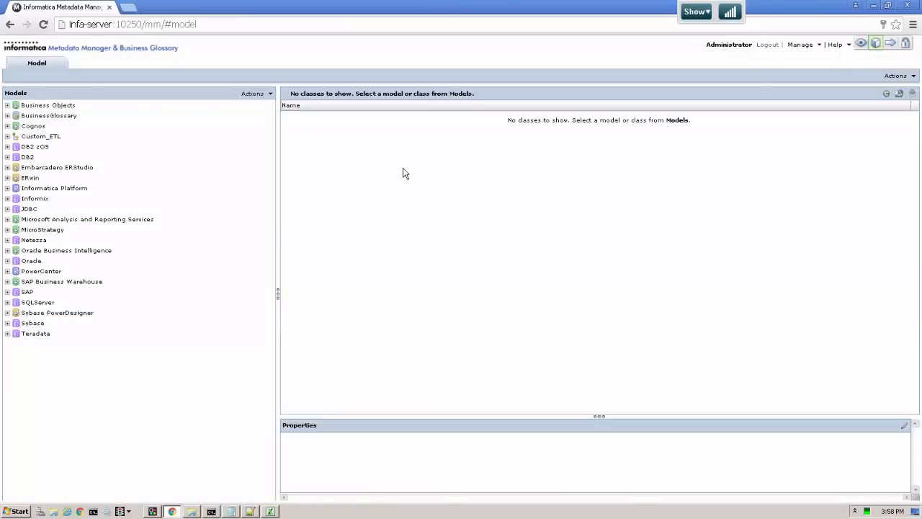
left_click(7, 136)
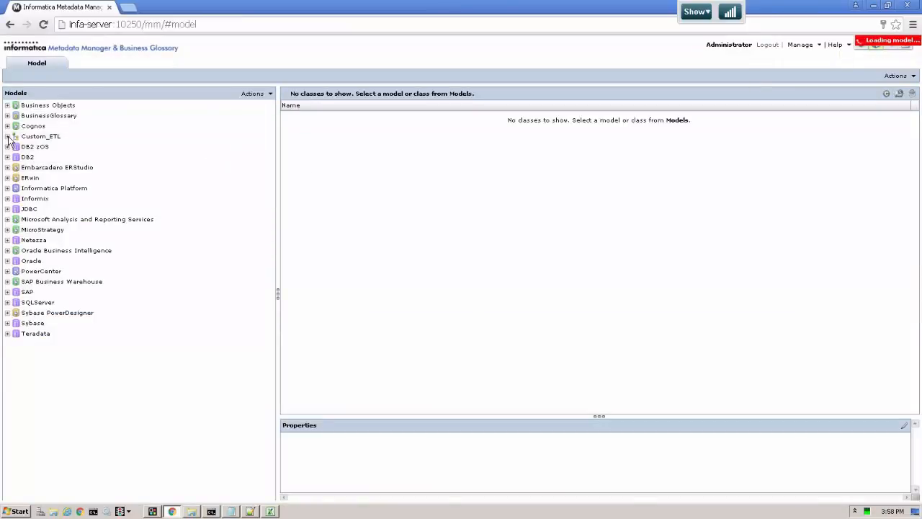
left_click(17, 147)
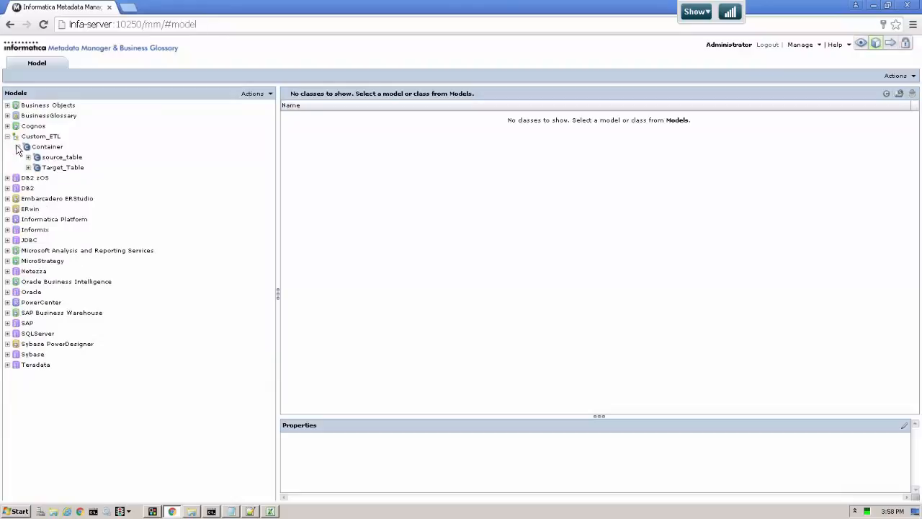
left_click(28, 157)
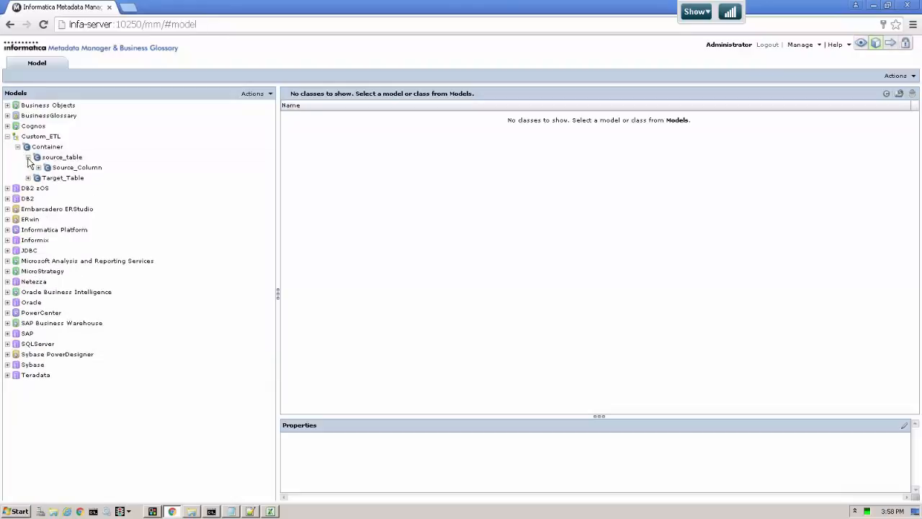
left_click(78, 168)
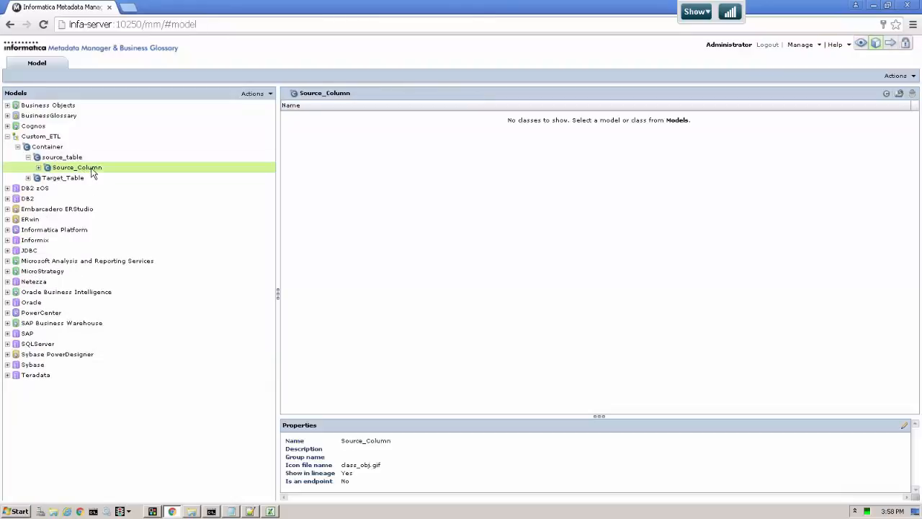
right_click(92, 169)
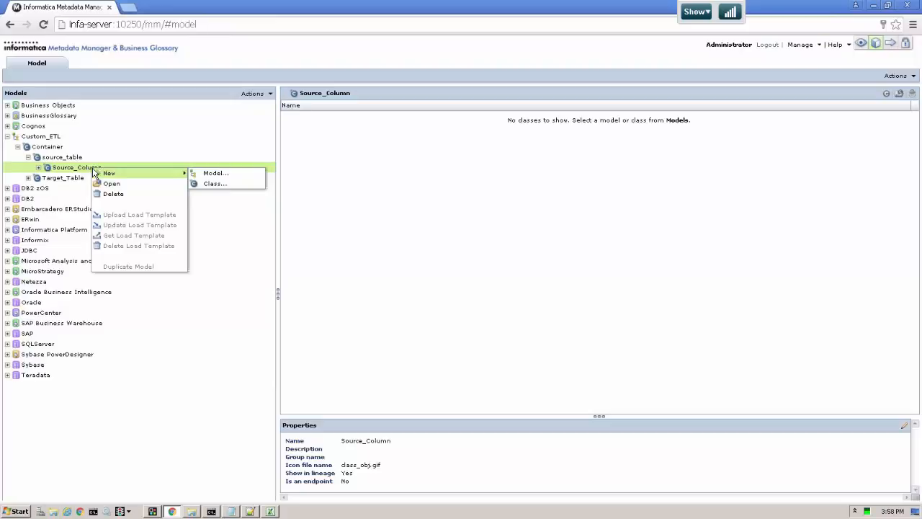
left_click(108, 185)
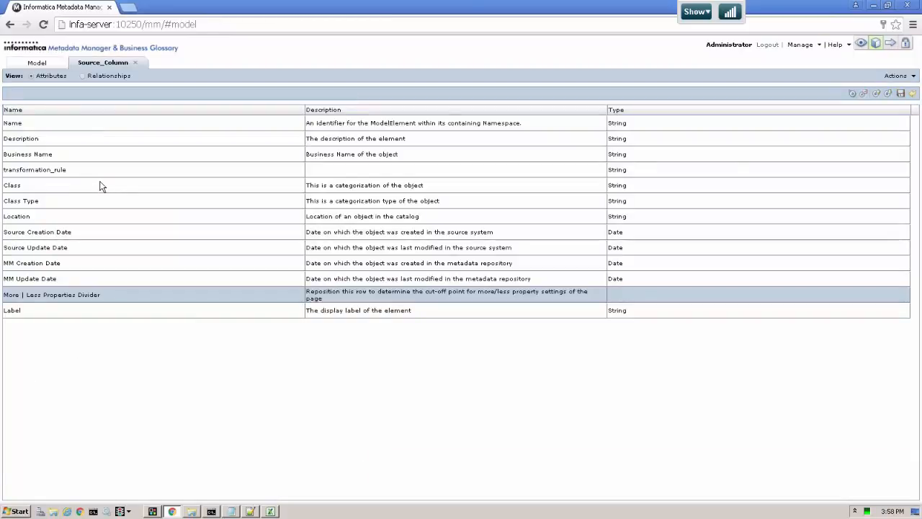
left_click(102, 173)
left_click(103, 173)
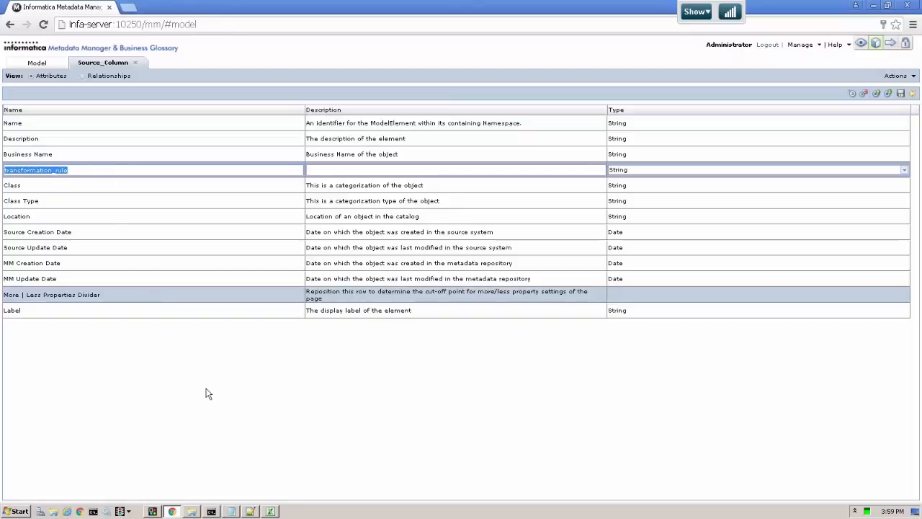
- In loadTemplate.xml in Notepad++, delete the transformation_rule property line from Source_ColumnRule and save the file
left_click(251, 511)
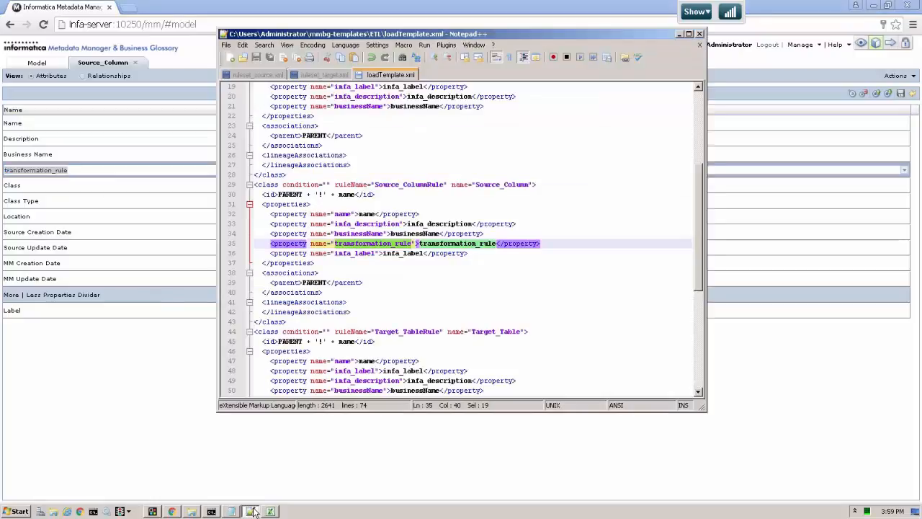
left_click(546, 243)
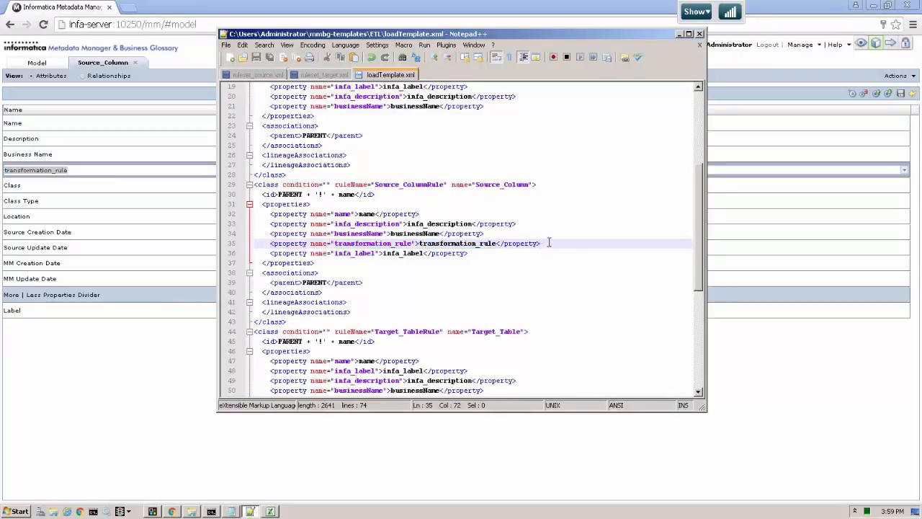
left_click_drag(547, 242, 251, 243)
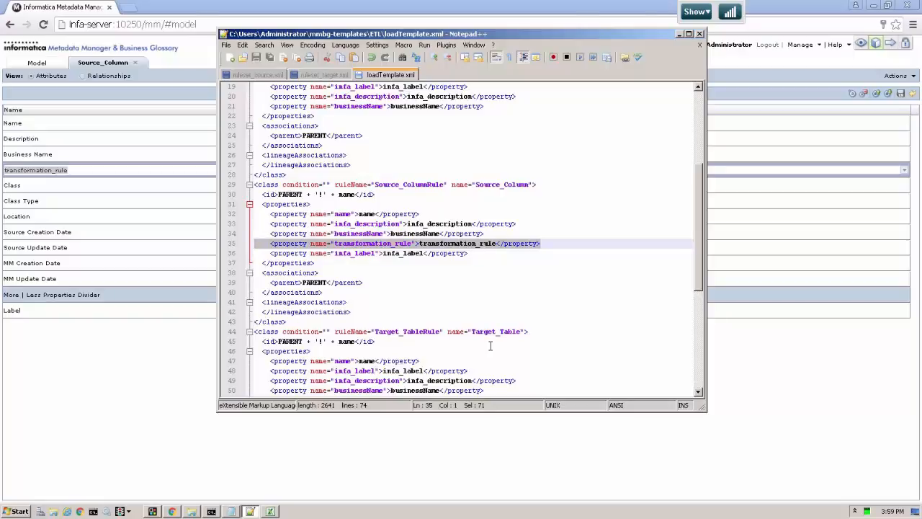
key("Delete")
key("BackSpace")
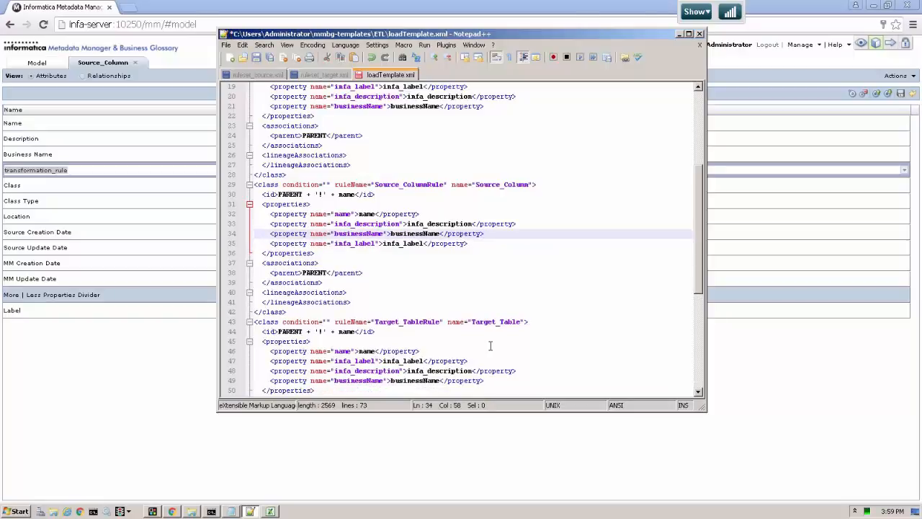
left_click(256, 59)
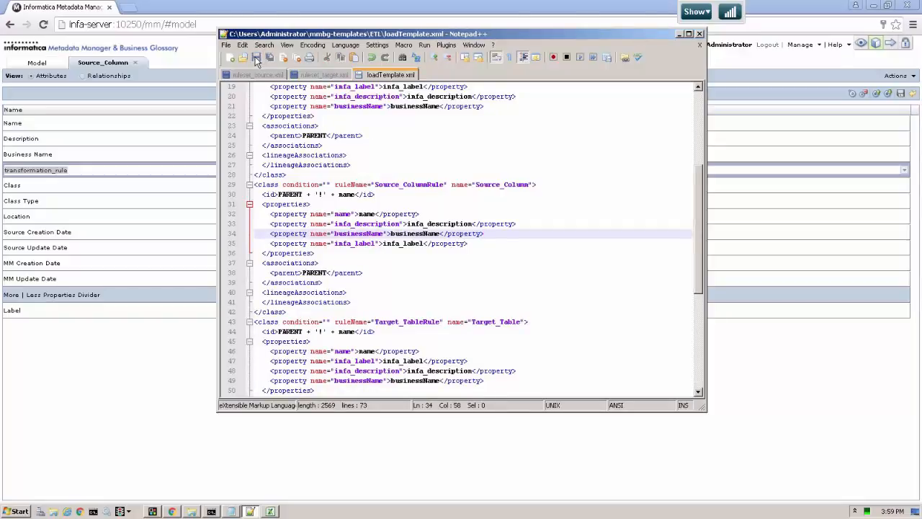
- Search loadTemplate.xml for the next occurrence of transformation_rule
left_click(264, 44)
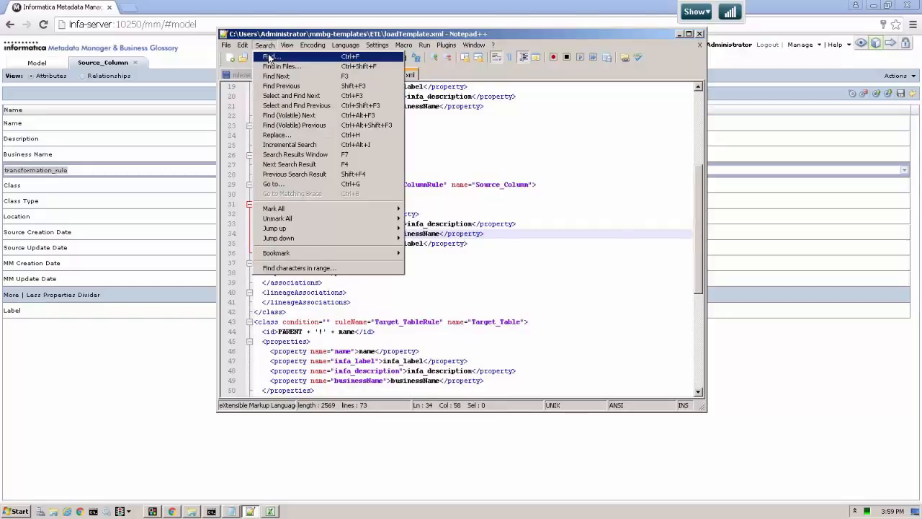
left_click(269, 57)
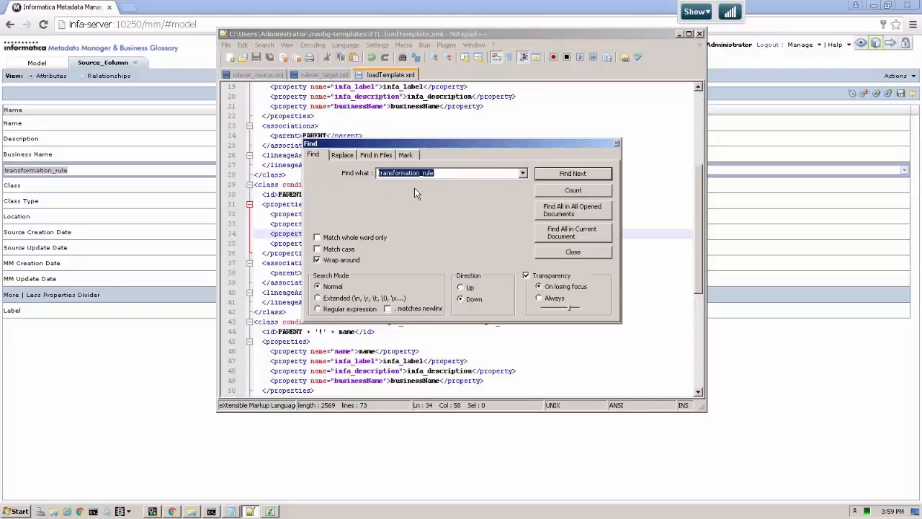
left_click(575, 175)
left_click(617, 144)
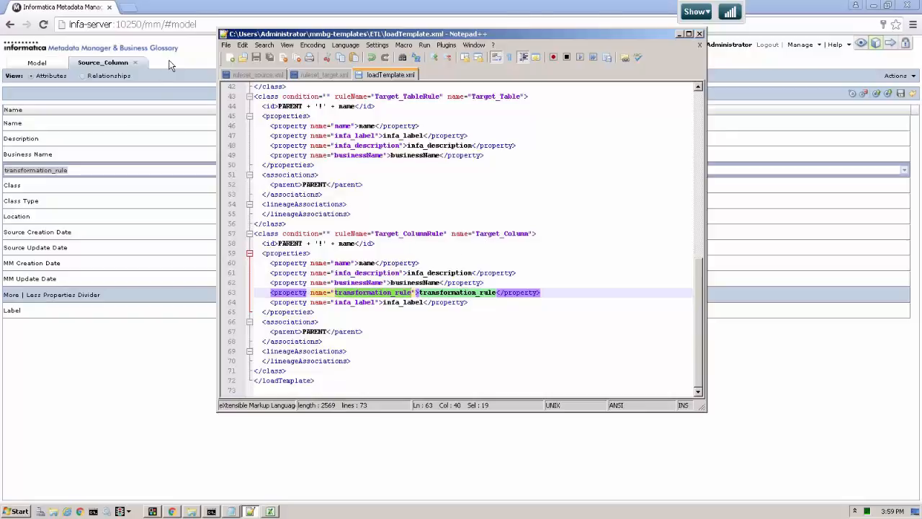
- Return to Metadata Manager's load view and check the mapping rule assigned to Target_Column.csv in etl_script_load
left_click(678, 34)
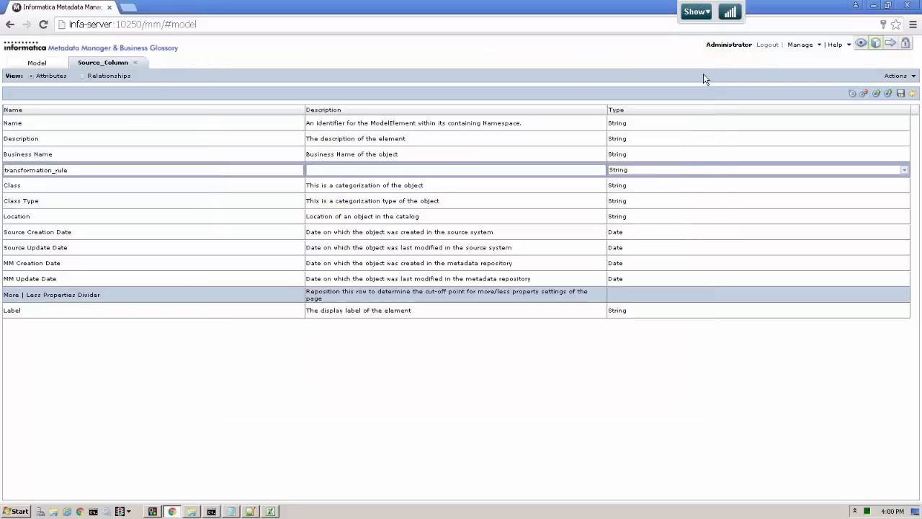
left_click(889, 43)
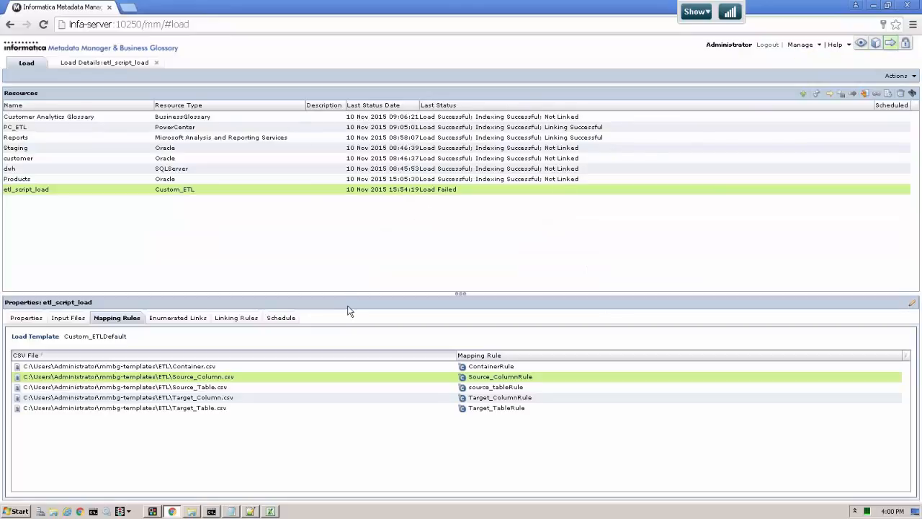
left_click(507, 399)
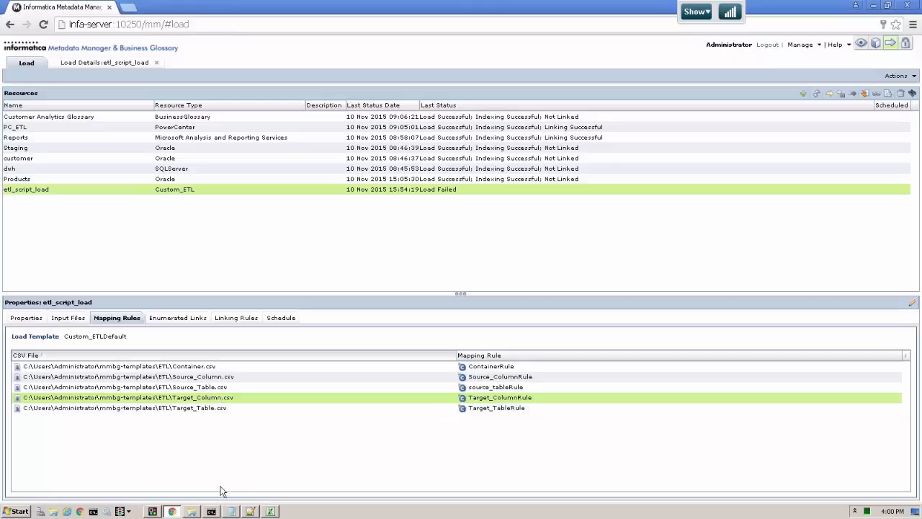
- Open Target_Column.csv from the ETL folder in Excel, auto-fit all columns and check the header spelling in cell D1
left_click(191, 511)
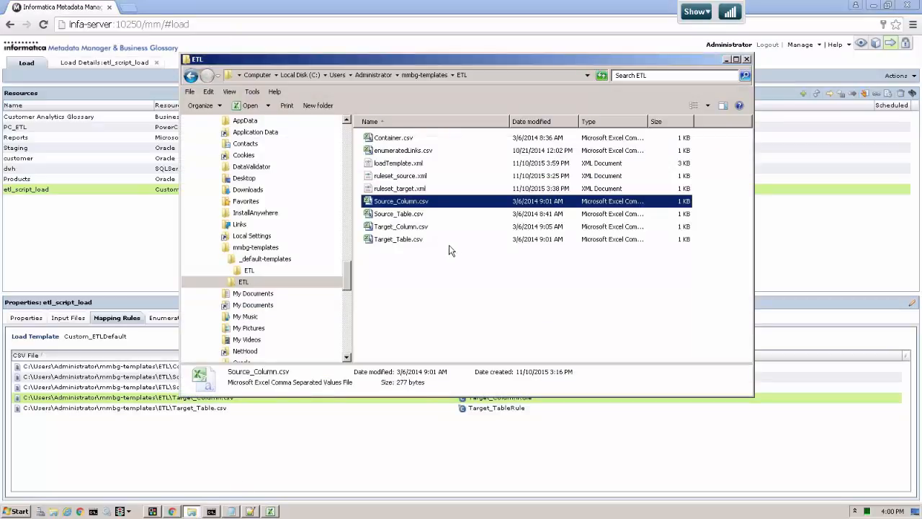
double_click(396, 228)
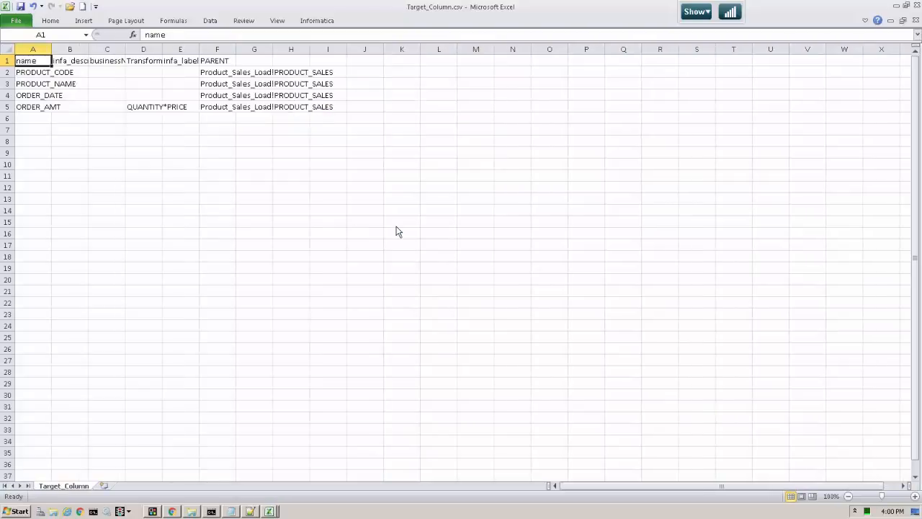
left_click(9, 49)
double_click(51, 49)
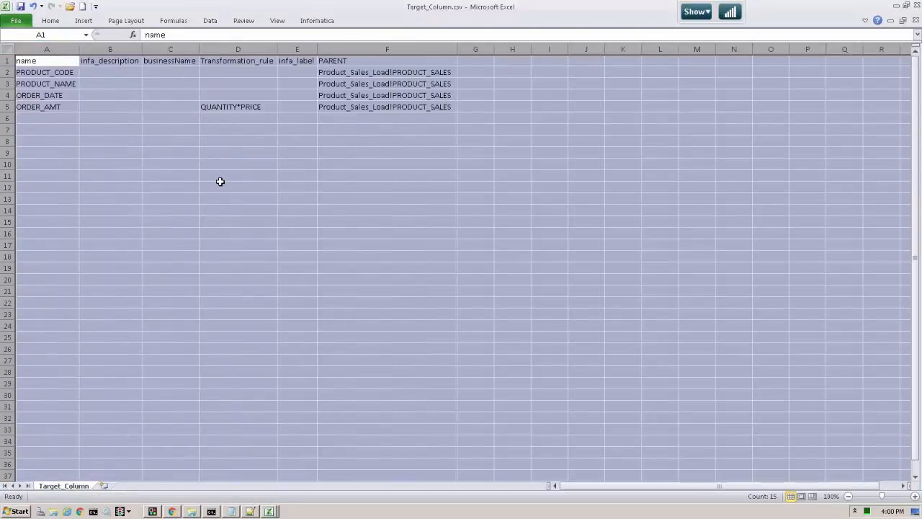
left_click(220, 180)
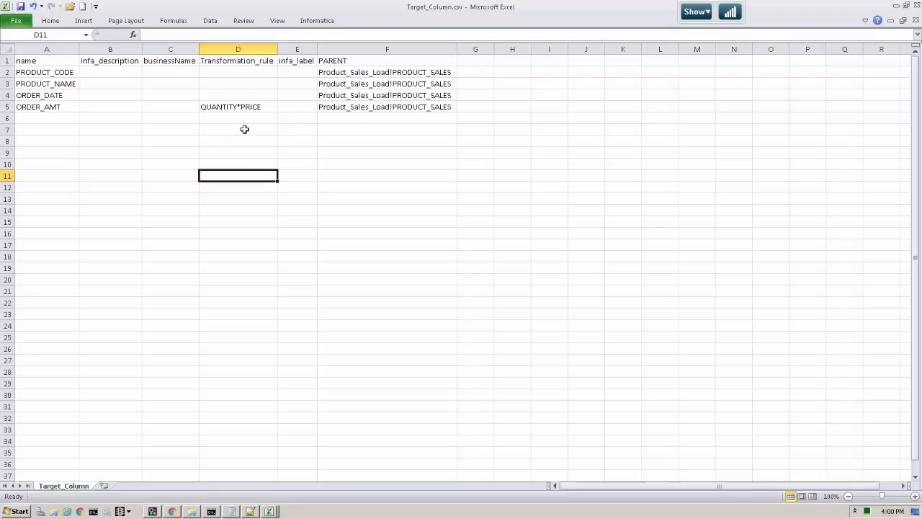
left_click(238, 62)
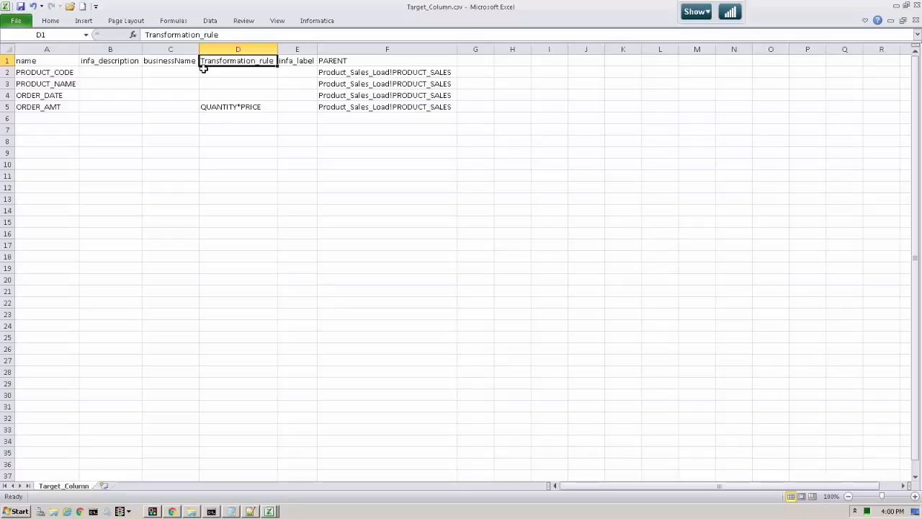
- In loadTemplate.xml in Notepad++, change the transformation_rule property's value under Target_ColumnRule to Transformation_rule and save the file
left_click(251, 511)
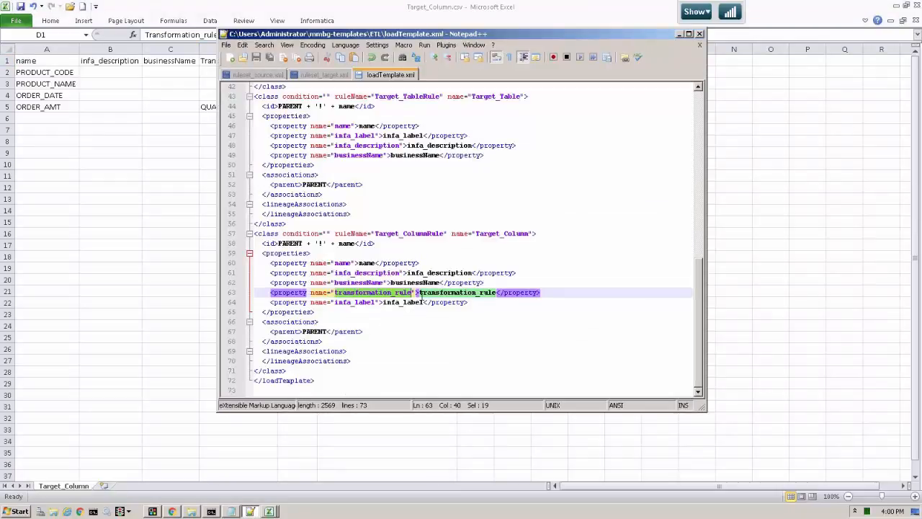
left_click(424, 294)
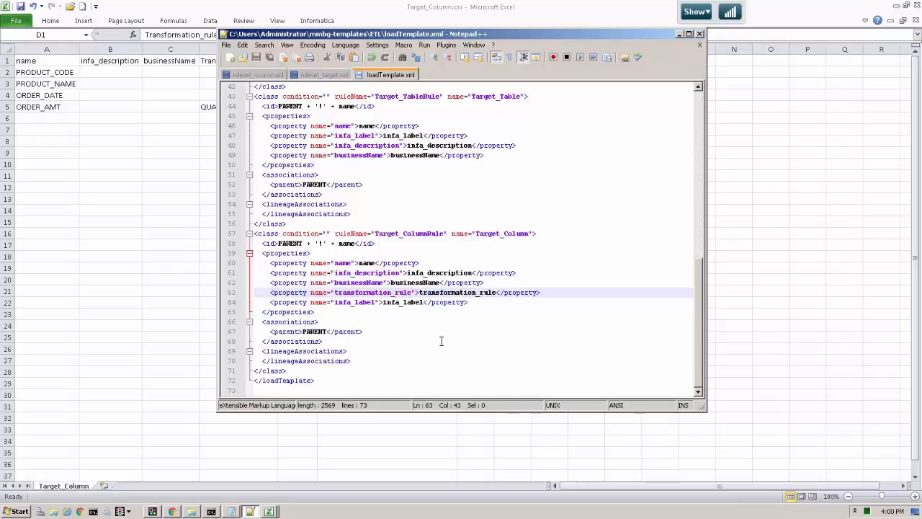
key("BackSpace")
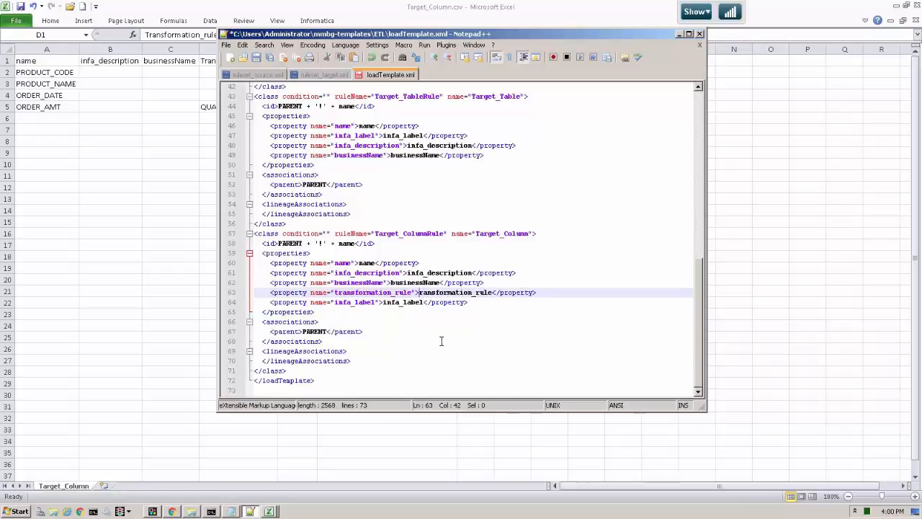
type("T")
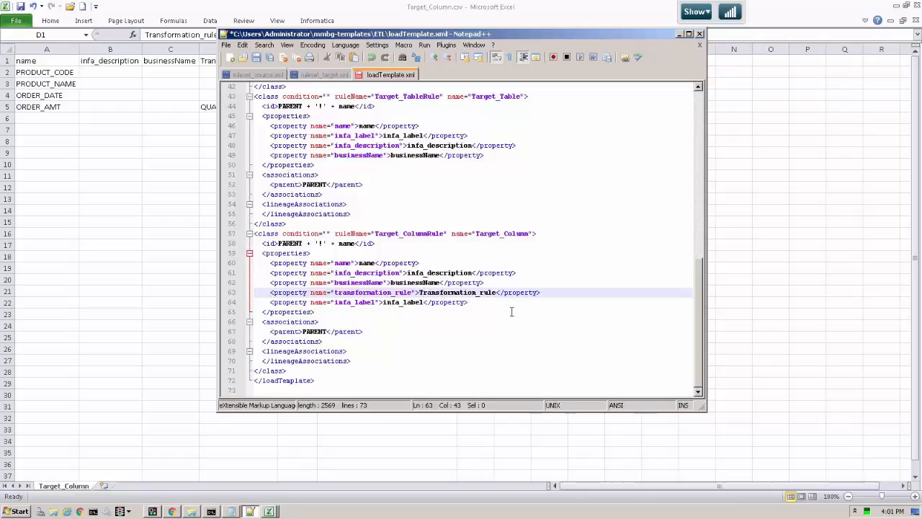
left_click(256, 59)
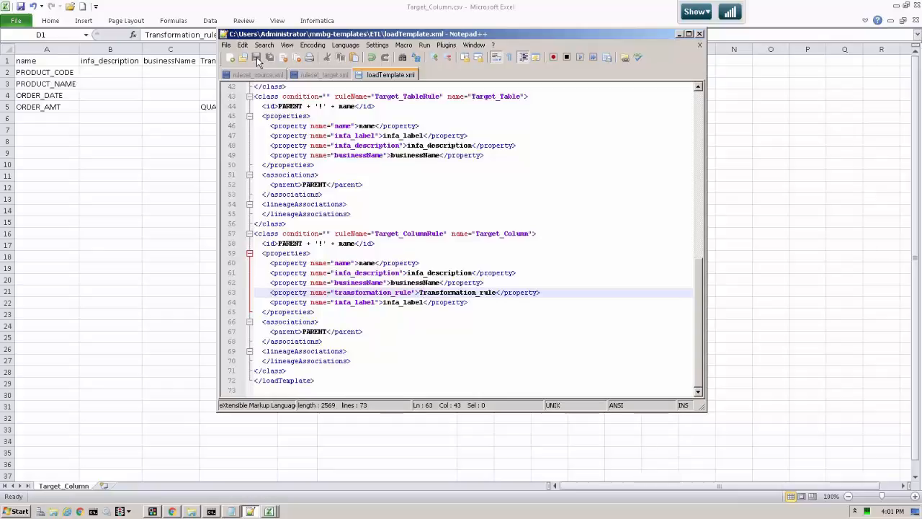
- In Command Prompt, rerun the mmcmd UpdateLoadTemplate command with the edited loadTemplate.xml
left_click(212, 511)
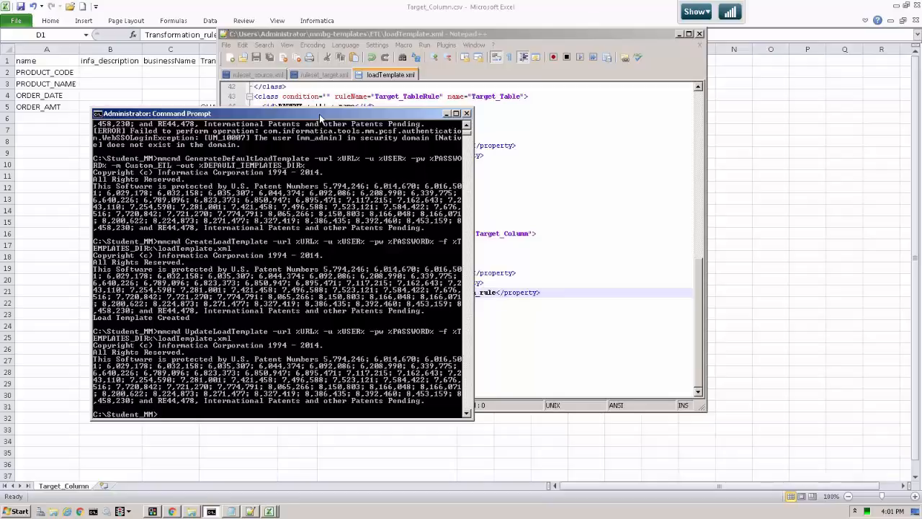
key("Up")
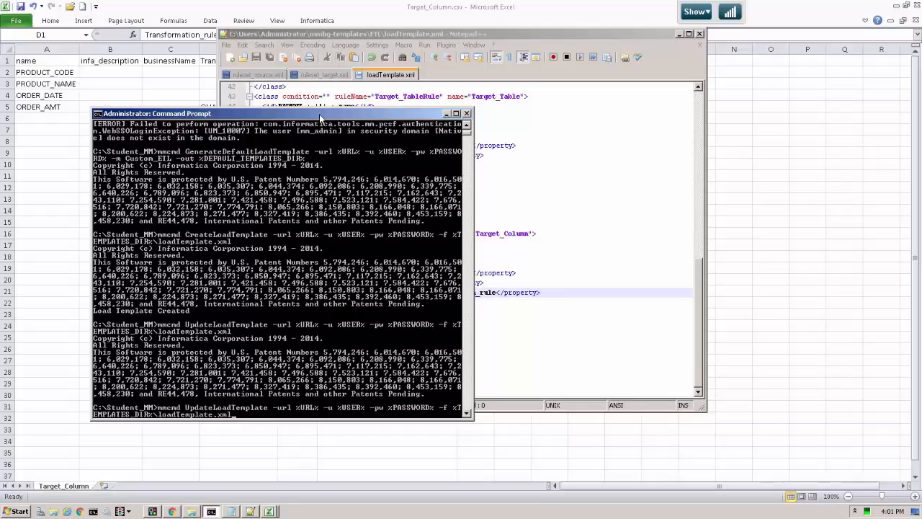
key("Return")
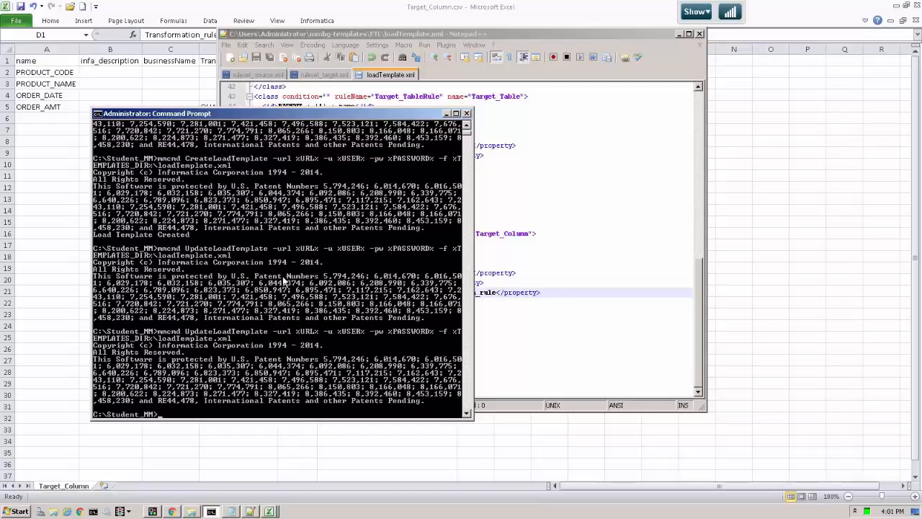
- Switch back to Metadata Manager and start the load of the etl_script_load resource
left_click(173, 513)
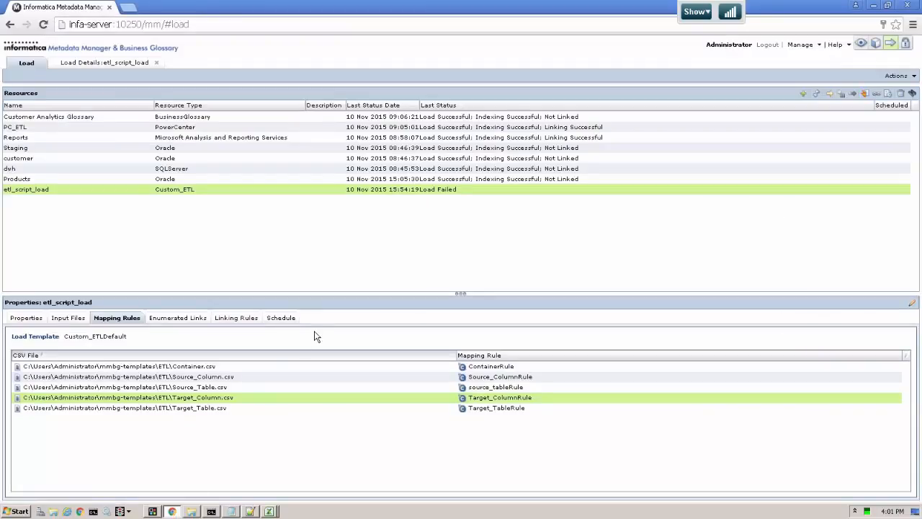
right_click(77, 194)
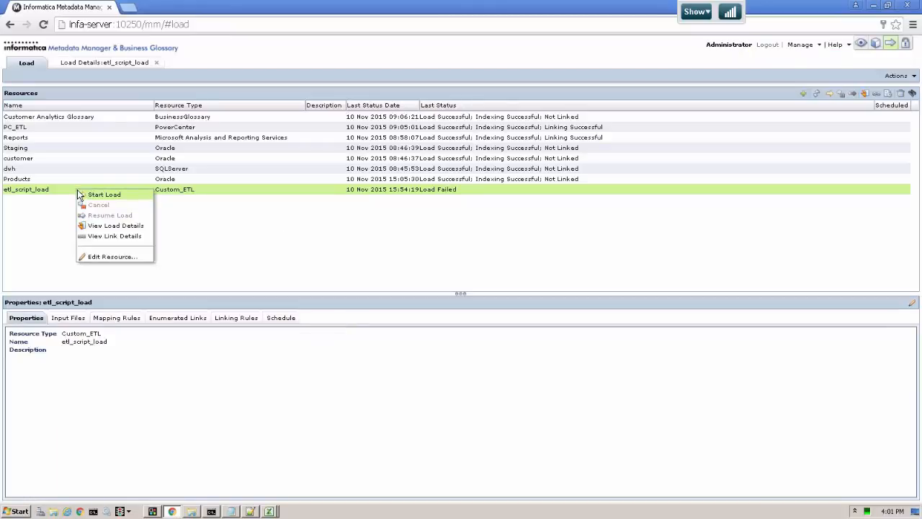
left_click(105, 196)
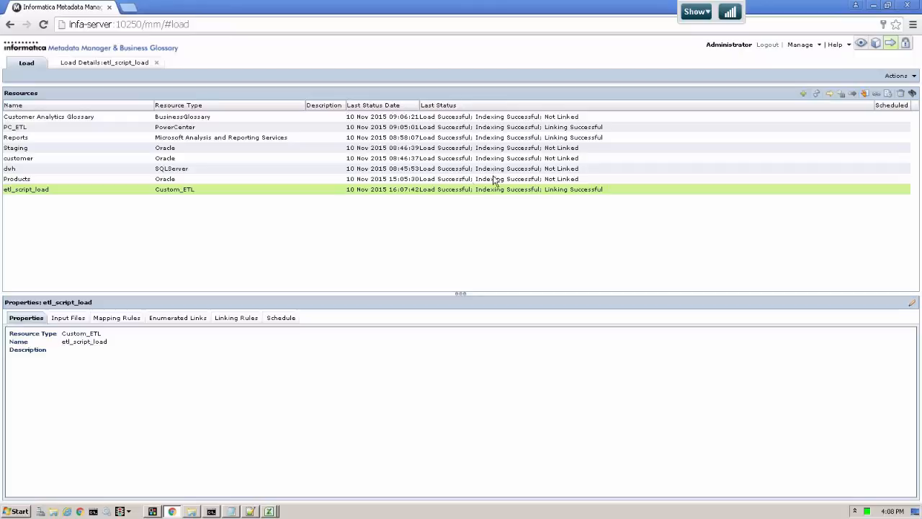
- Open the catalog in Metadata Manager's browse view and refresh its resource tree
left_click(861, 44)
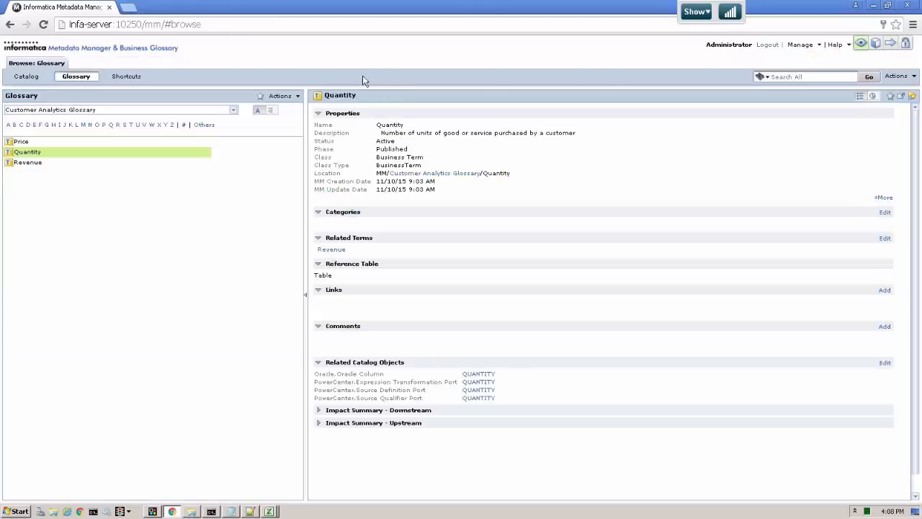
left_click(26, 77)
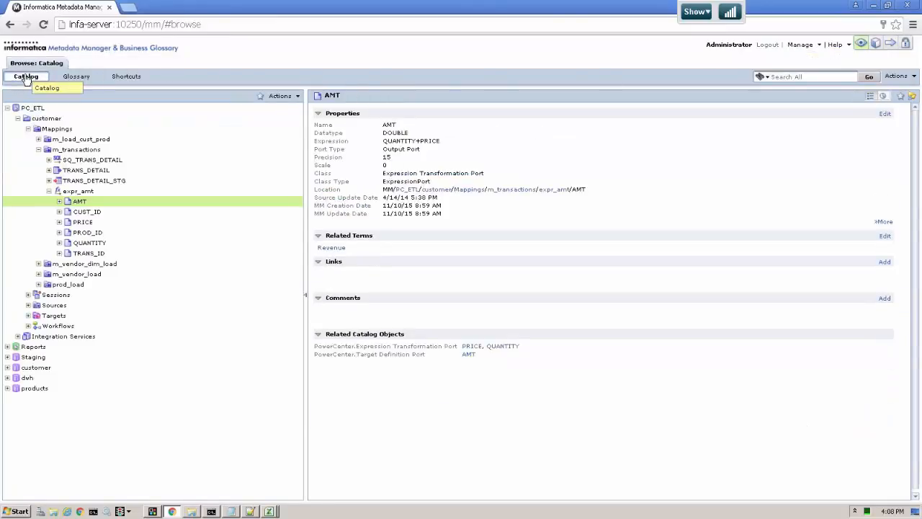
left_click(281, 96)
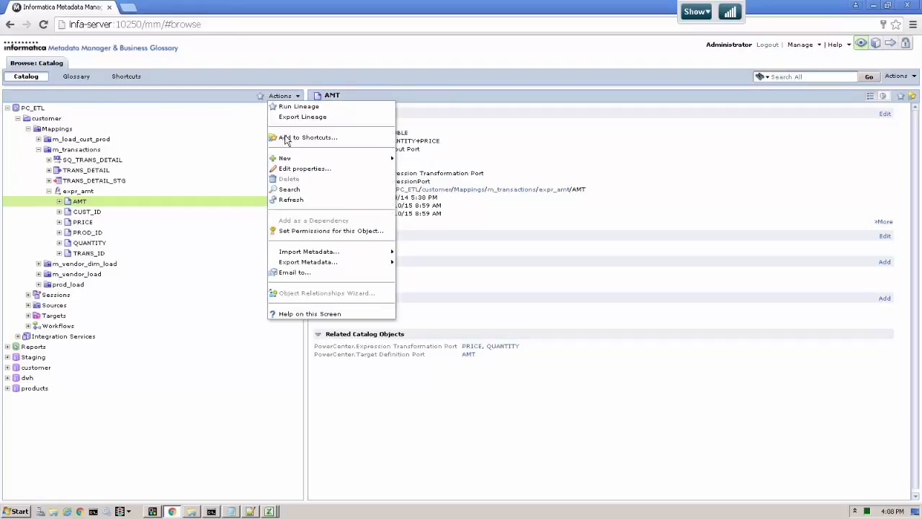
left_click(287, 202)
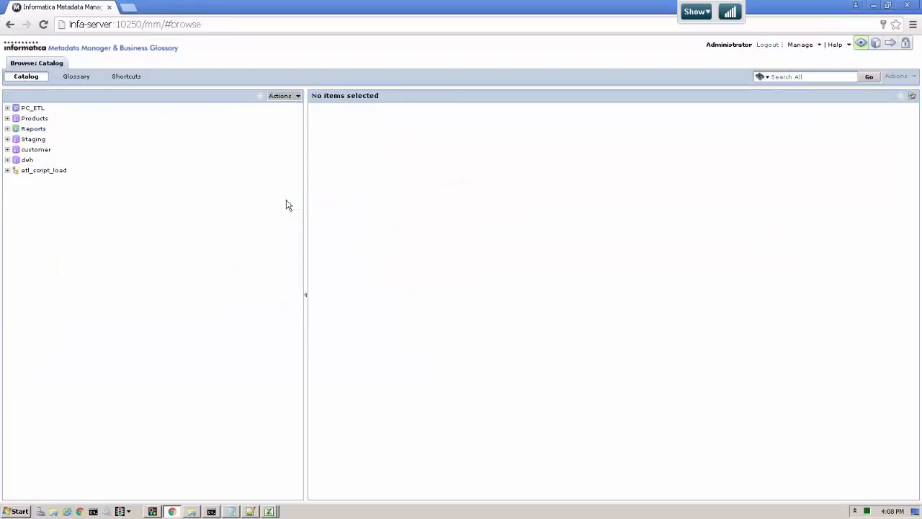
- Select etl_script_load in the catalog and expand Product_Sales_Load with its Source Tables and Target Tables
left_click(43, 175)
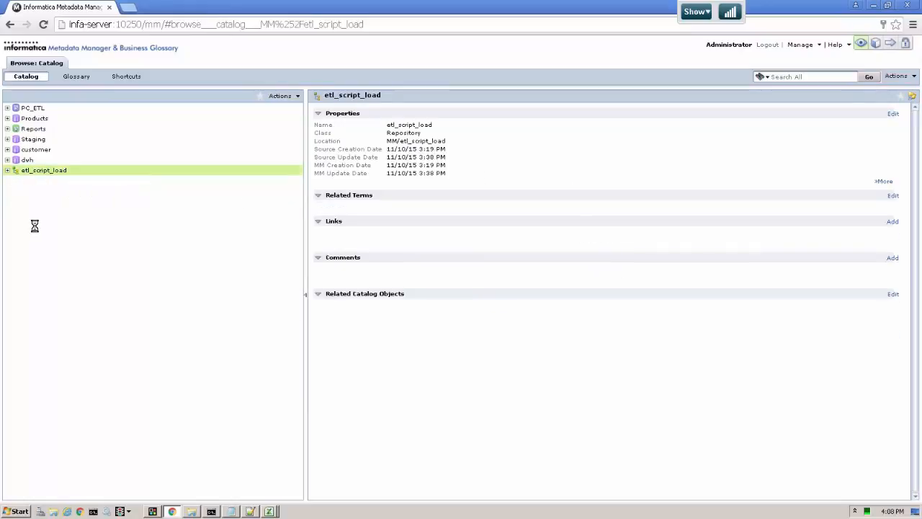
left_click(7, 170)
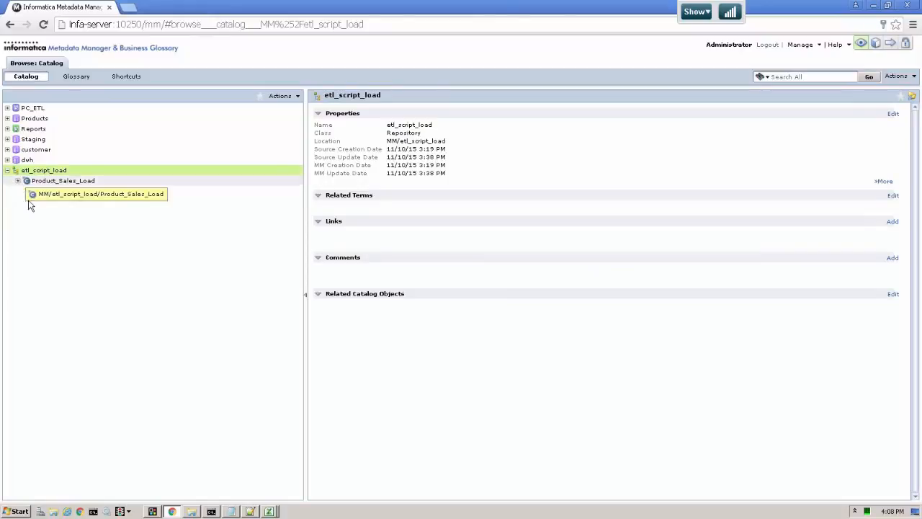
left_click(17, 181)
left_click(28, 191)
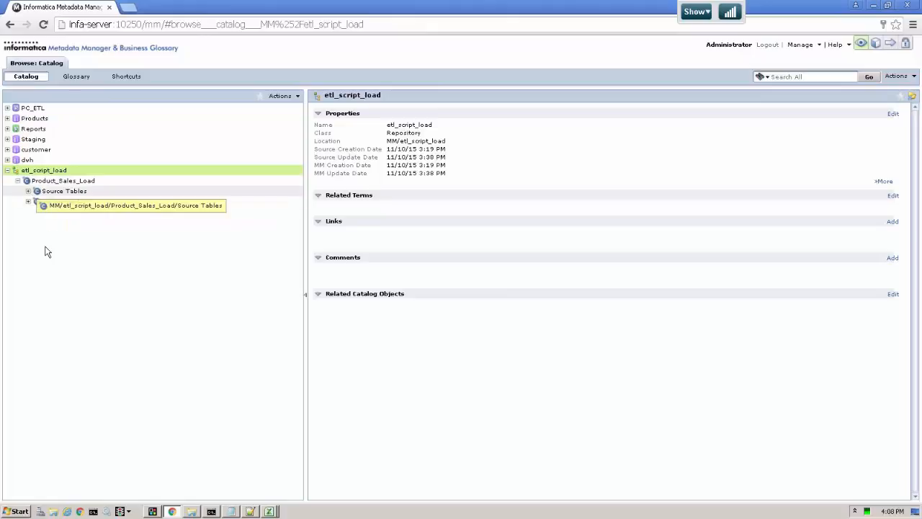
left_click(28, 232)
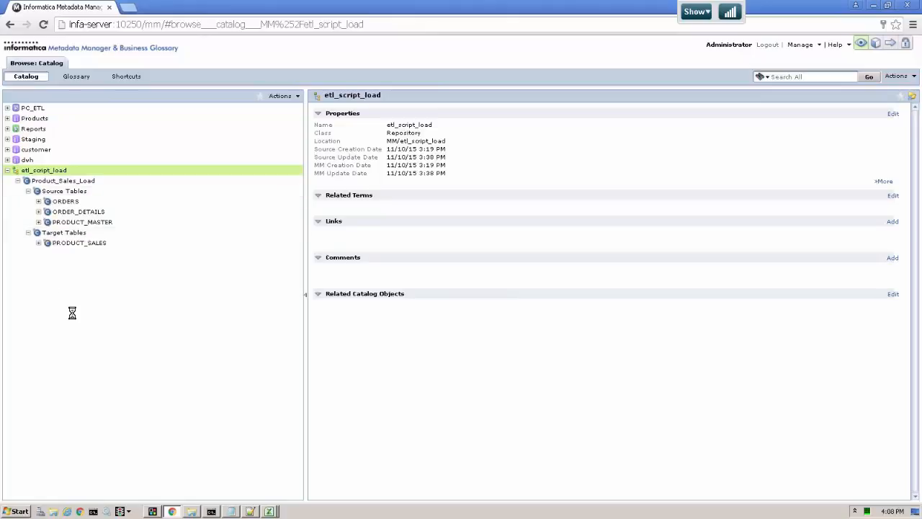
- Expand the source and target tables under Product_Sales_Load to their columns, and run lineage on Product_Sales_Load
left_click(38, 201)
left_click(38, 222)
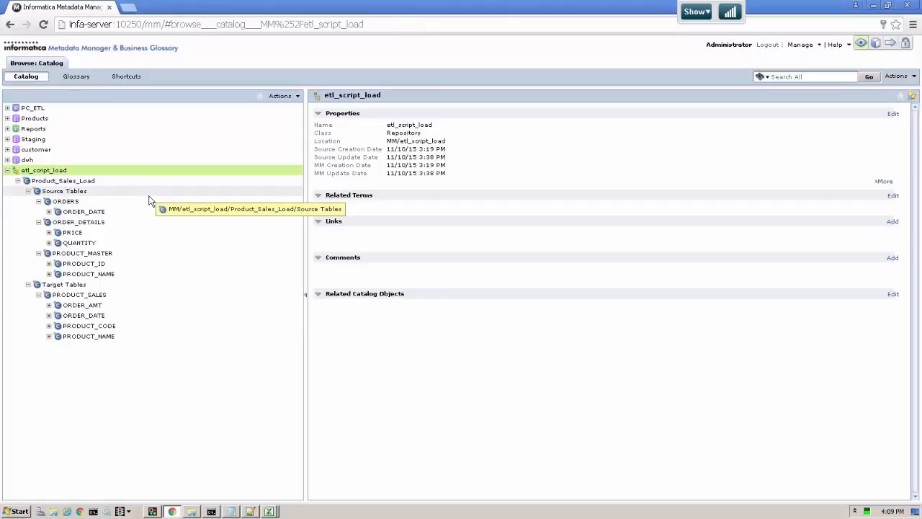
right_click(52, 183)
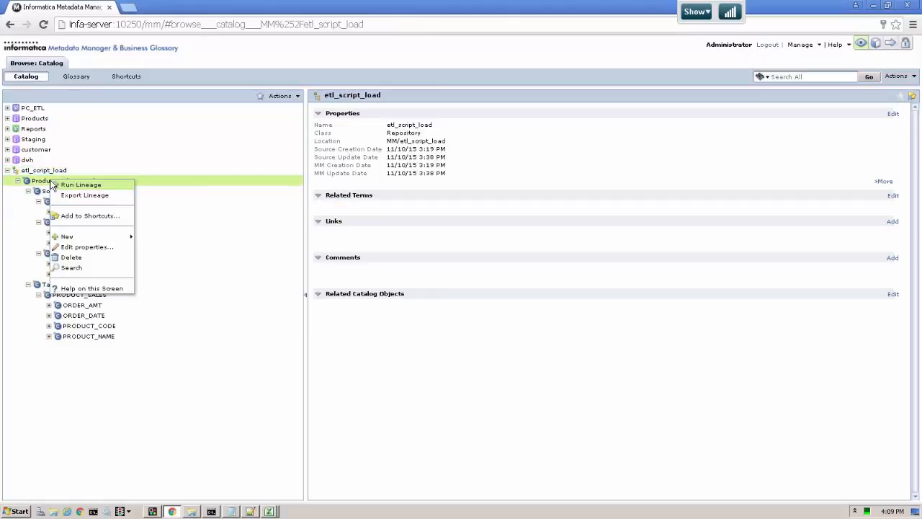
left_click(70, 186)
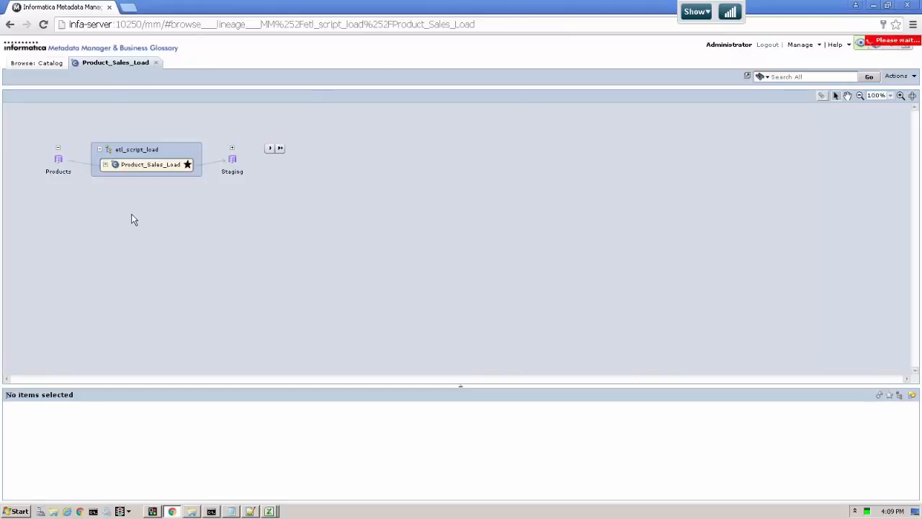
- Expand all objects of Product_Sales_Load in the lineage diagram and examine how its columns connect to Products and Staging
left_click(127, 168)
right_click(126, 165)
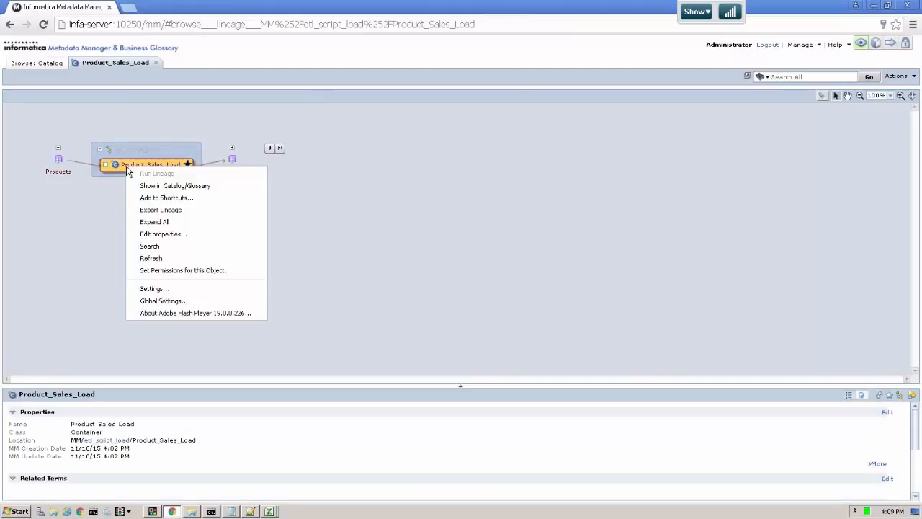
left_click(145, 223)
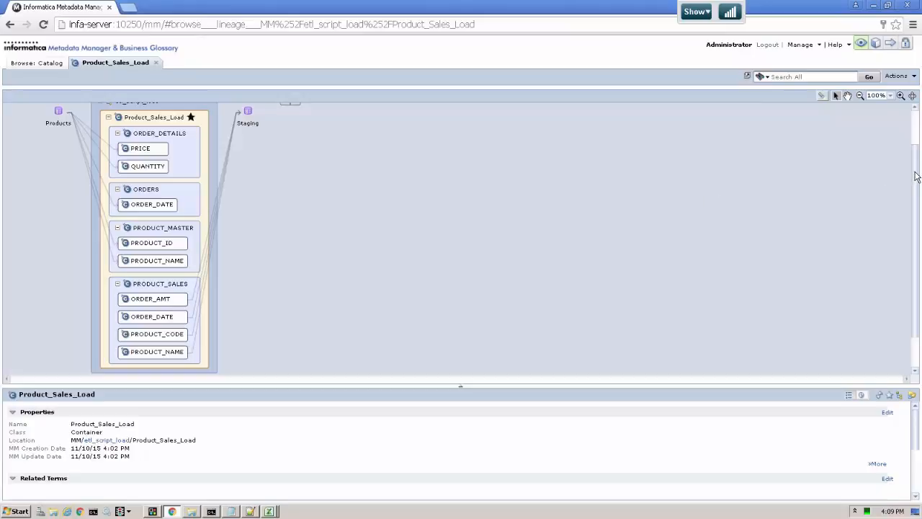
left_click_drag(915, 175, 915, 156)
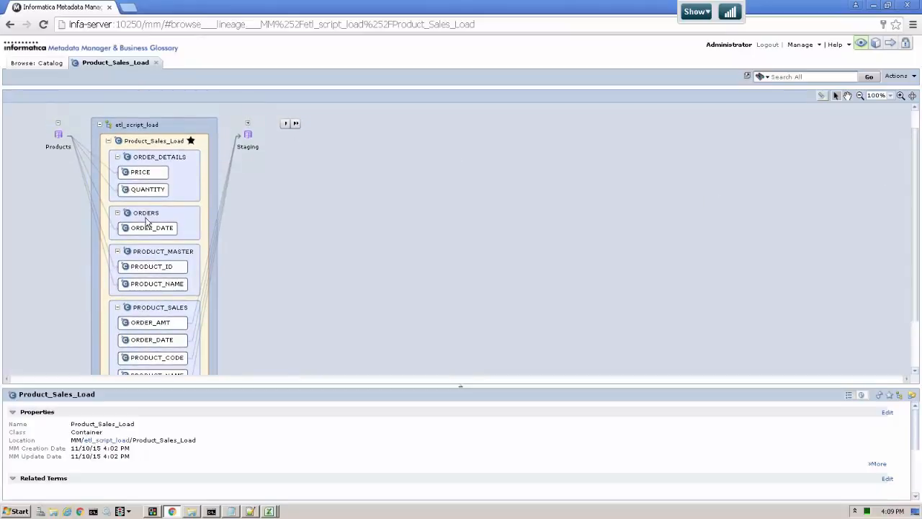
mouse_move(144, 272)
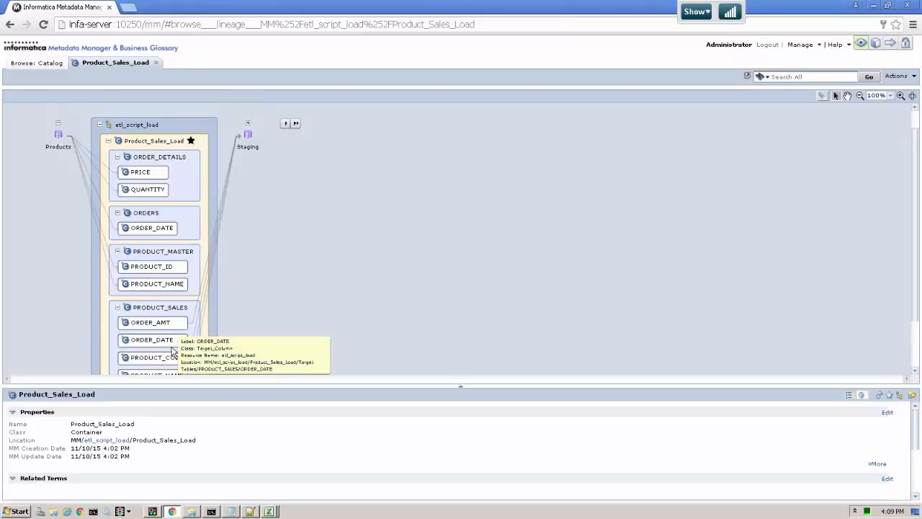
mouse_move(253, 157)
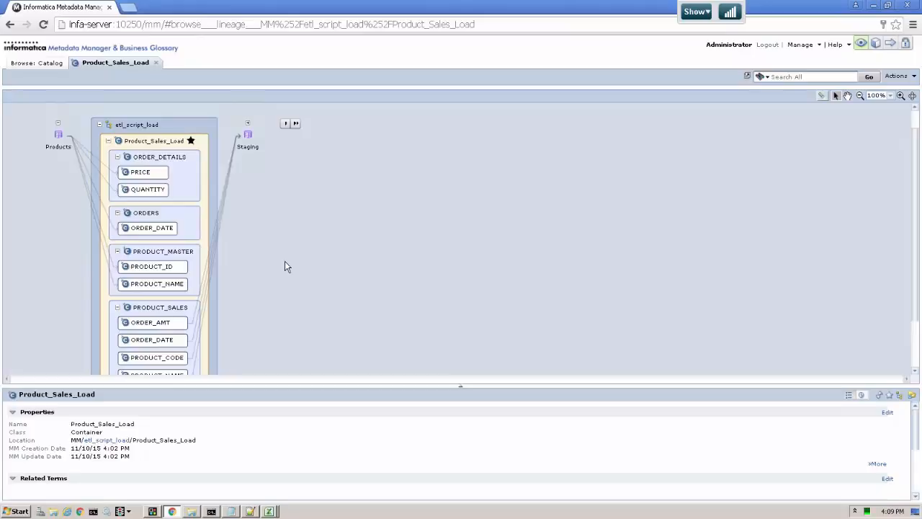
- In the load view, check etl_script_load's enumerated links file, and filter its load details log to Warn severity
left_click(891, 44)
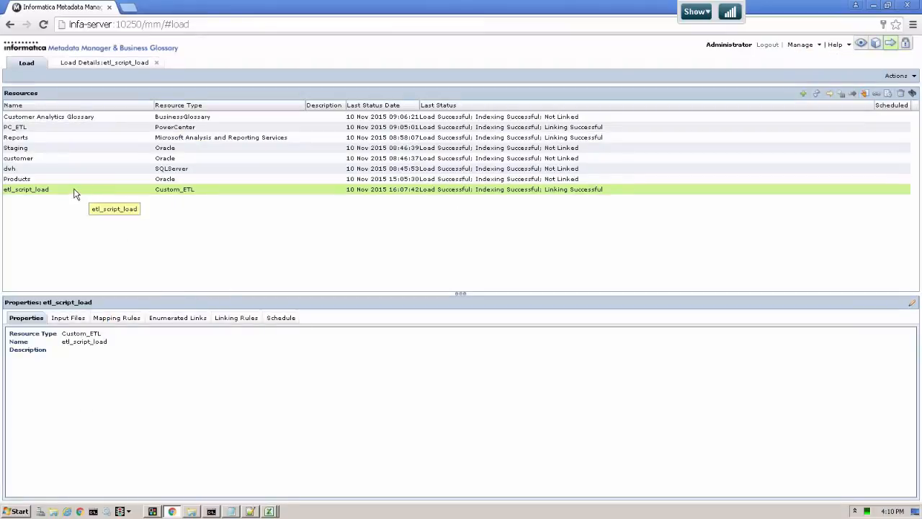
left_click(182, 322)
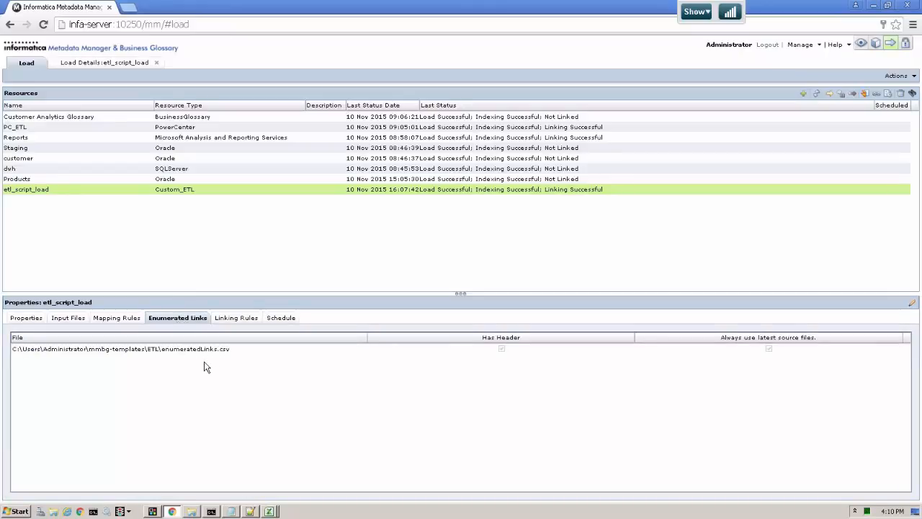
right_click(108, 195)
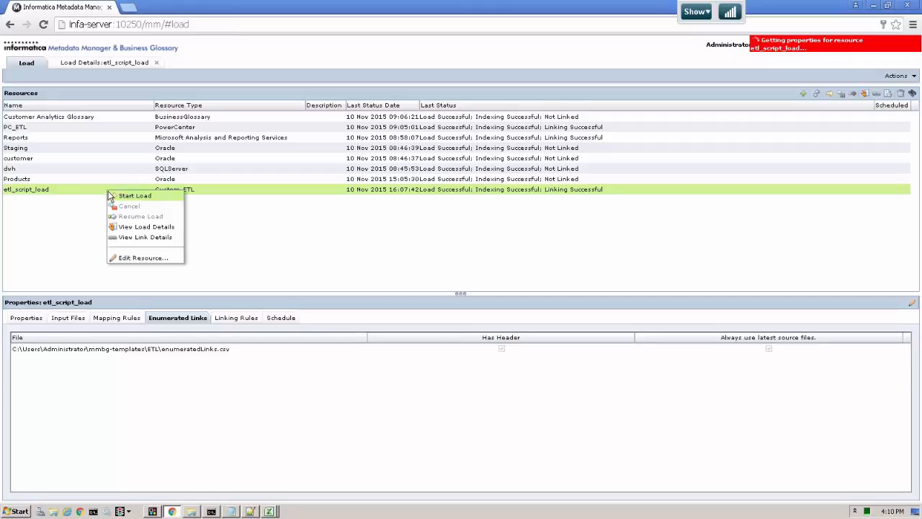
left_click(126, 228)
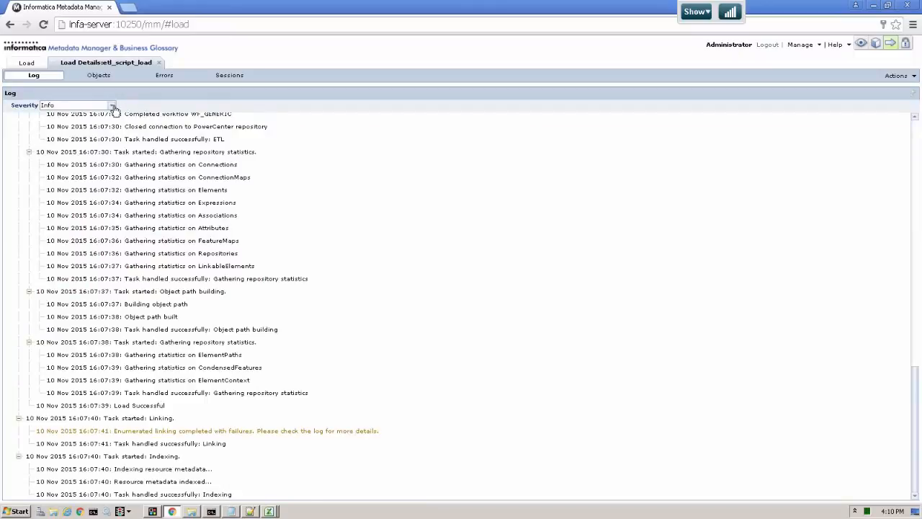
left_click(111, 108)
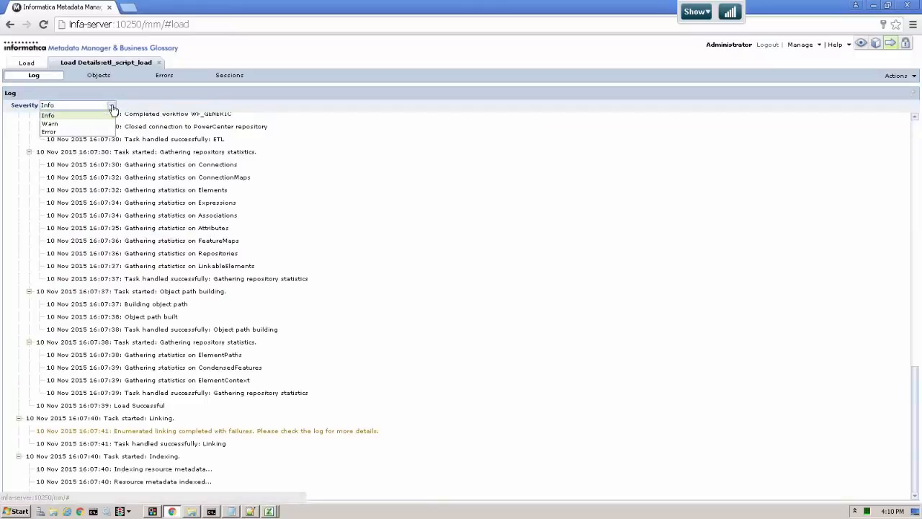
left_click(50, 124)
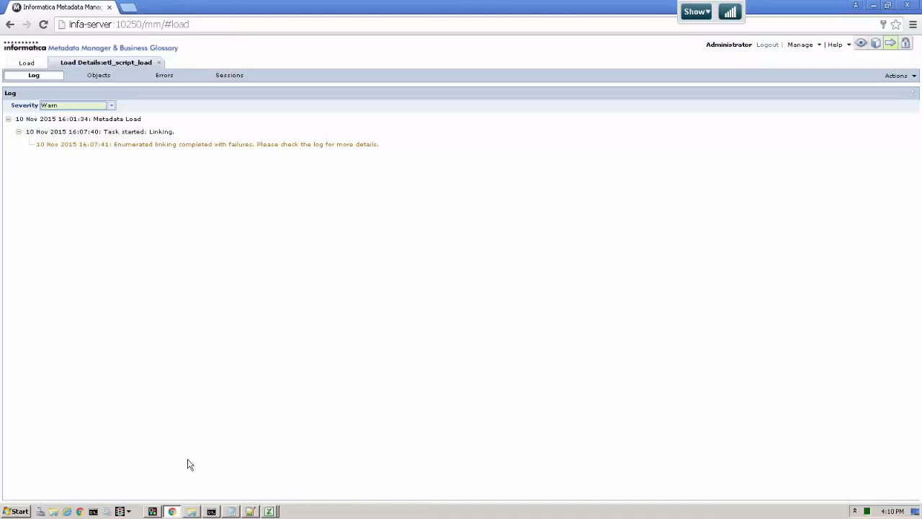
- Open enumeratedLinks.csv from the mmbg-templates ETL folder in Excel and autofit all columns to their contents
left_click(191, 511)
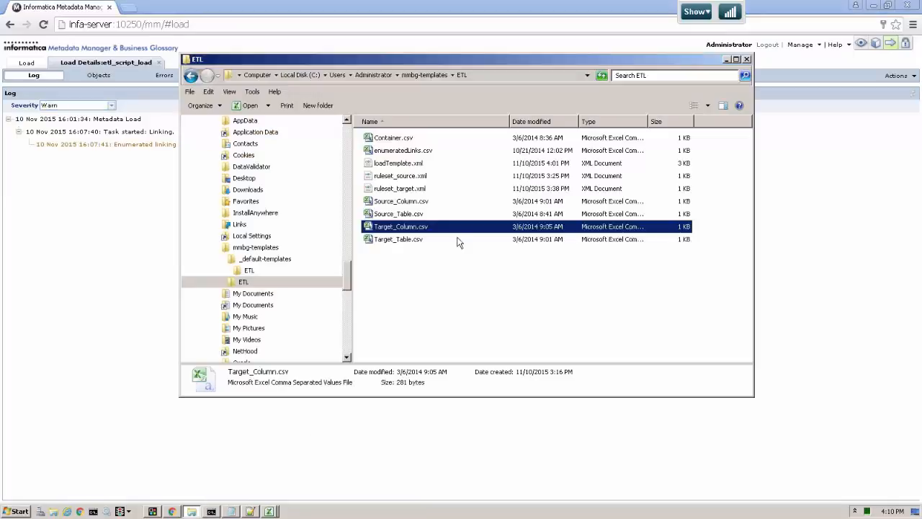
double_click(393, 153)
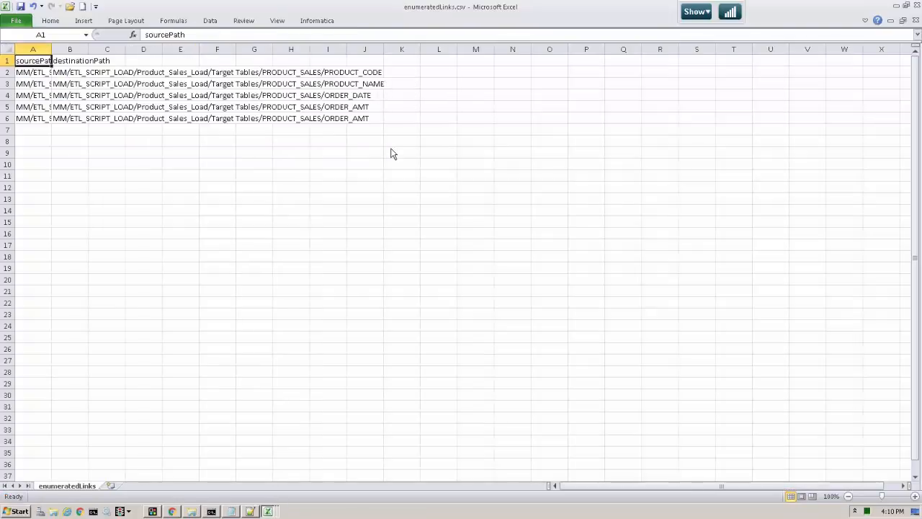
left_click(7, 49)
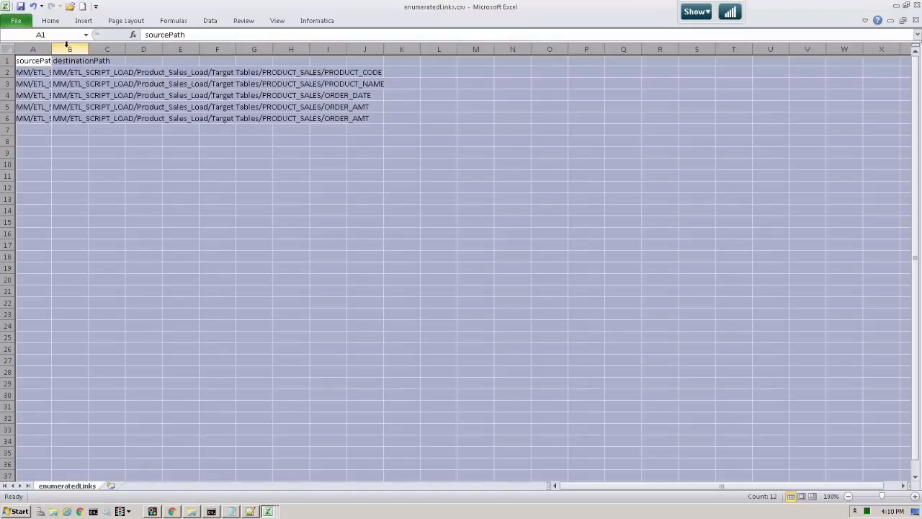
left_click_drag(51, 48, 53, 48)
double_click(53, 48)
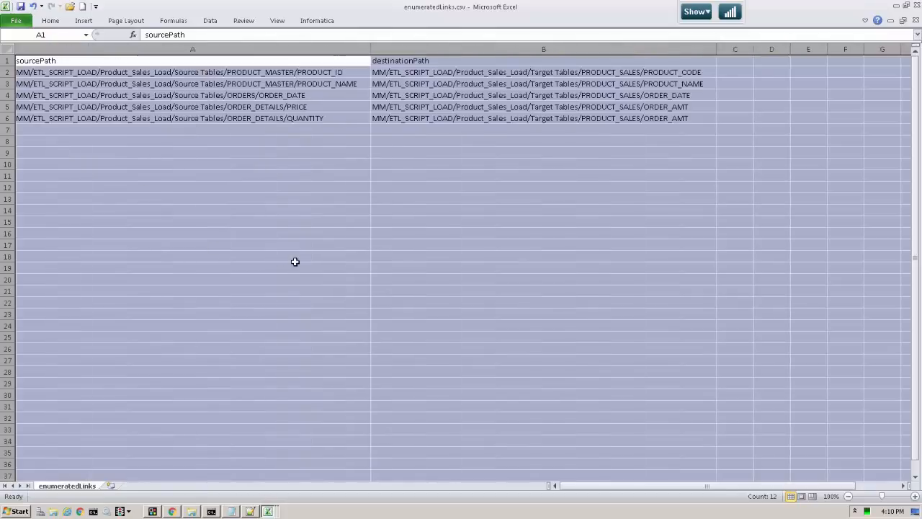
left_click(250, 231)
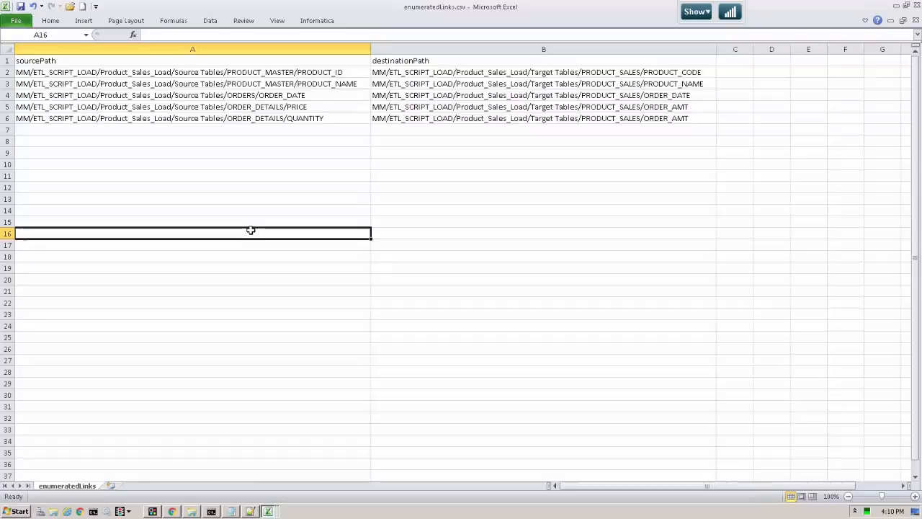
- Examine the ETL_SCRIPT_LOAD and Source Tables segments of the sourcePath in cell A2
left_click(43, 73)
double_click(44, 74)
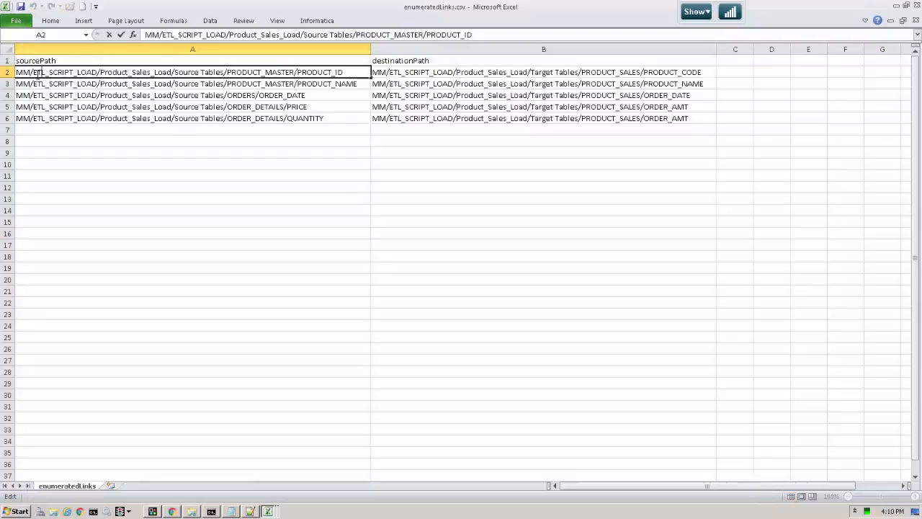
left_click_drag(33, 74, 98, 74)
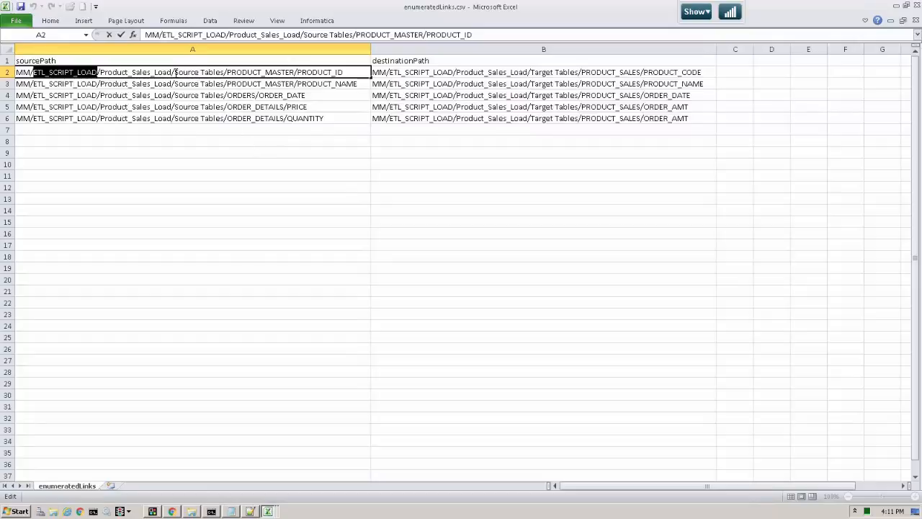
left_click_drag(175, 72, 225, 72)
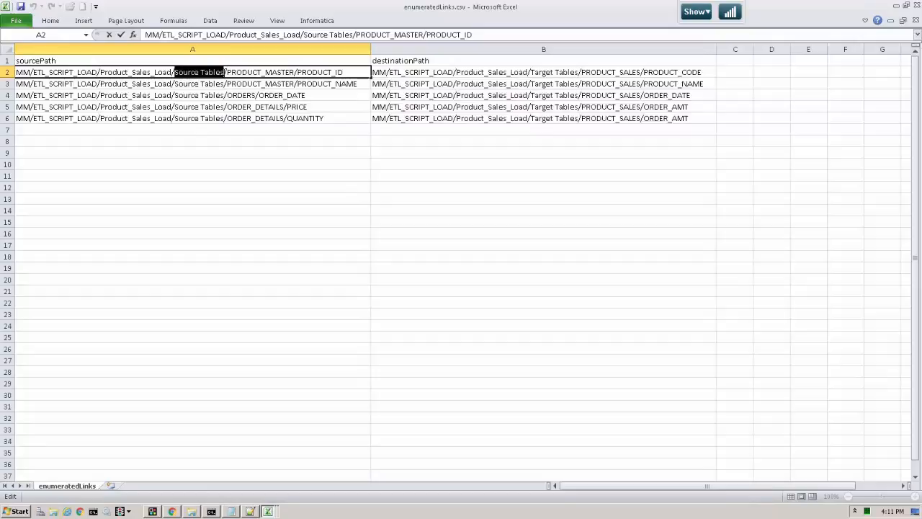